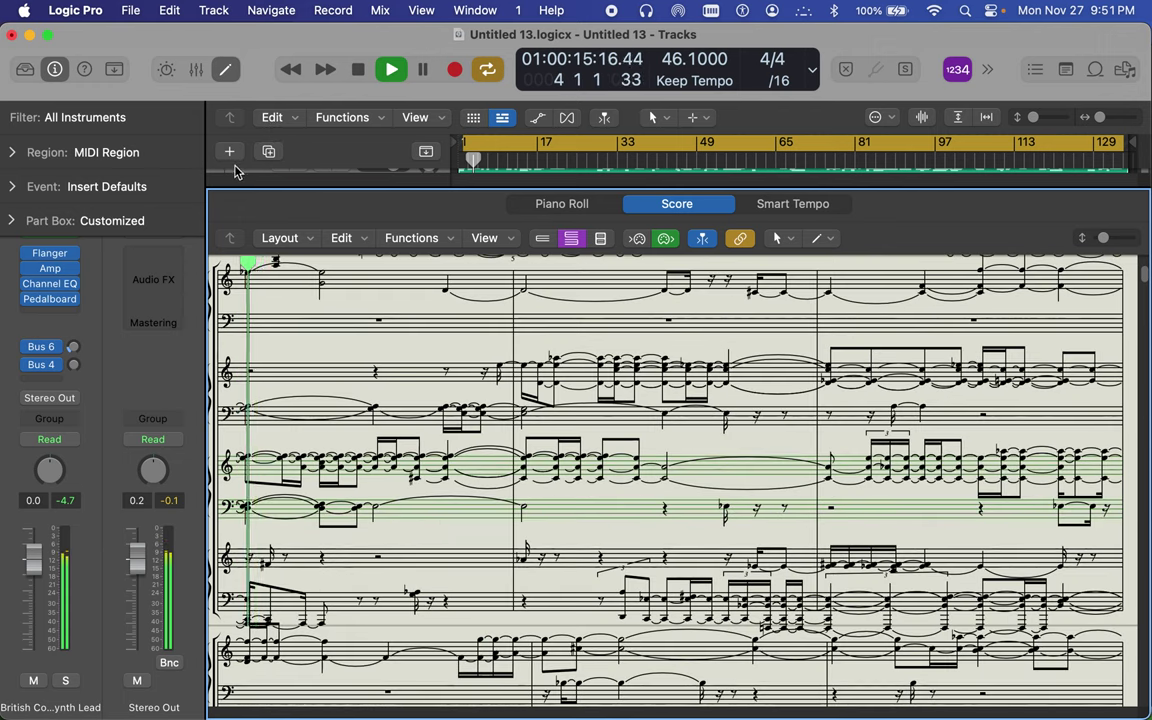
Lower the British Combo Synth Lead track's volume to -5.2 dB
drag(283, 191, 309, 468)
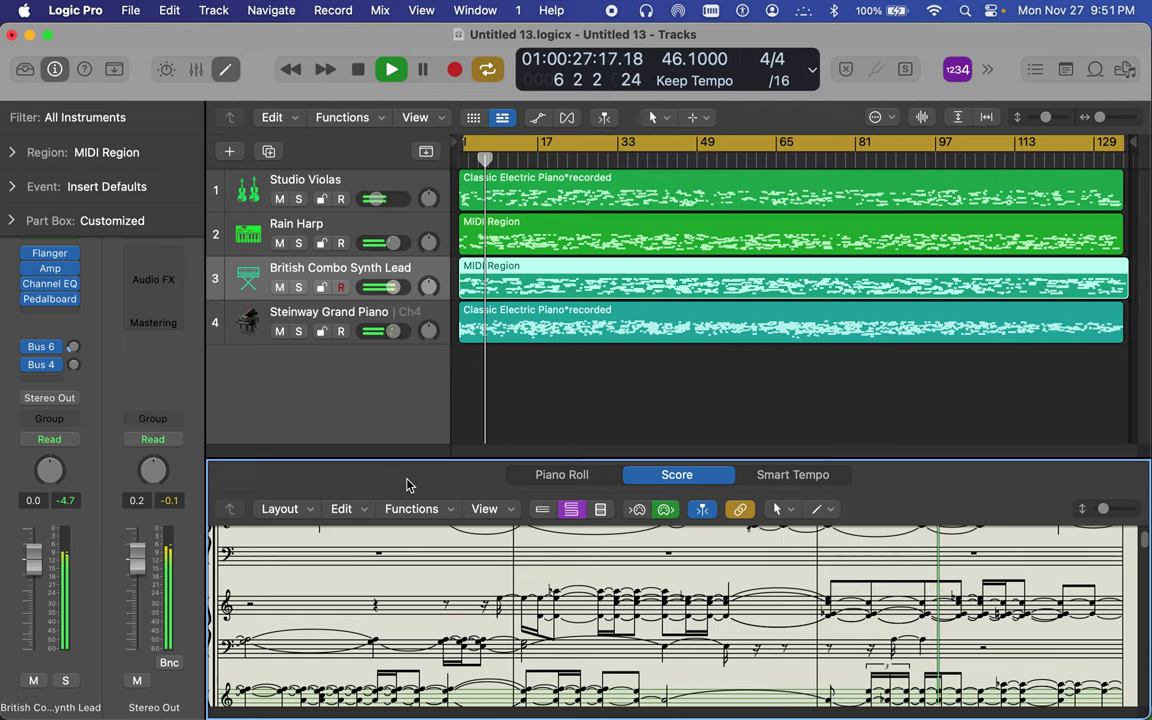
drag(403, 460, 386, 159)
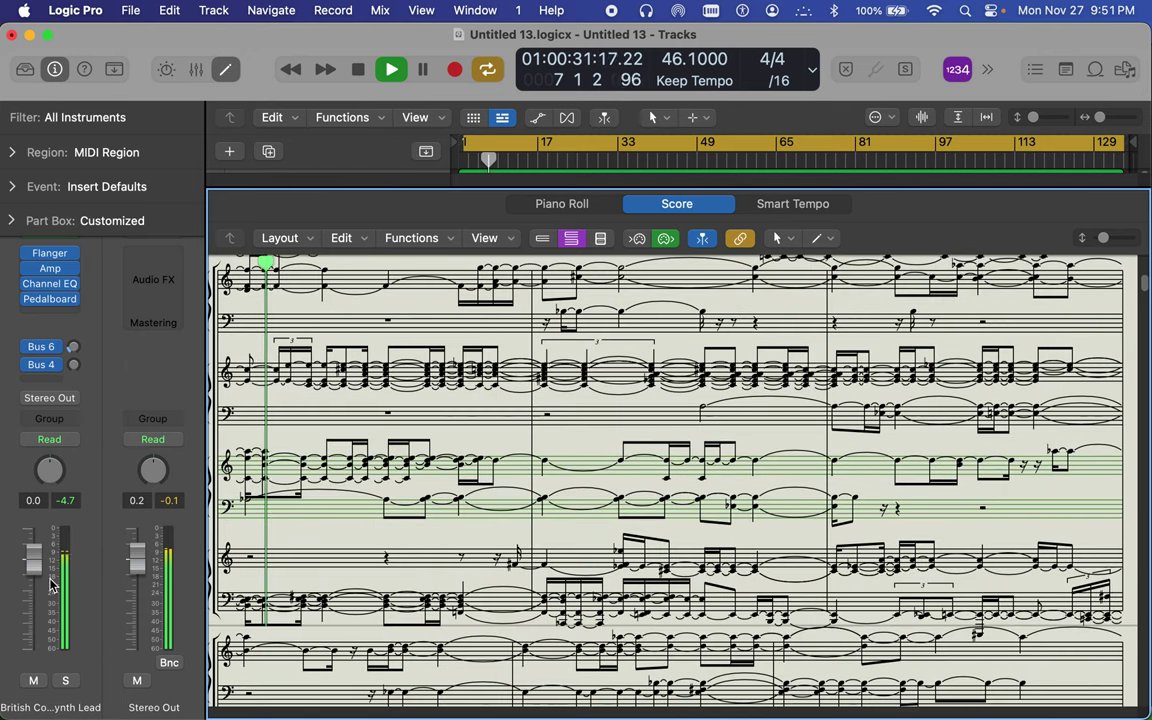
drag(33, 560, 33, 600)
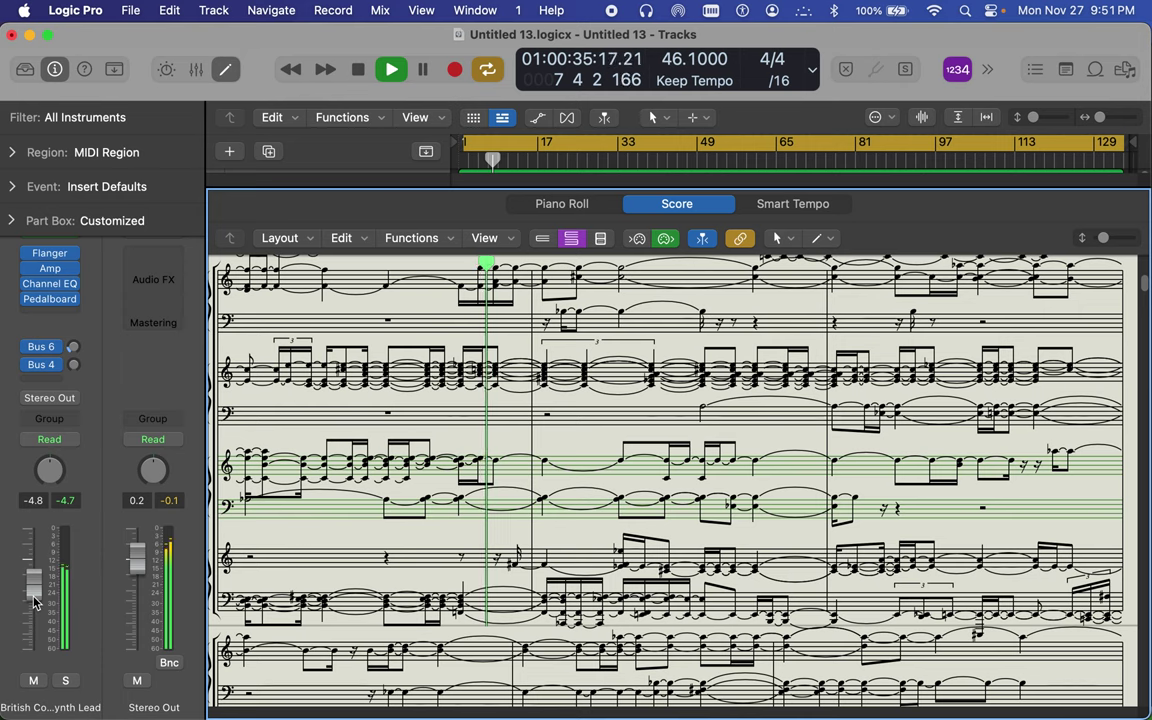
drag(34, 579, 33, 589)
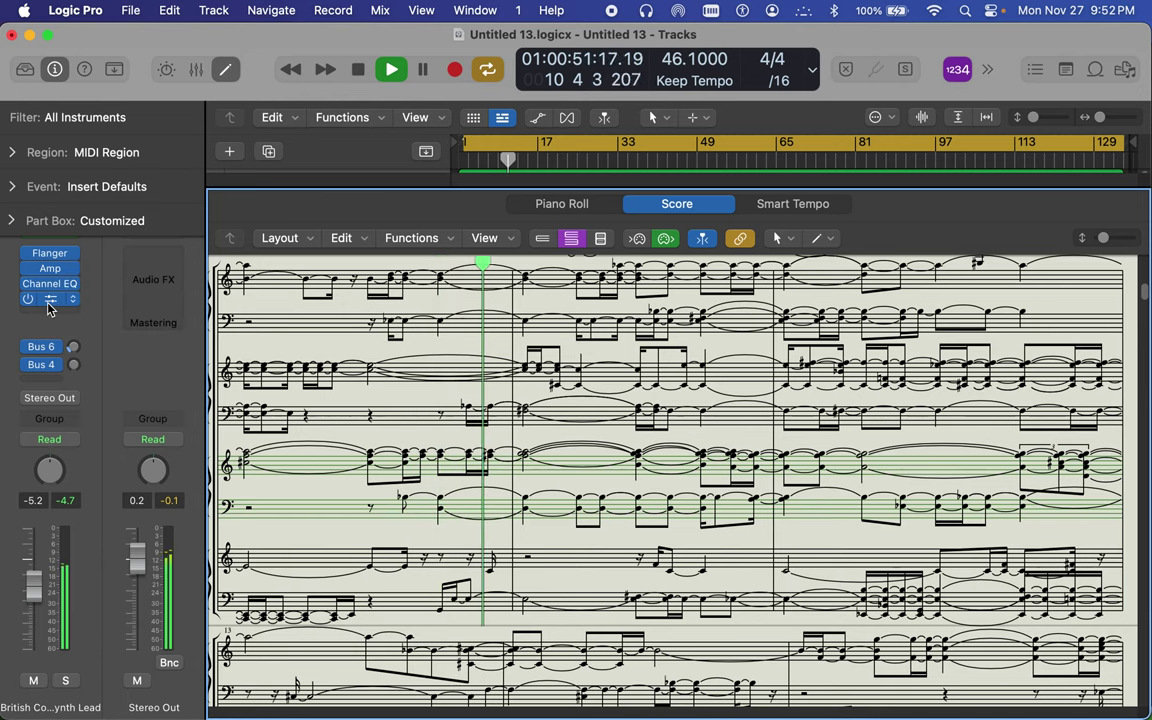
Try bypassing the Amp and Channel EQ effects on the British Combo Synth Lead channel
mouse_move(26, 300)
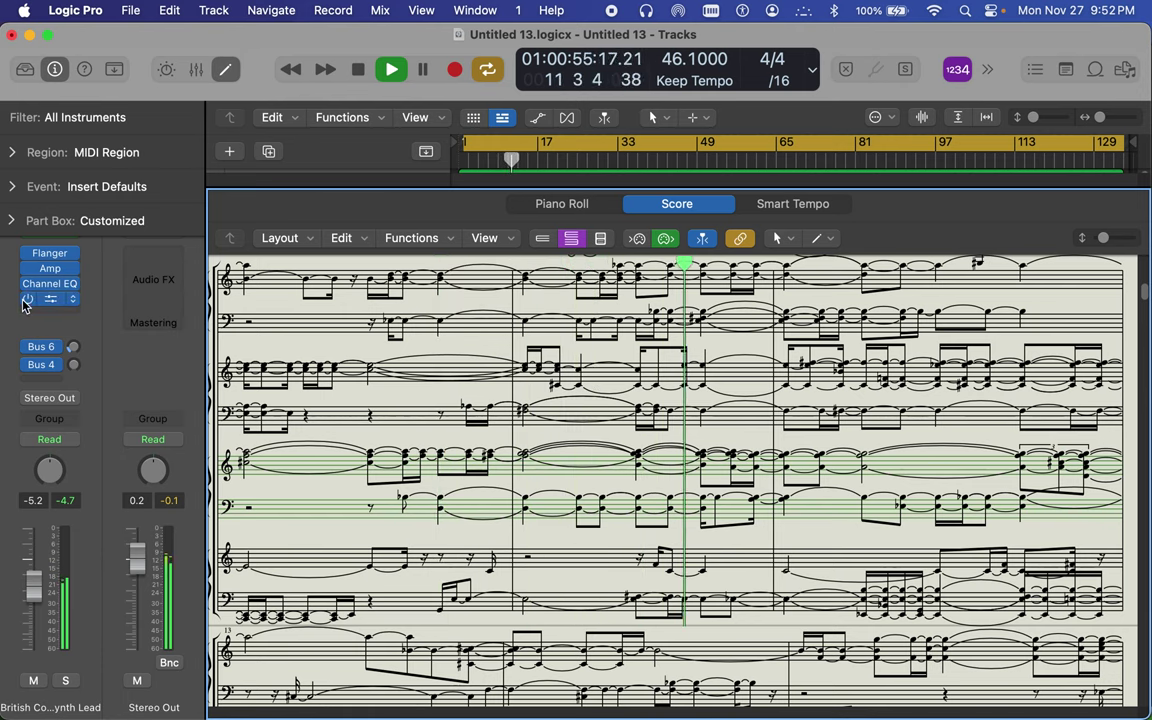
mouse_move(26, 253)
click(27, 270)
click(28, 285)
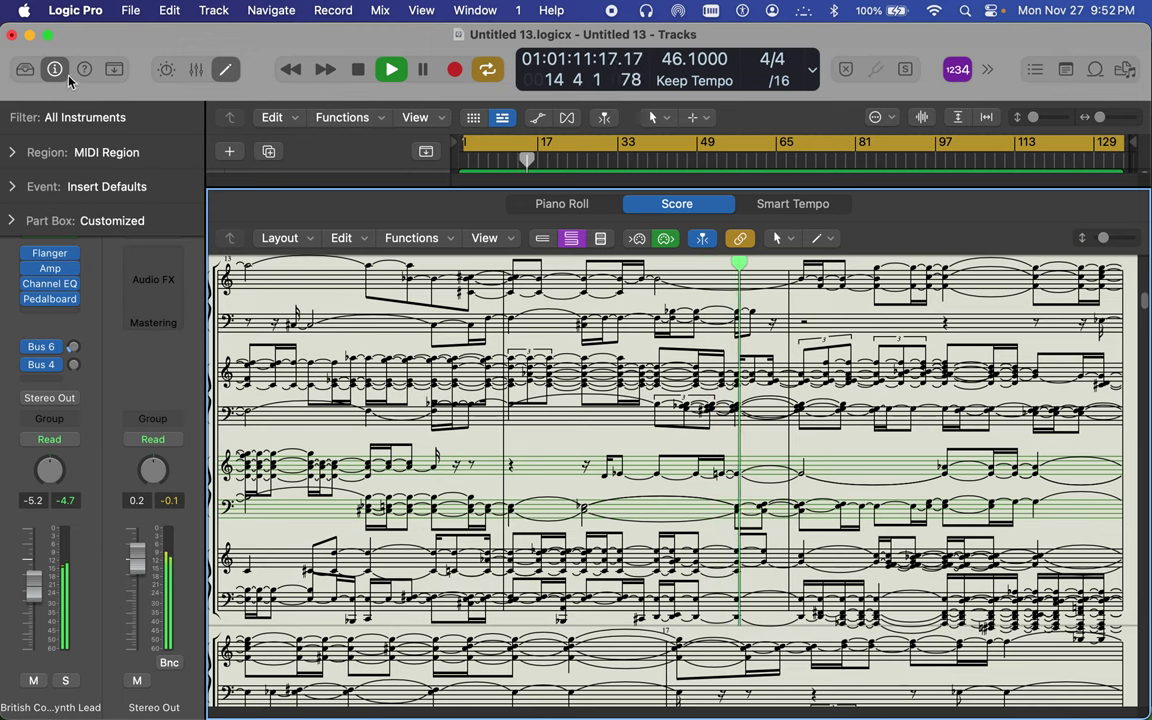
Set the mixer volumes to -2.4 dB for Rain Harp, -5.6 dB for British Combo Synth Lead and -0.2 dB for Steinway Grand Piano
click(197, 70)
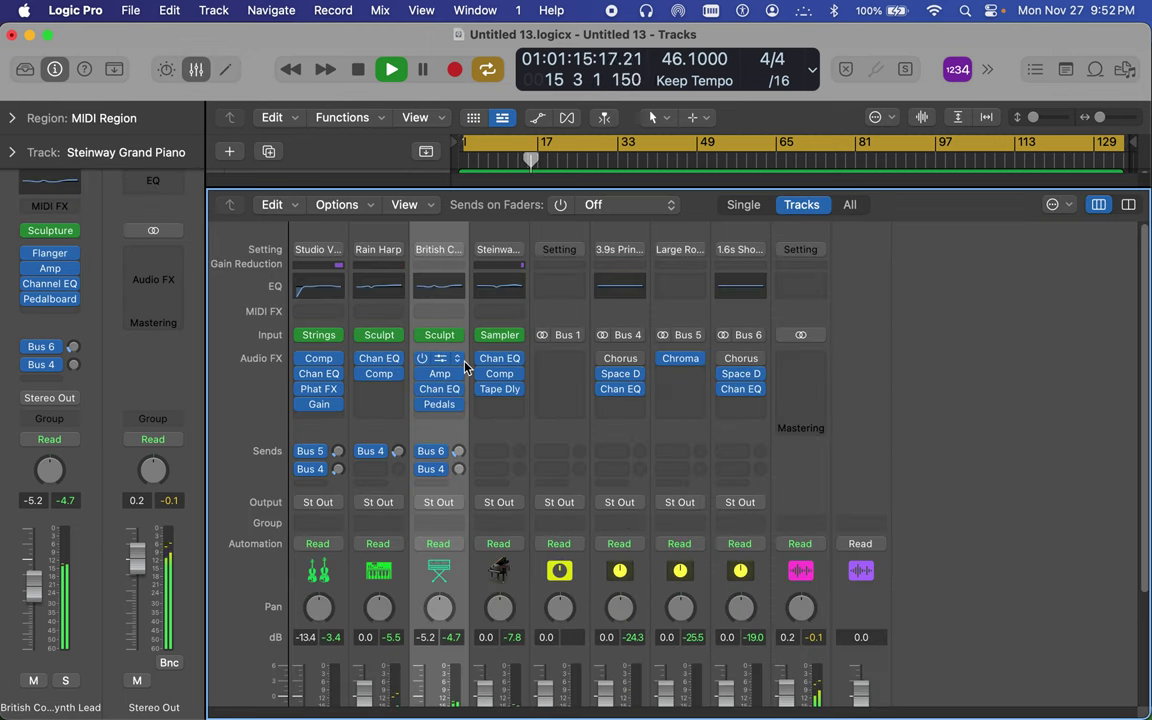
scroll(540, 548, down, 5)
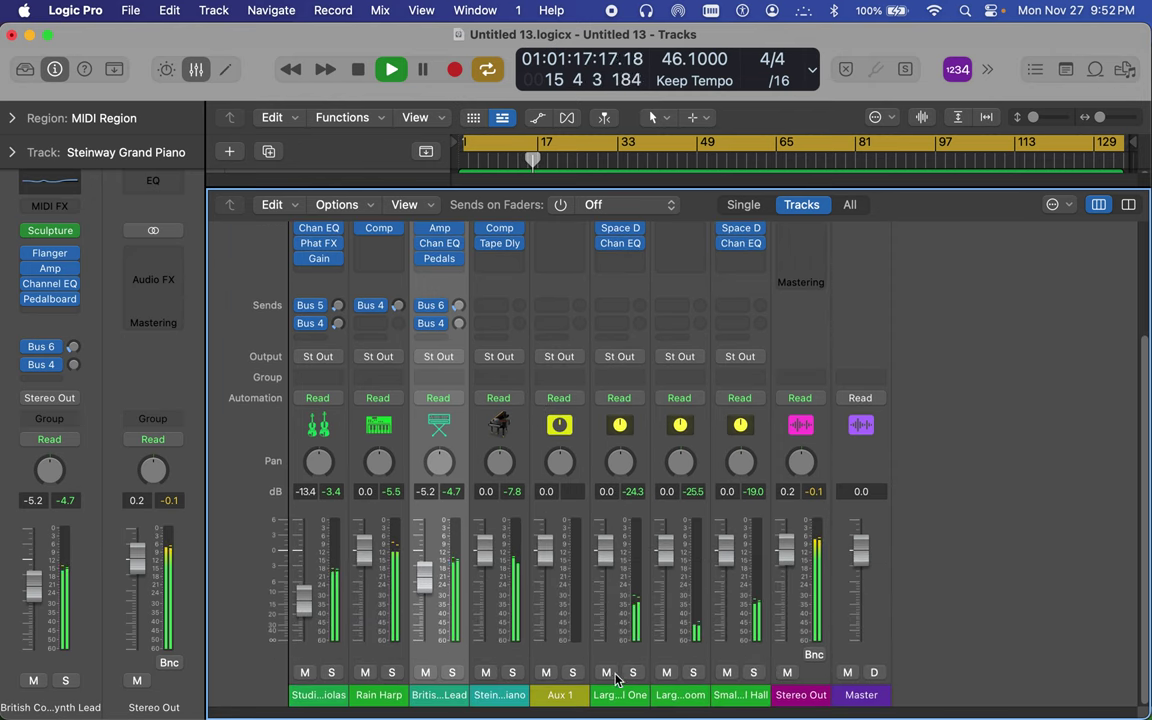
drag(371, 565, 426, 584)
mouse_move(492, 546)
mouse_down()
mouse_move(492, 527)
mouse_move(511, 640)
mouse_move(468, 540)
mouse_move(490, 566)
mouse_up()
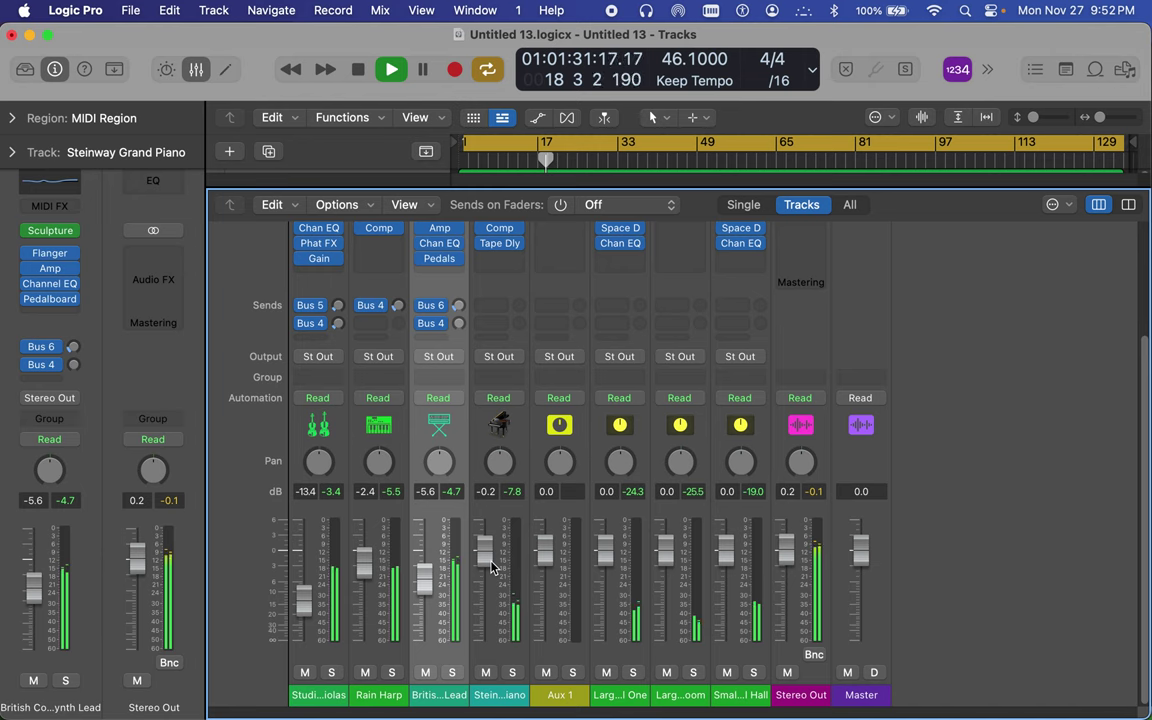
Select the Steinway Grand Piano channel and show the sound library in place of the inspector
scroll(496, 571, up, 5)
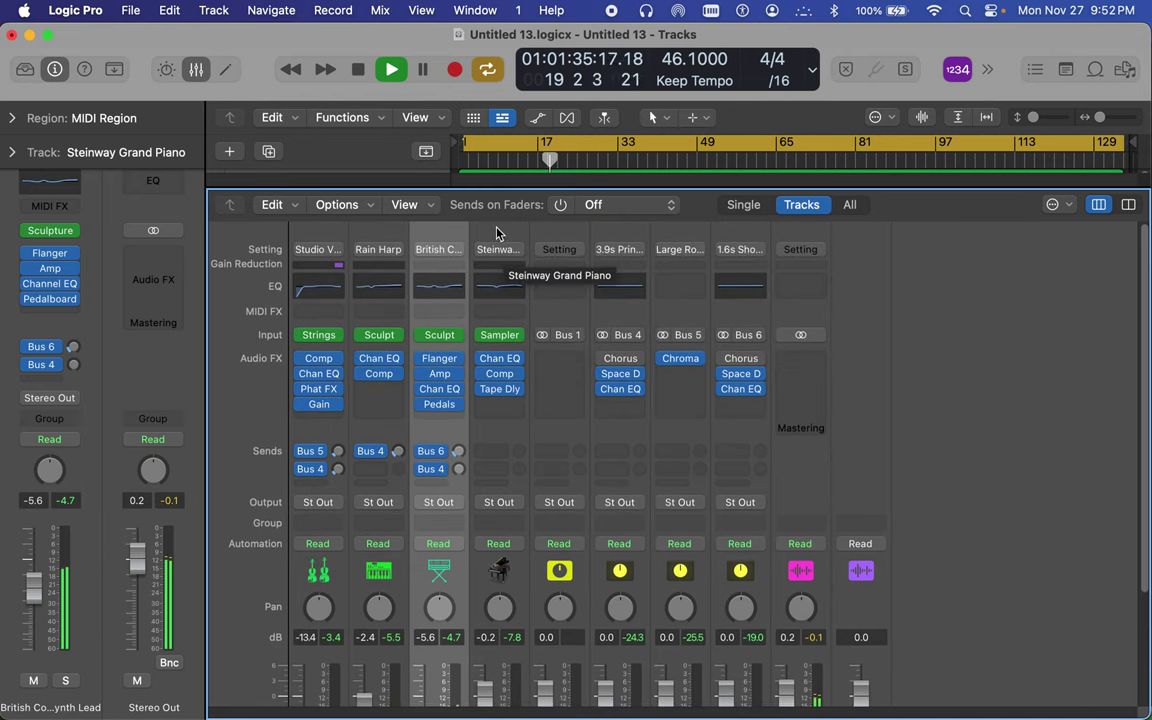
click(499, 226)
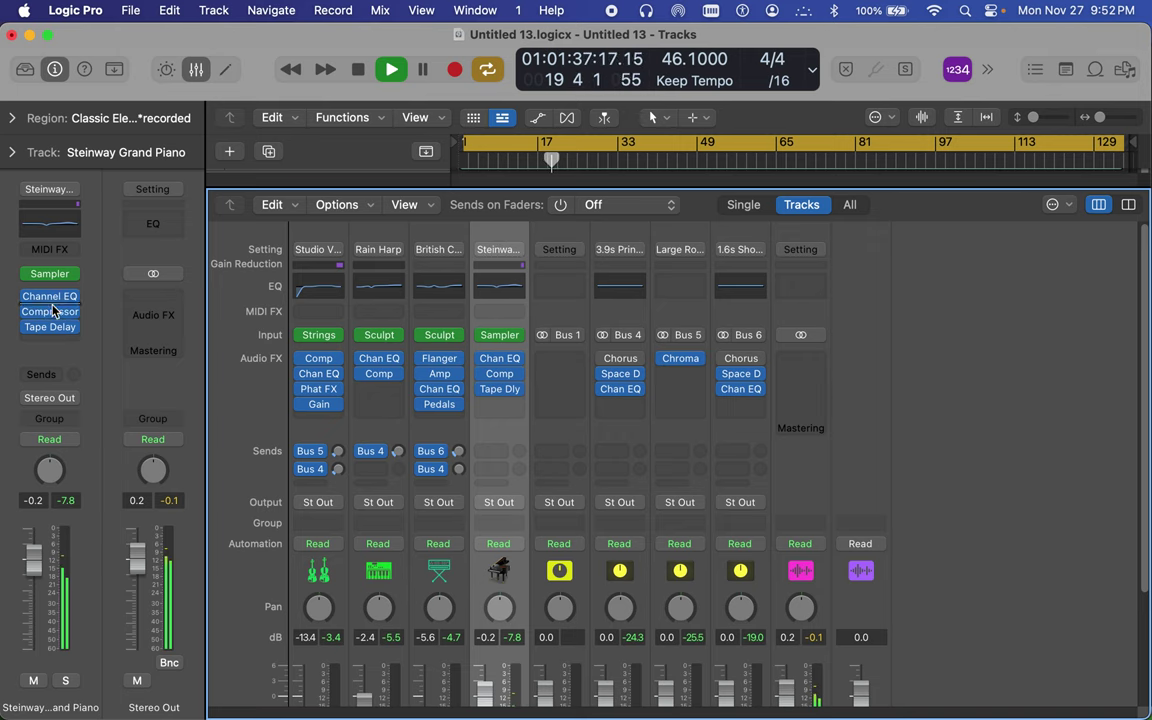
click(26, 70)
click(52, 70)
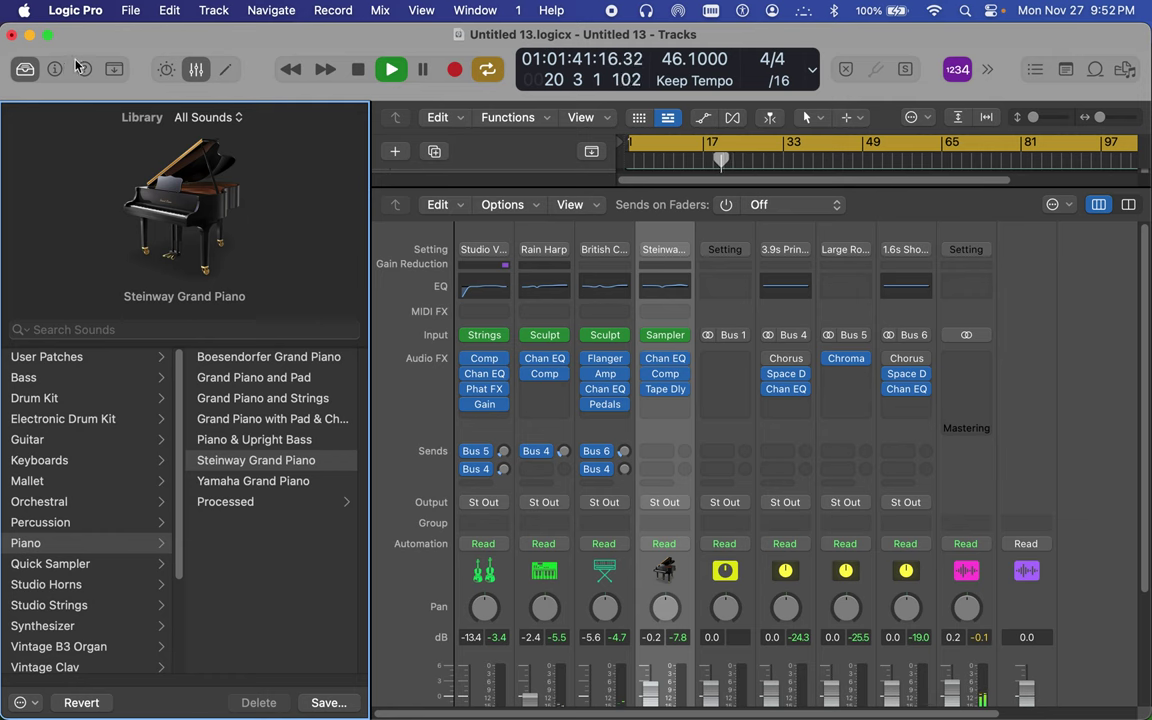
Close the mixer and show the Steinway Grand Piano track's region as a score
click(196, 69)
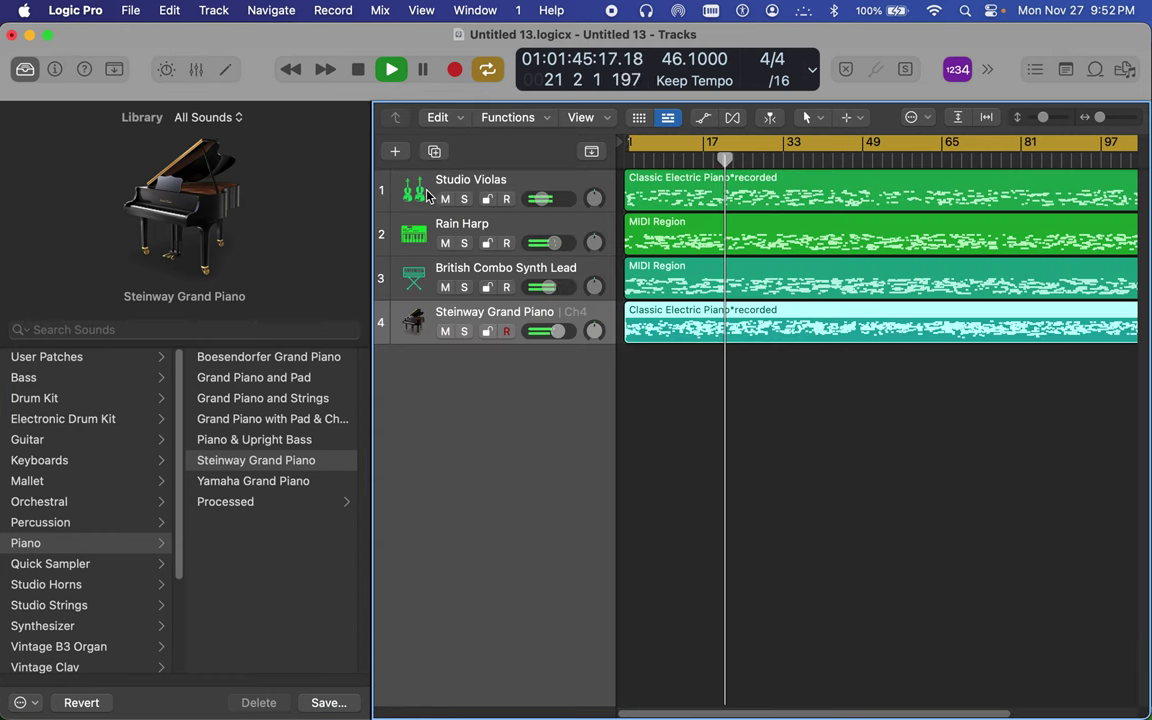
double_click(669, 314)
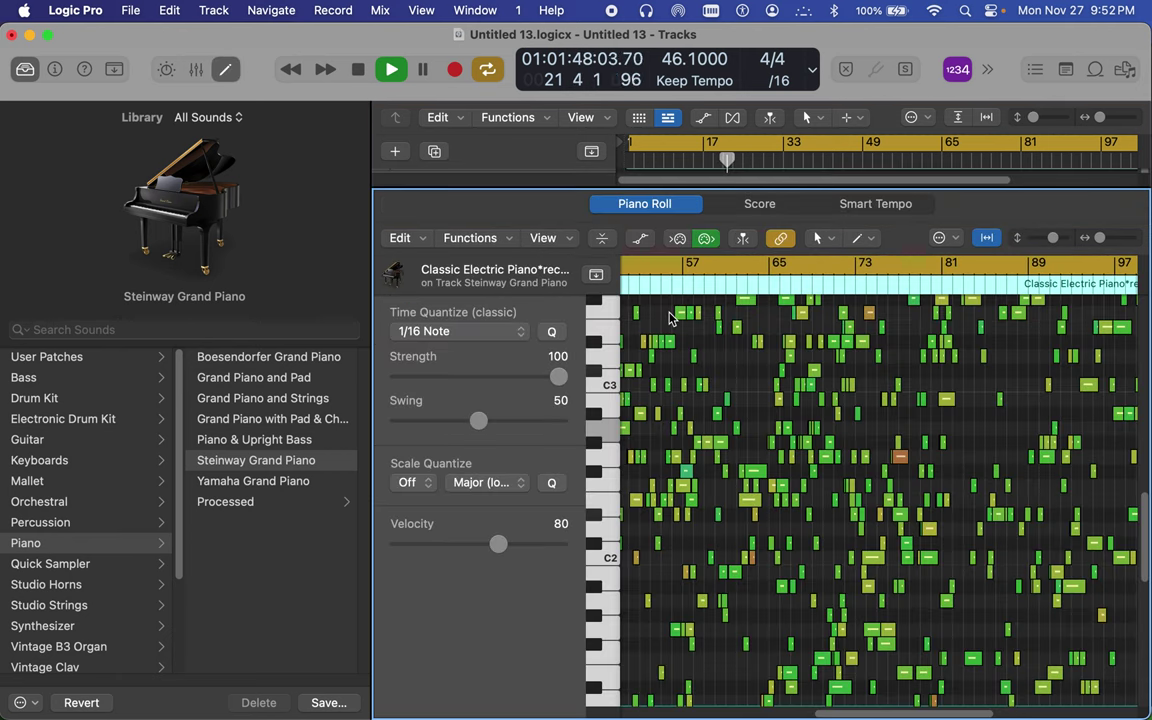
click(747, 206)
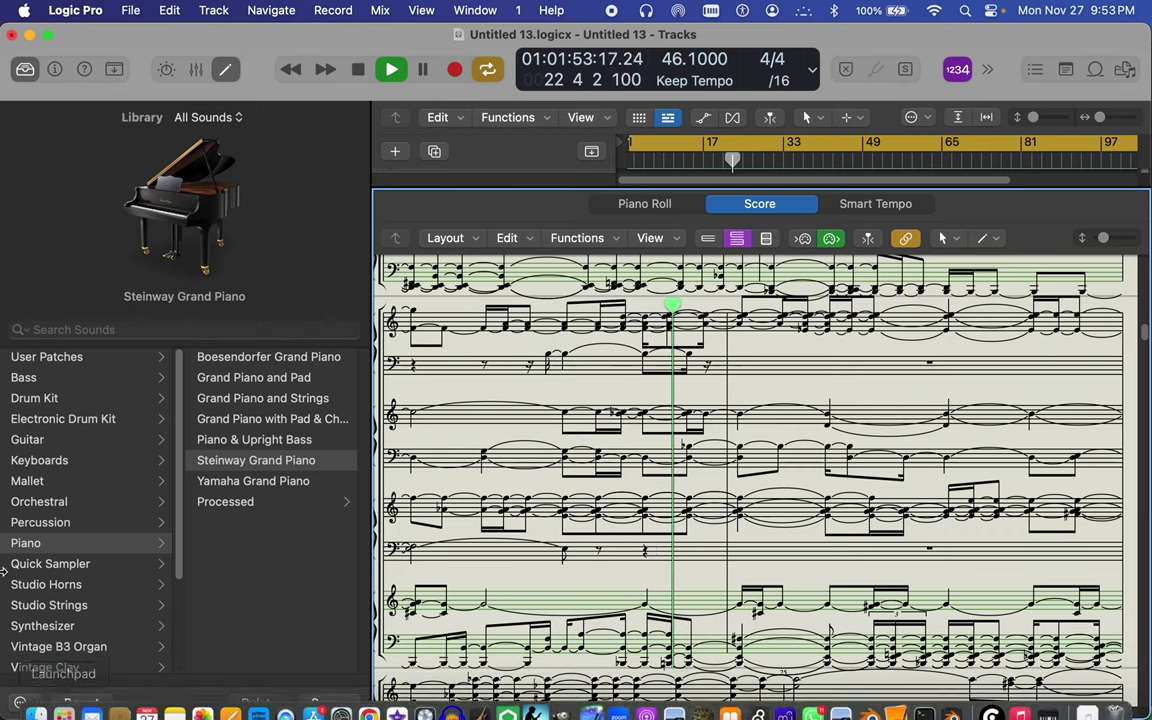
Browse the World instruments' Woodwinds, Voice and Stringed categories for a sound to replace the piano
scroll(57, 545, down, 5)
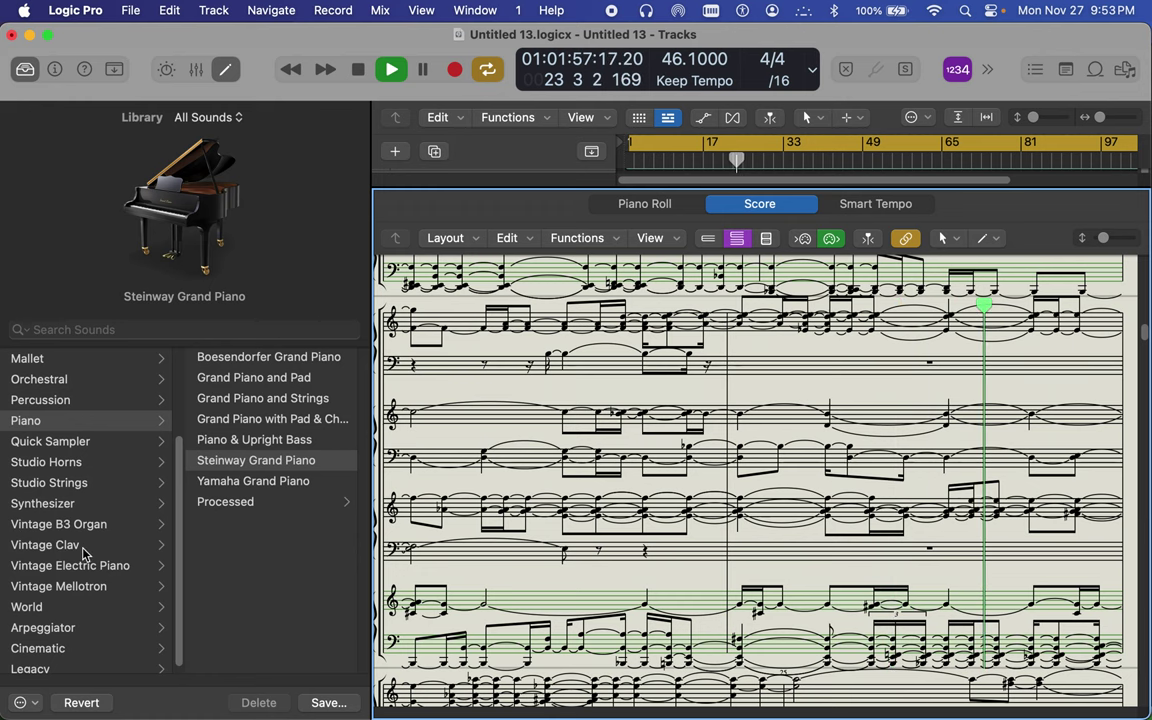
click(42, 609)
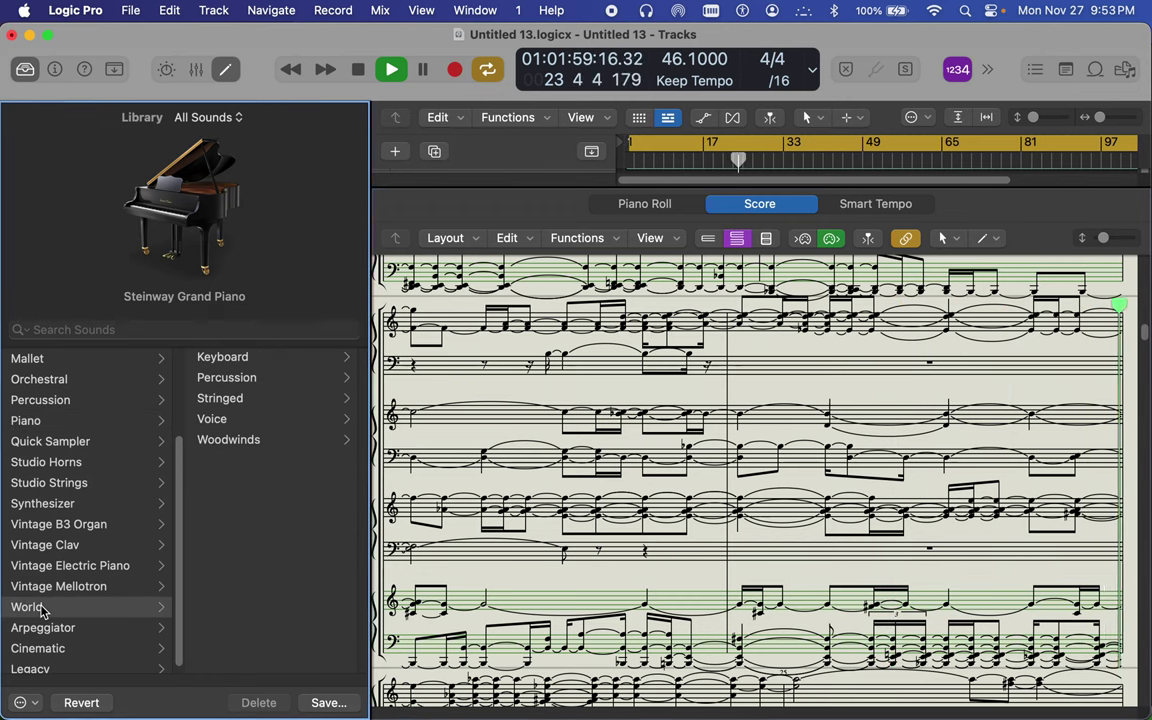
click(240, 442)
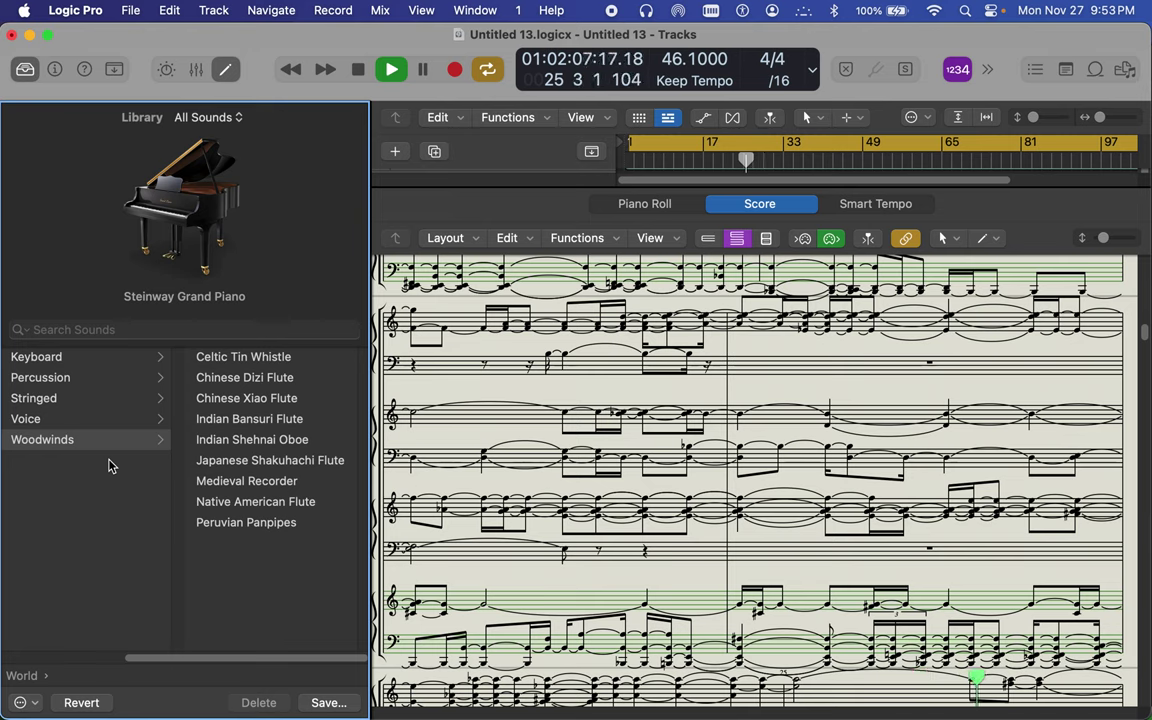
click(98, 421)
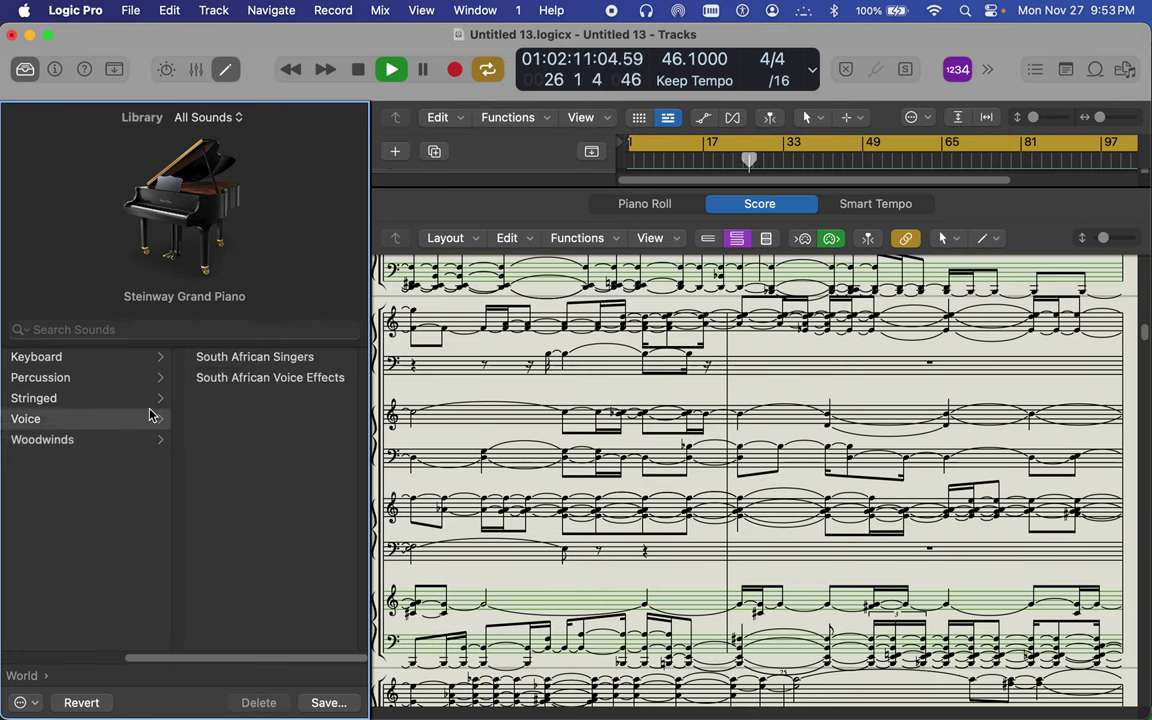
click(99, 397)
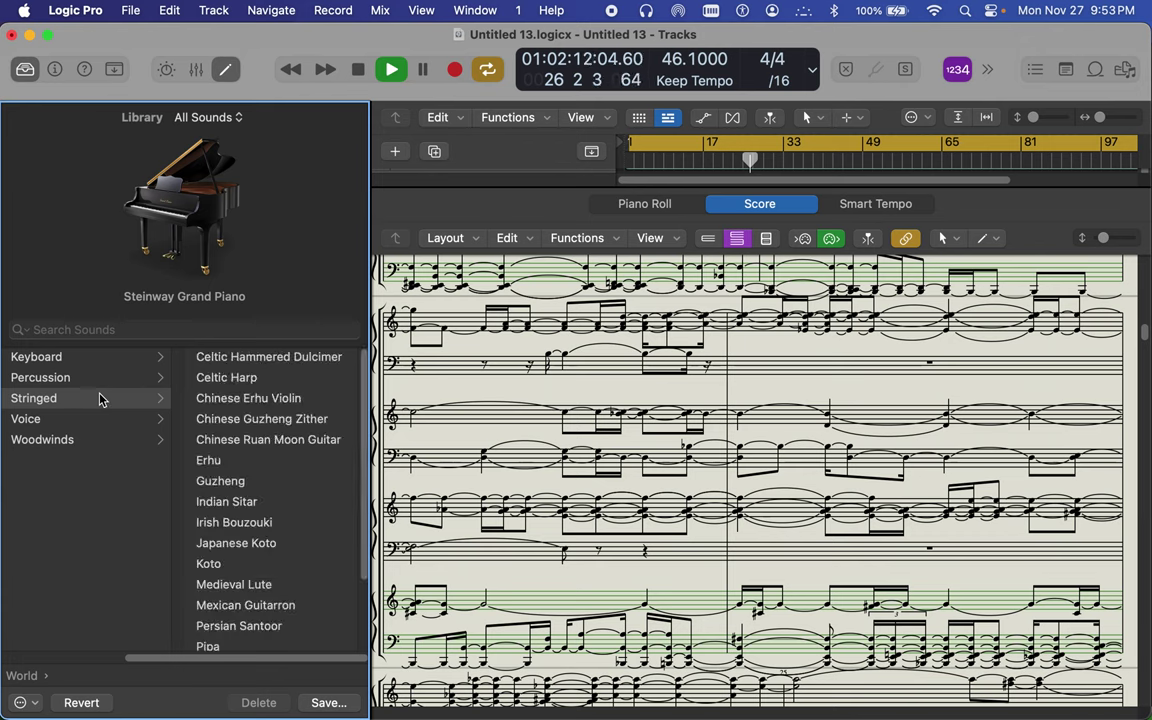
Try the Chinese Erhu Violin, Erhu, Spanish Flamenco Guitar, Turkish Saz Zither and Celtic Hammered Dulcimer sounds on the fourth track
click(260, 402)
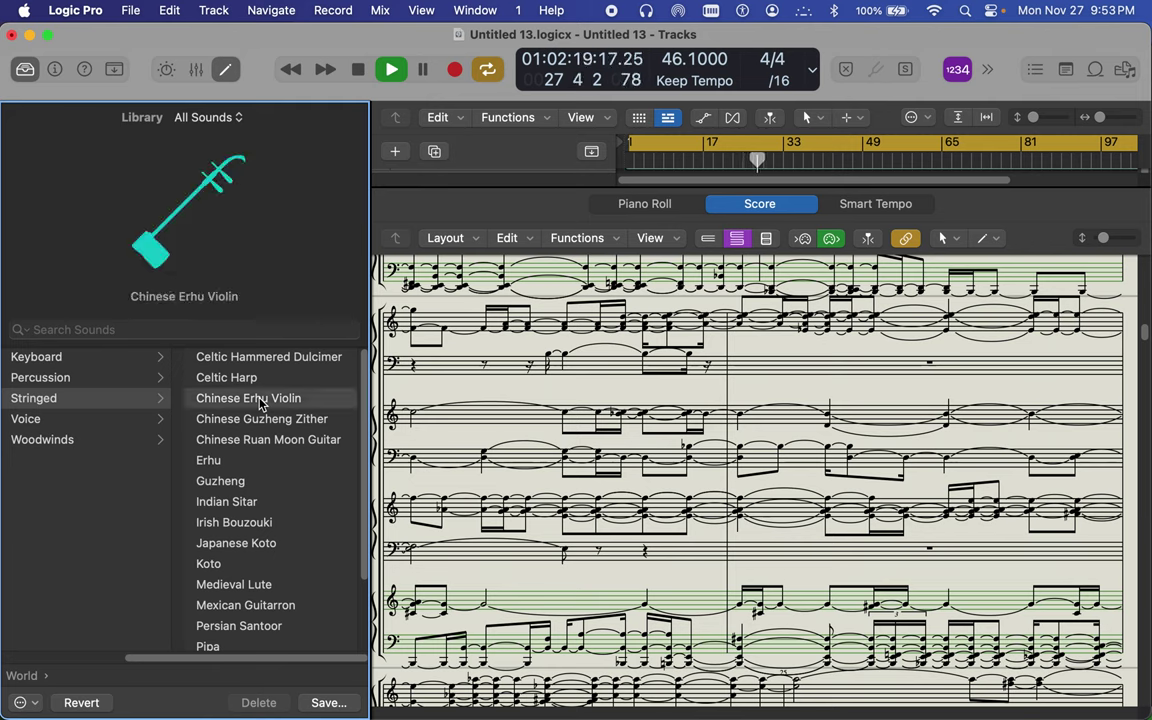
click(216, 463)
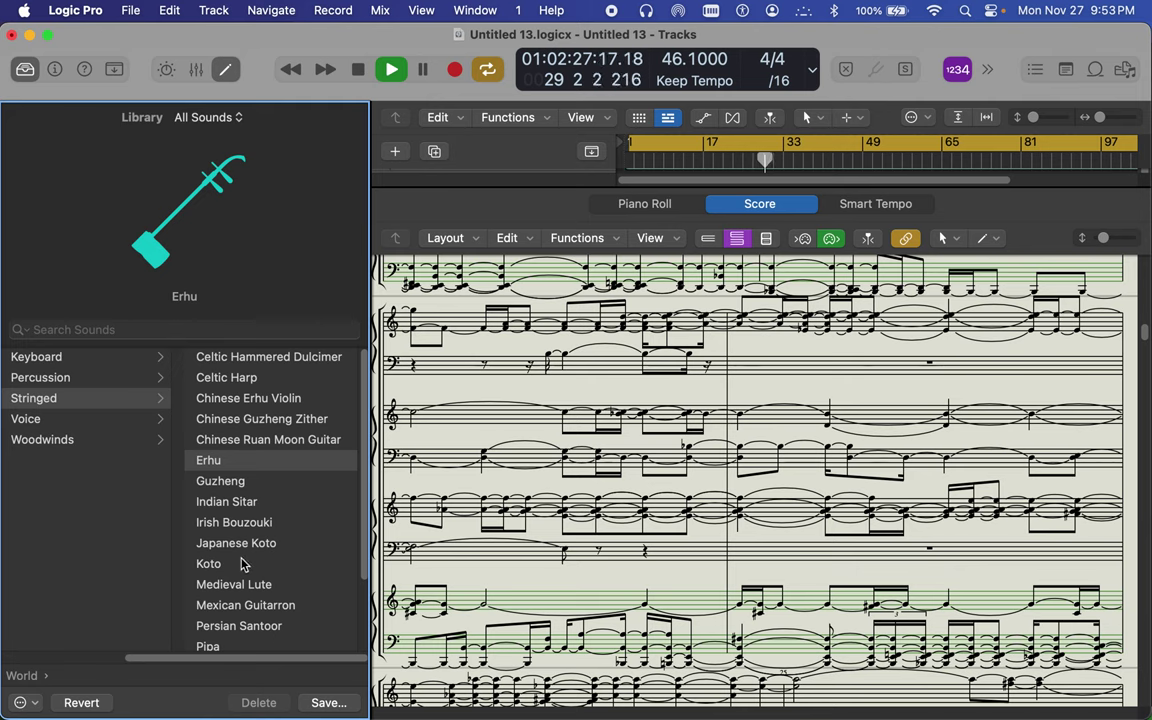
scroll(246, 577, down, 3)
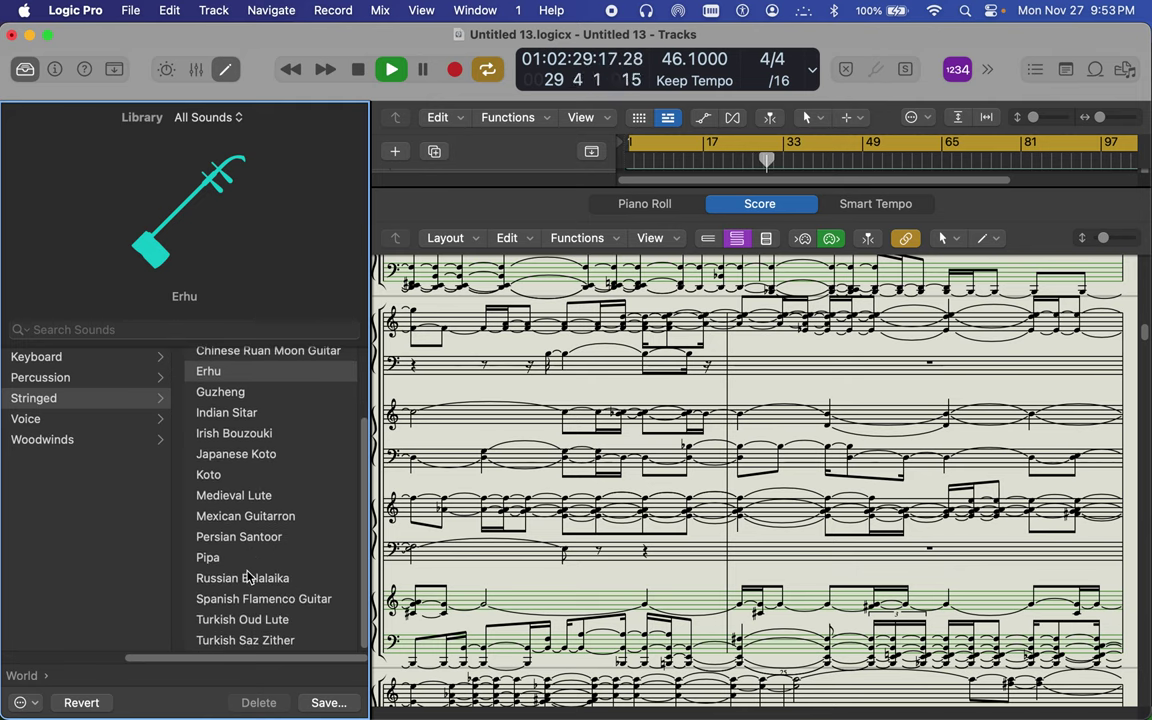
click(258, 601)
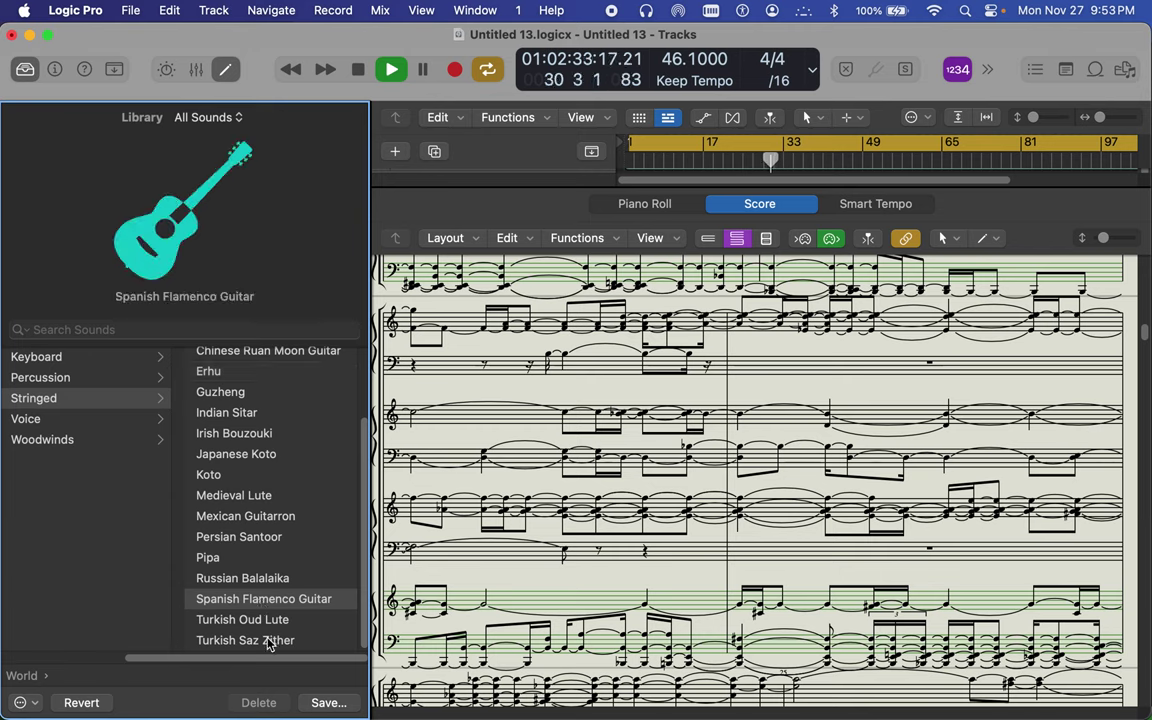
click(268, 641)
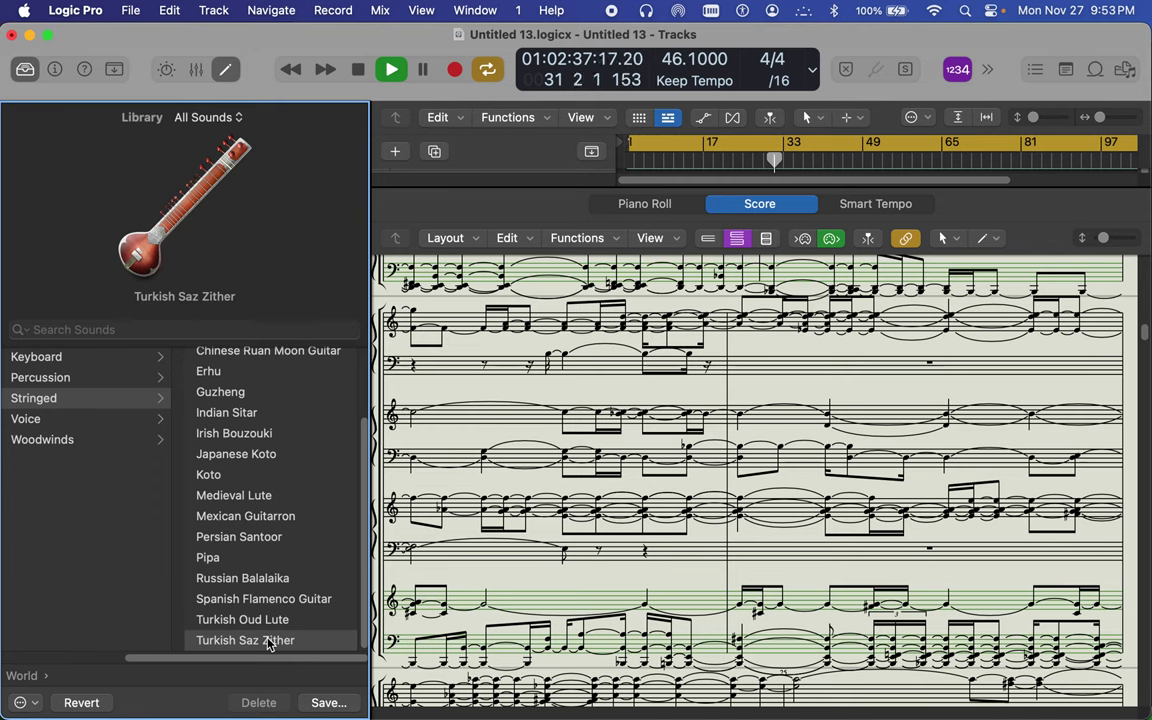
click(215, 377)
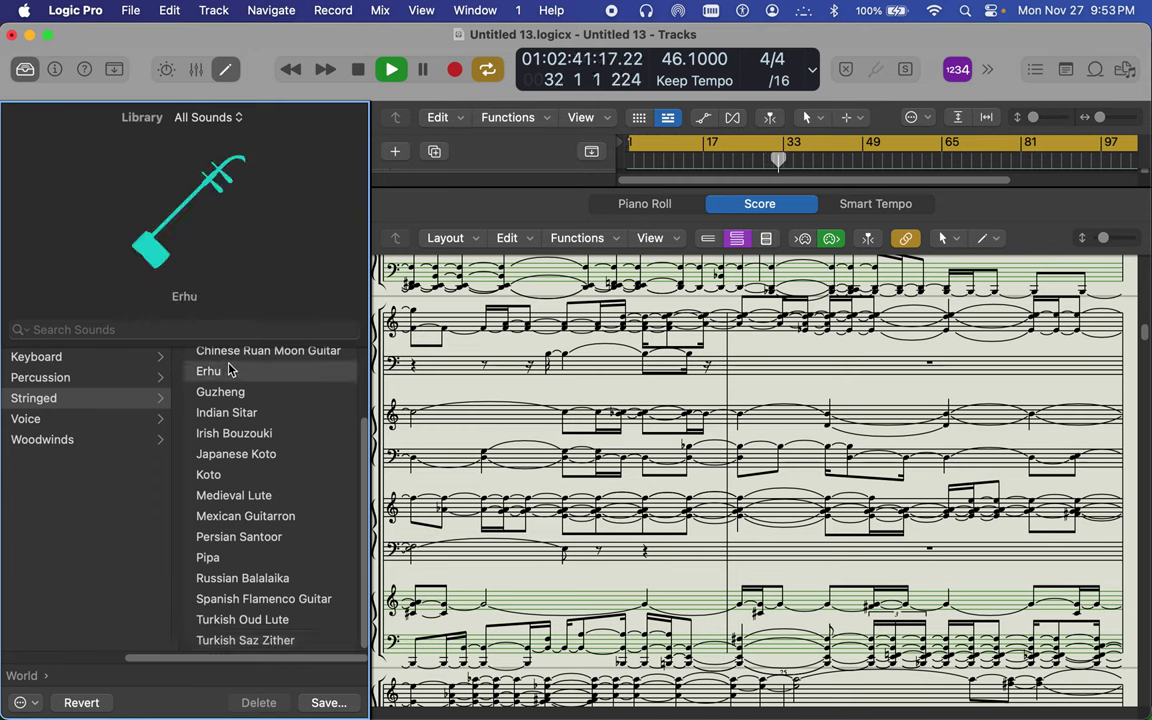
scroll(228, 371, up, 3)
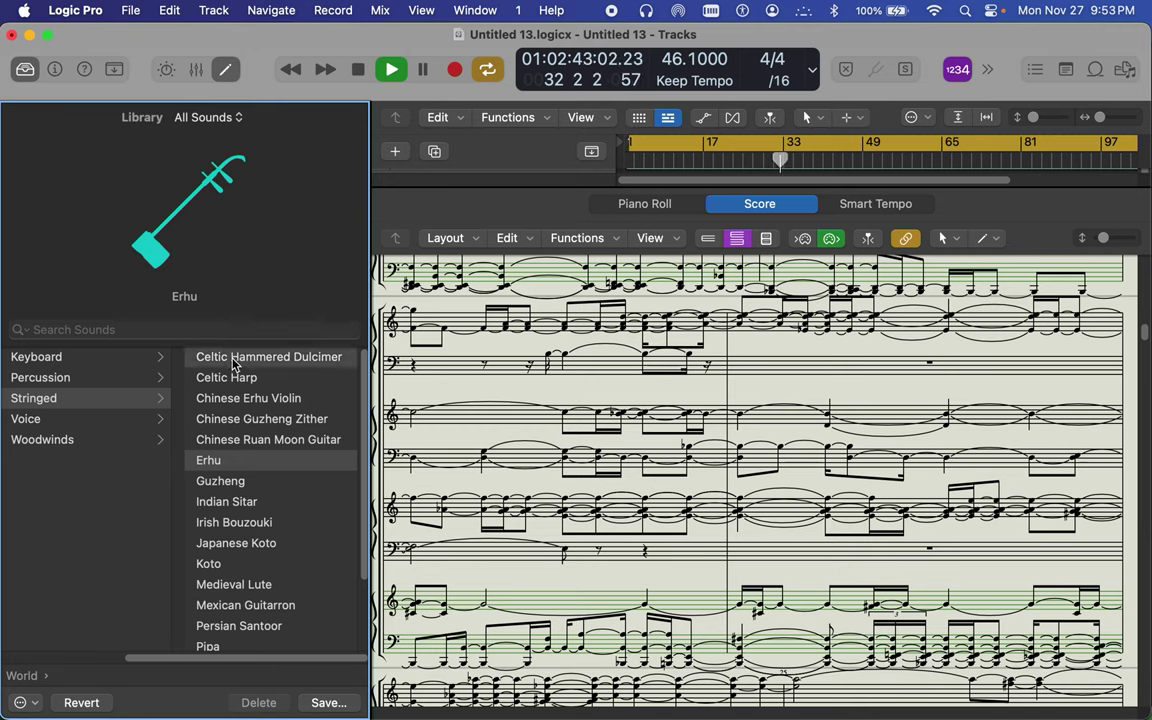
click(234, 360)
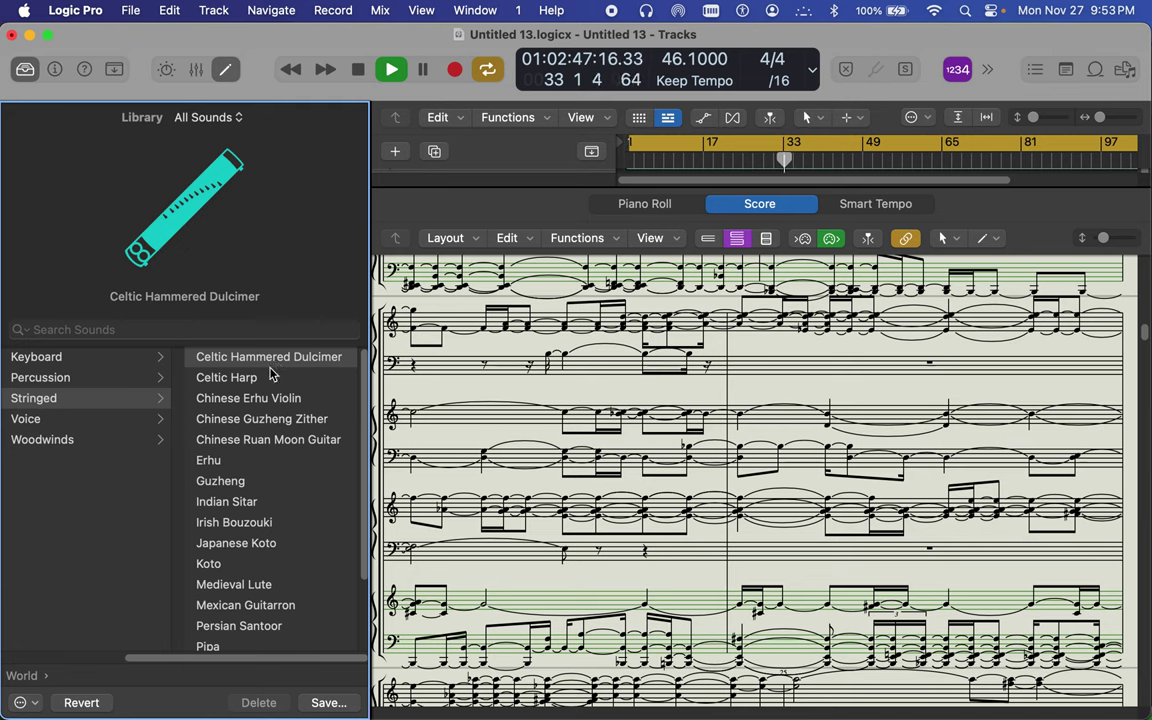
Assign the Celtic Harp sound to the fourth track and close the sound library
click(243, 376)
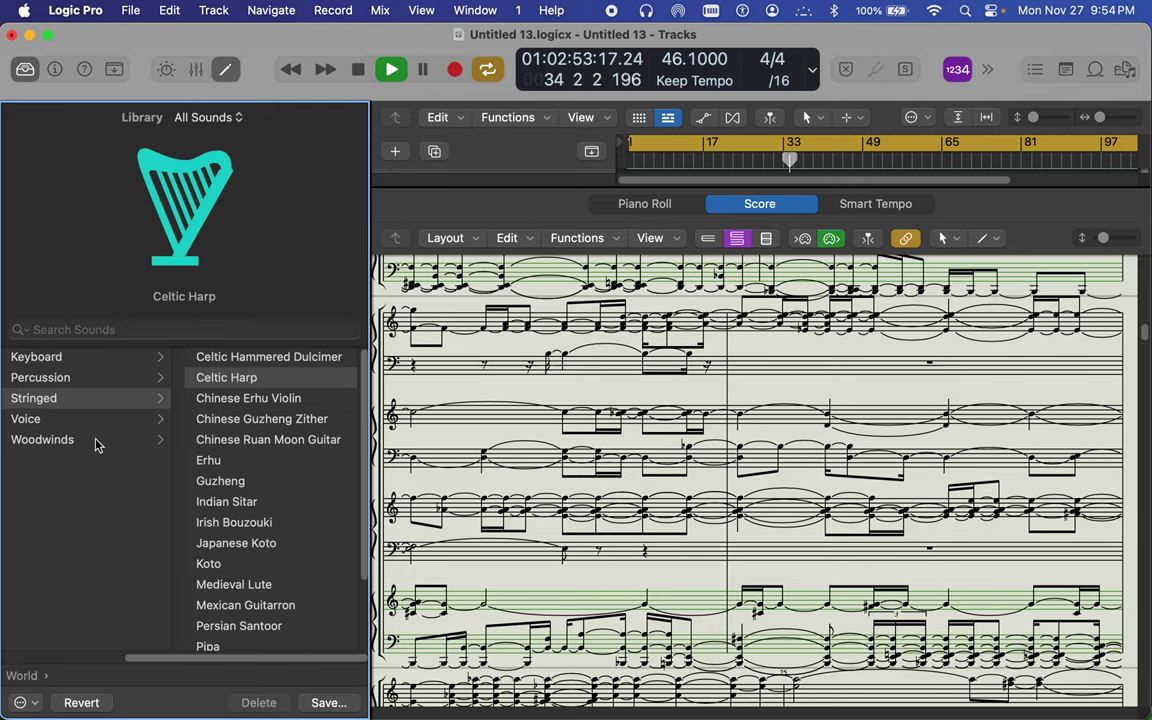
scroll(116, 450, left, 5)
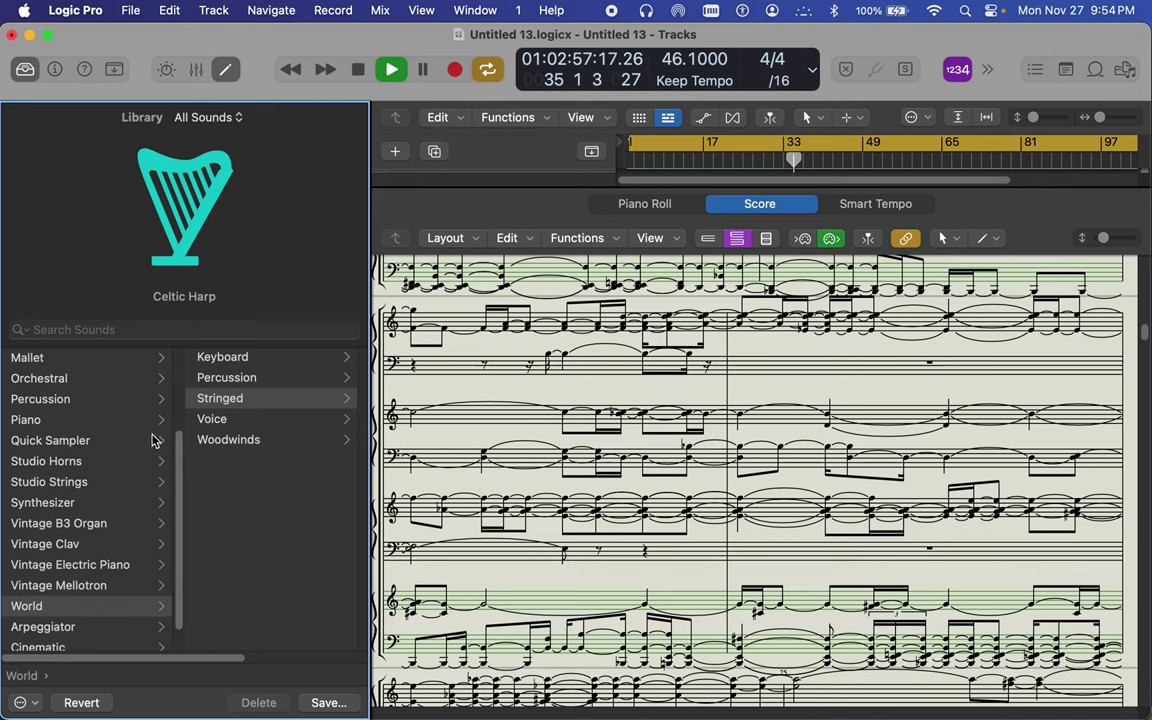
mouse_move(295, 280)
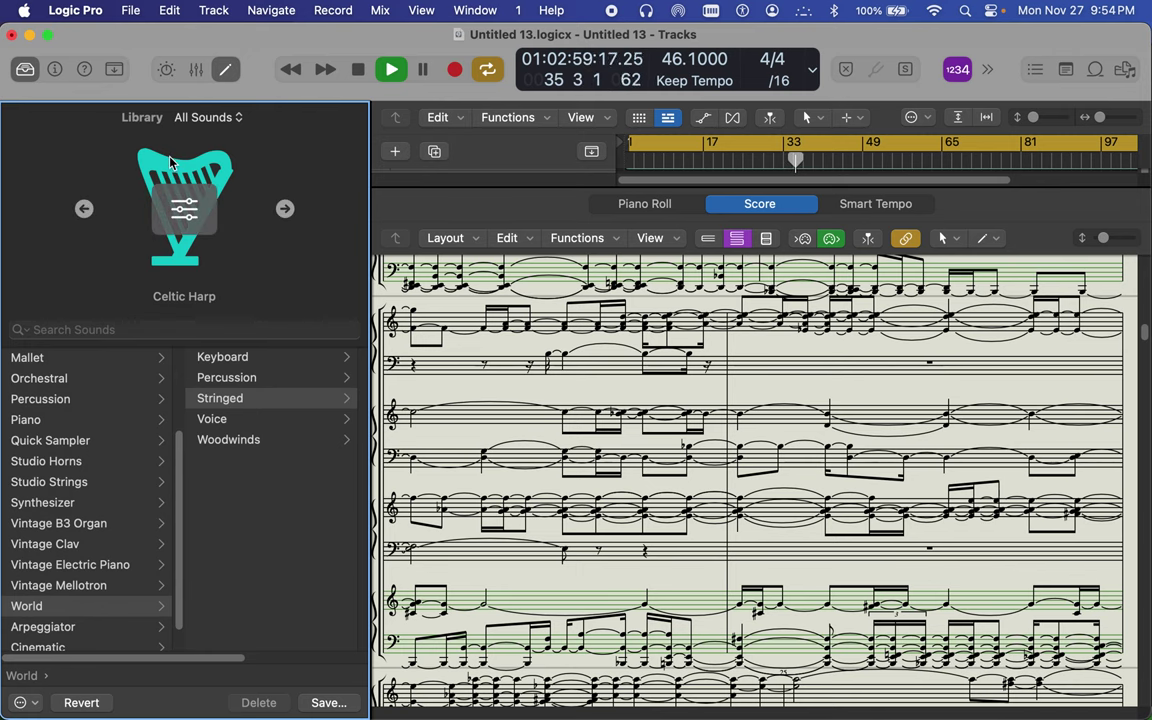
click(25, 72)
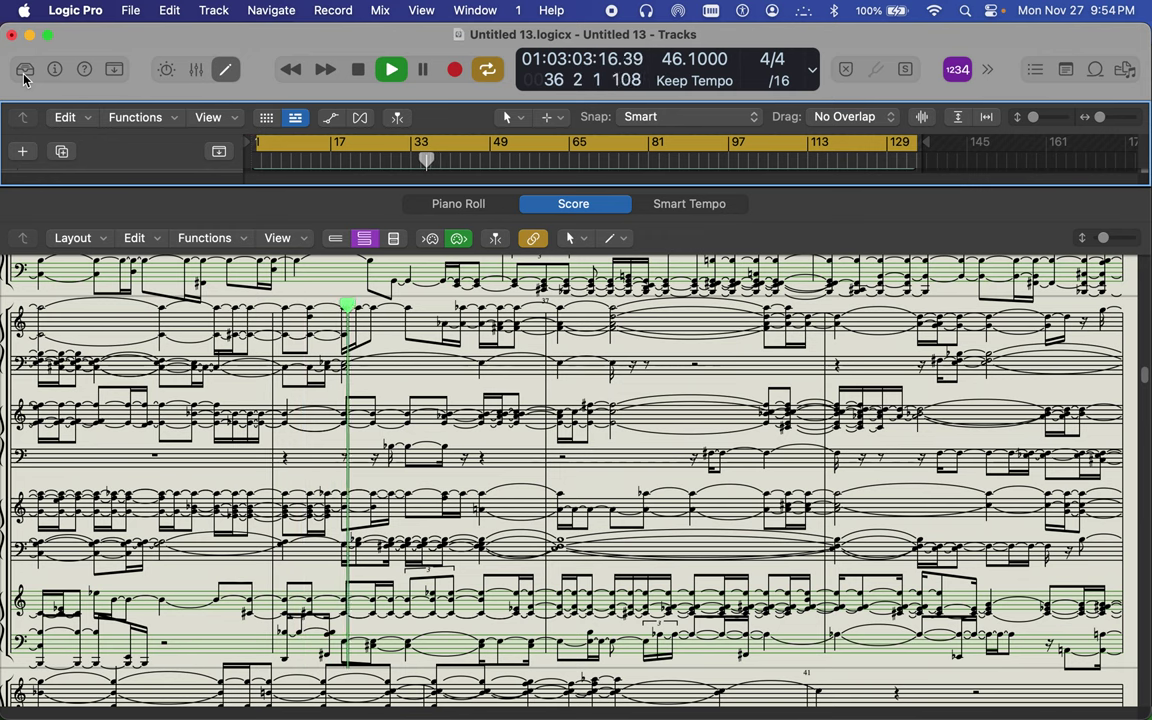
Raise the Celtic Harp channel's volume to 6.0 dB in the mixer
click(196, 70)
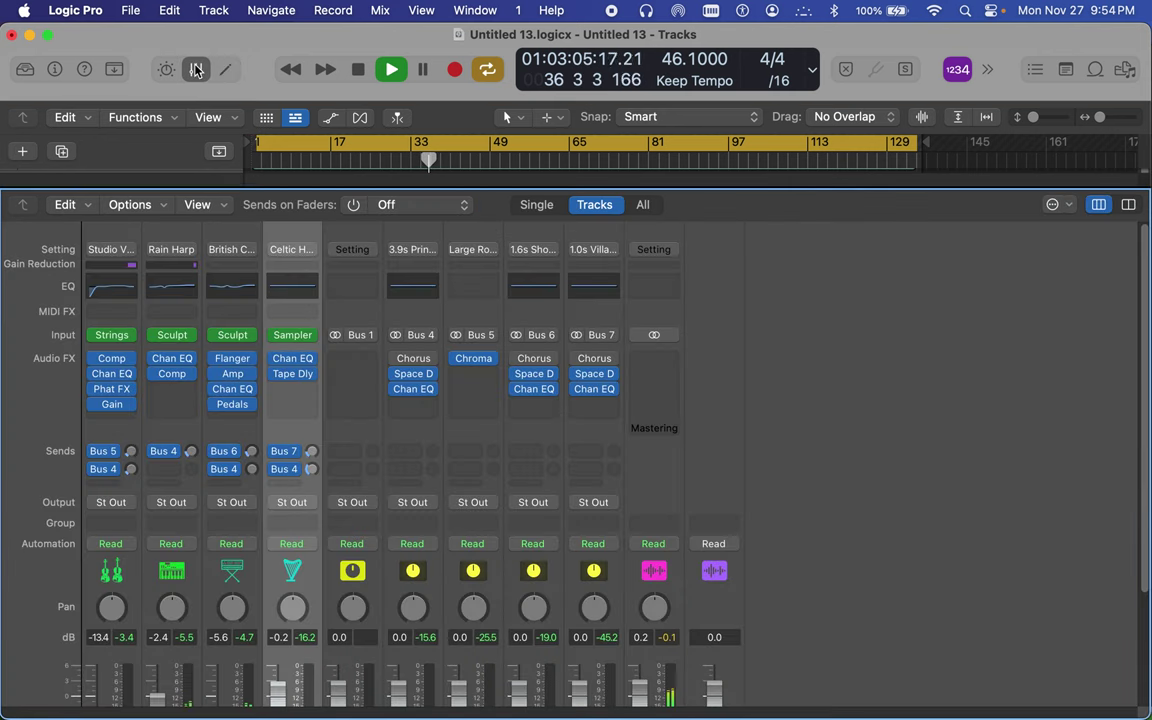
scroll(309, 562, down, 5)
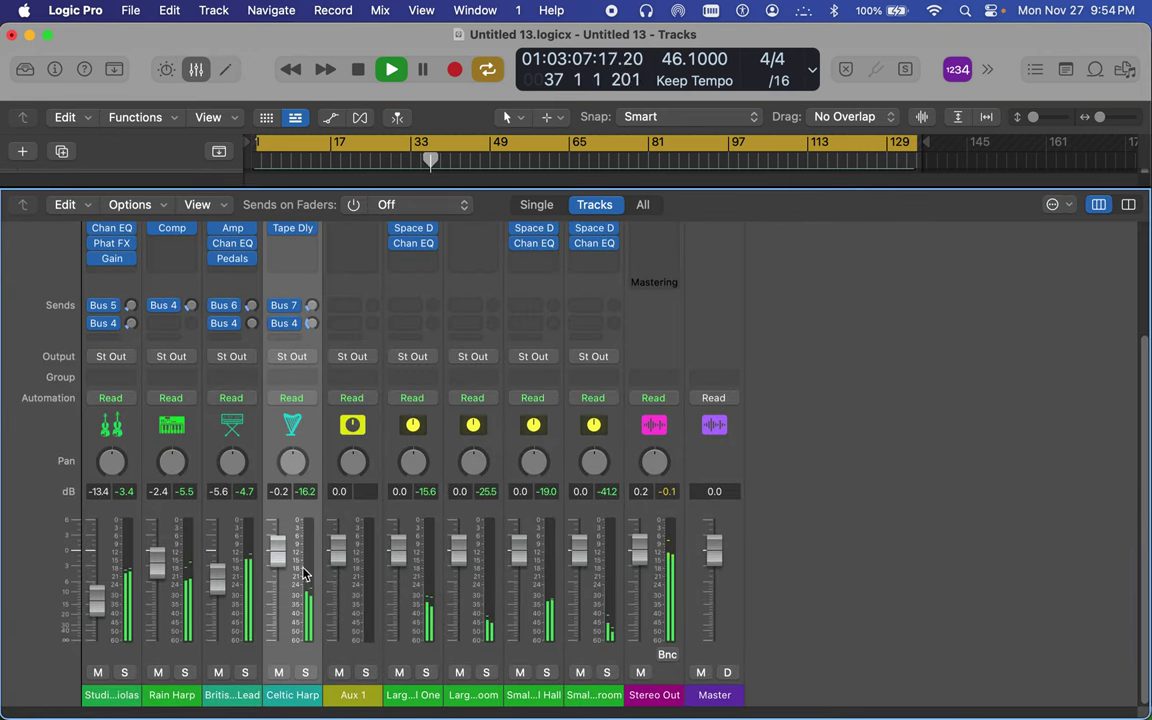
drag(280, 545, 291, 462)
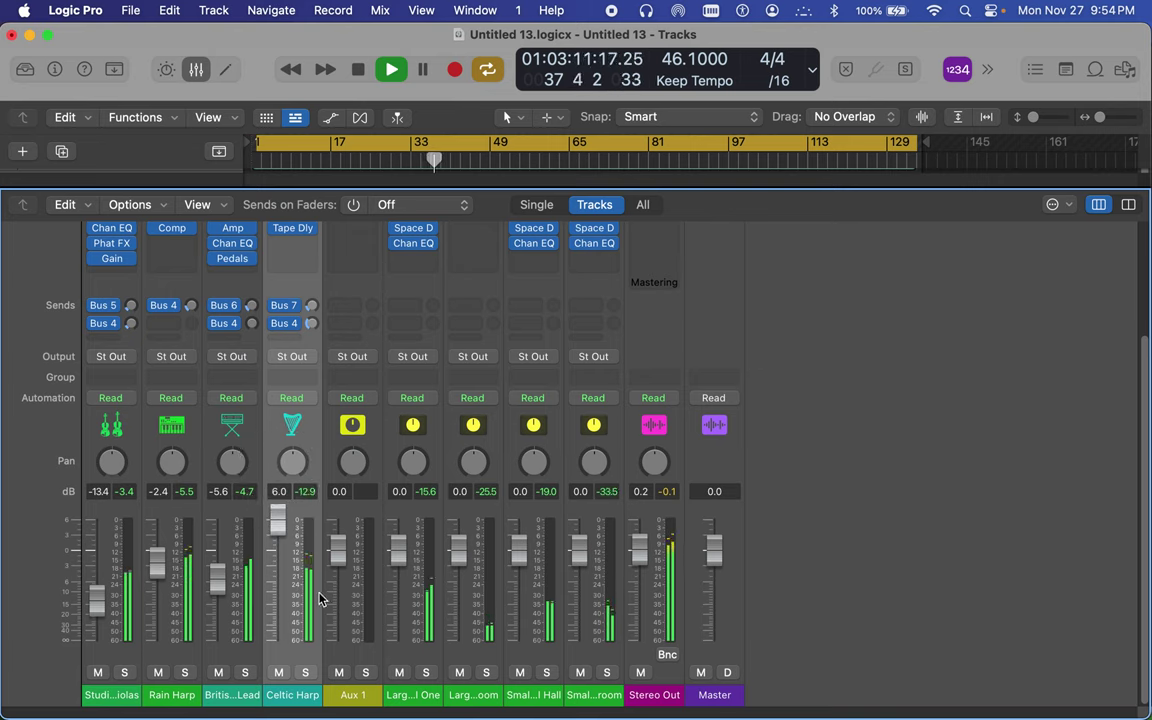
Set the mixer volumes to Studio Violas -12.8, Rain Harp -4.2, British Combo Synth Lead -9.0, Celtic Harp 3.7 and the Bus 5 aux 1.5 dB
drag(278, 528, 281, 548)
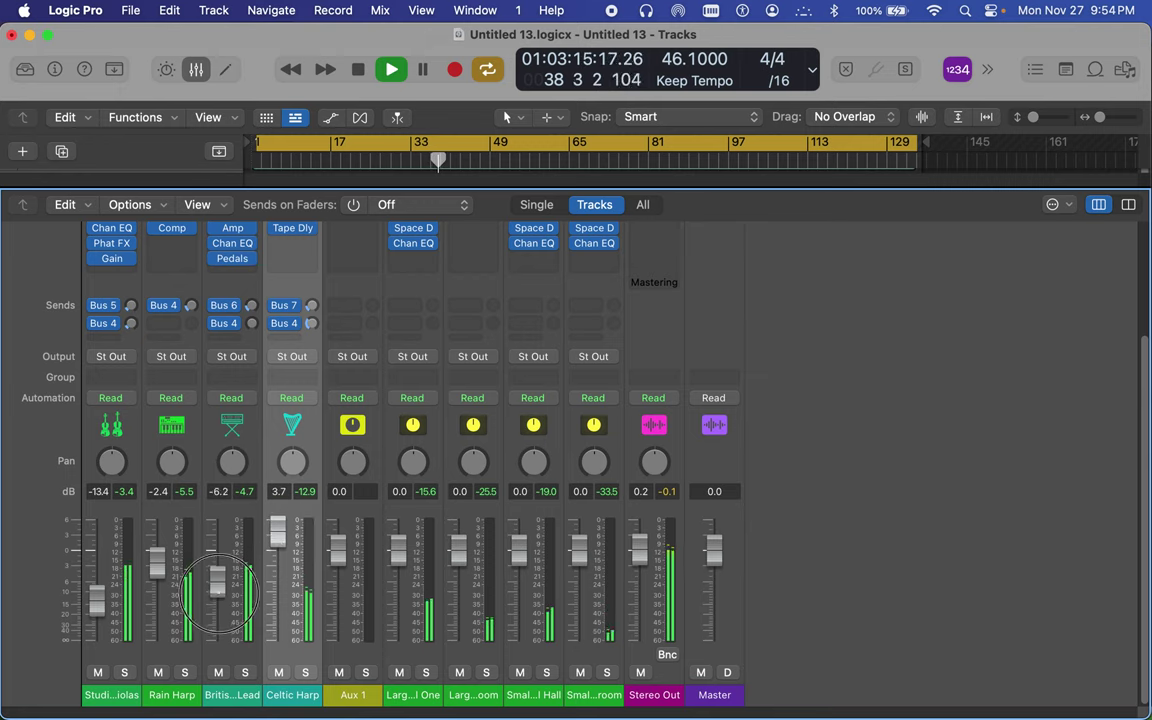
drag(155, 568, 96, 598)
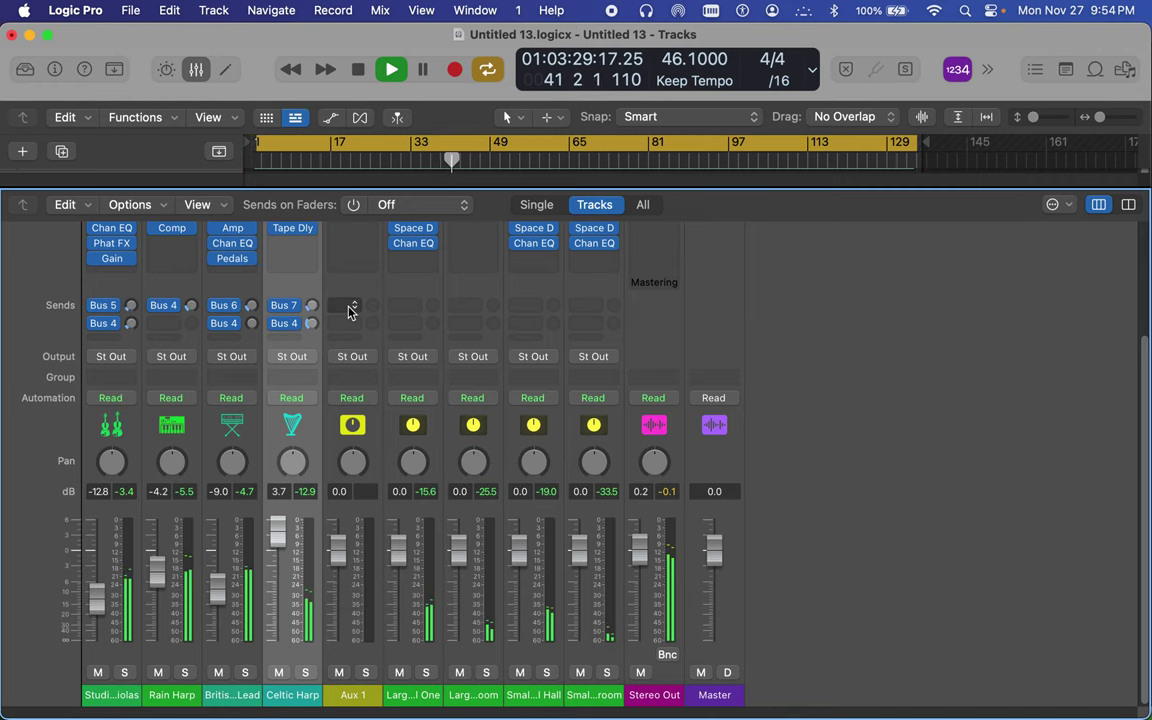
scroll(348, 312, up, 5)
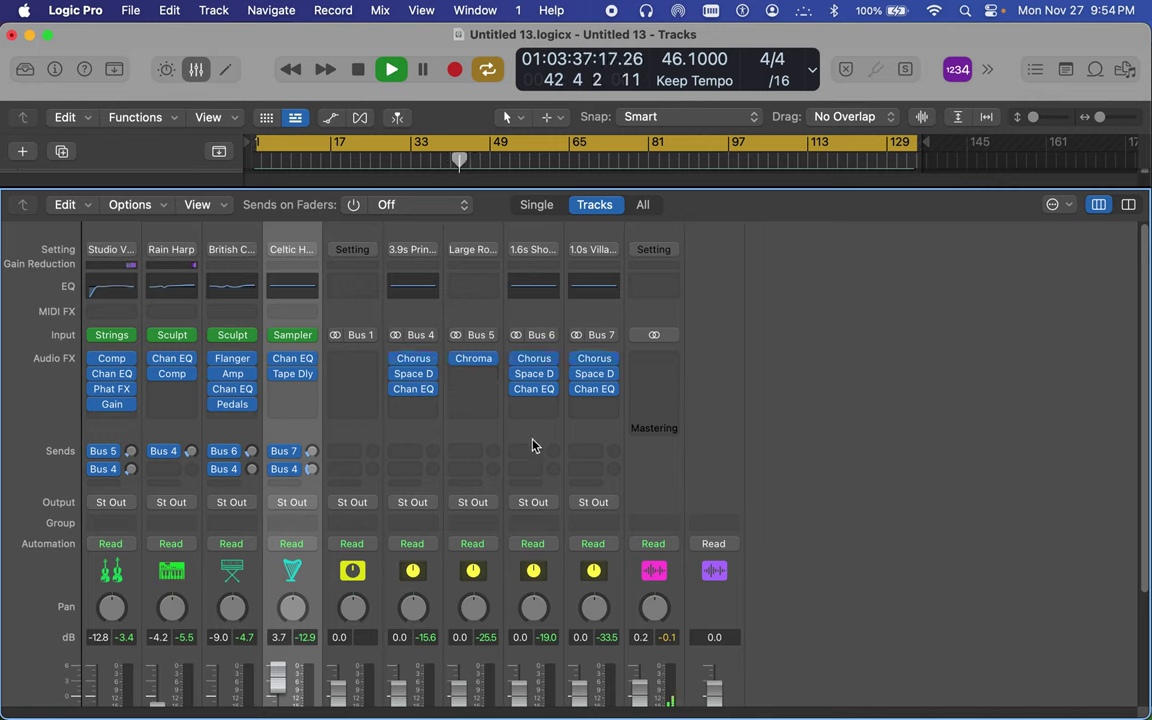
scroll(533, 446, down, 5)
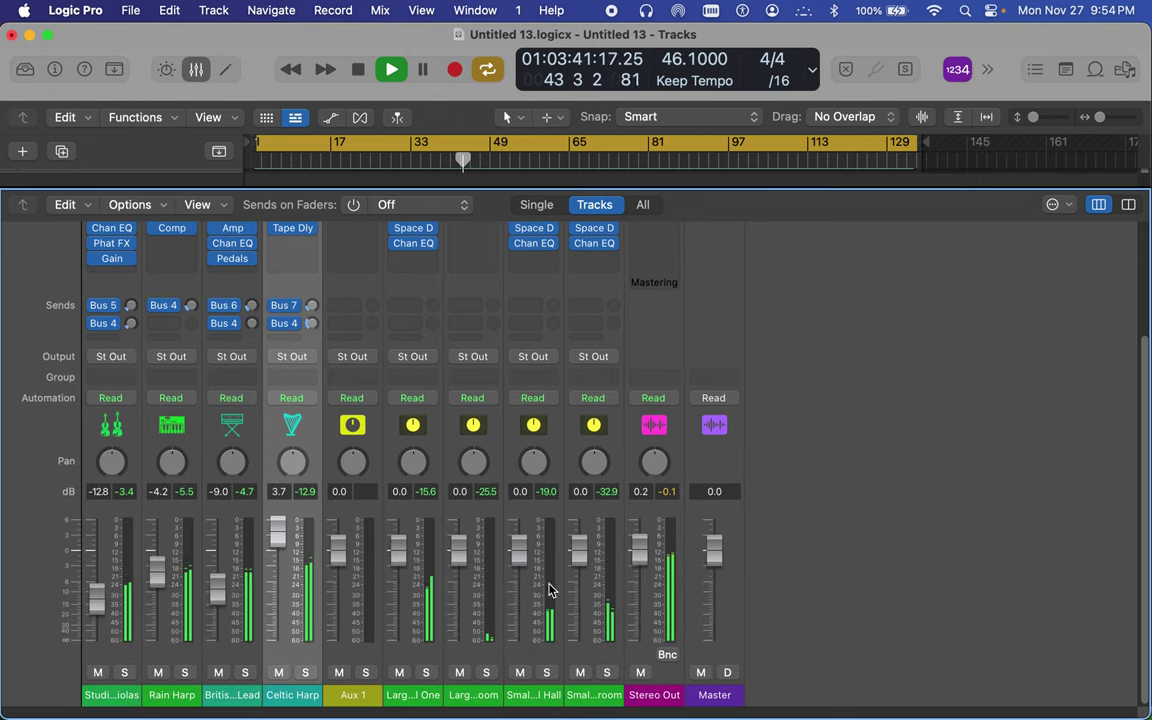
click(456, 554)
drag(456, 554, 458, 545)
Open the Pedalboard effect on the British Combo Synth Lead channel and save its current settings as a preset named wvn 1
scroll(466, 428, up, 5)
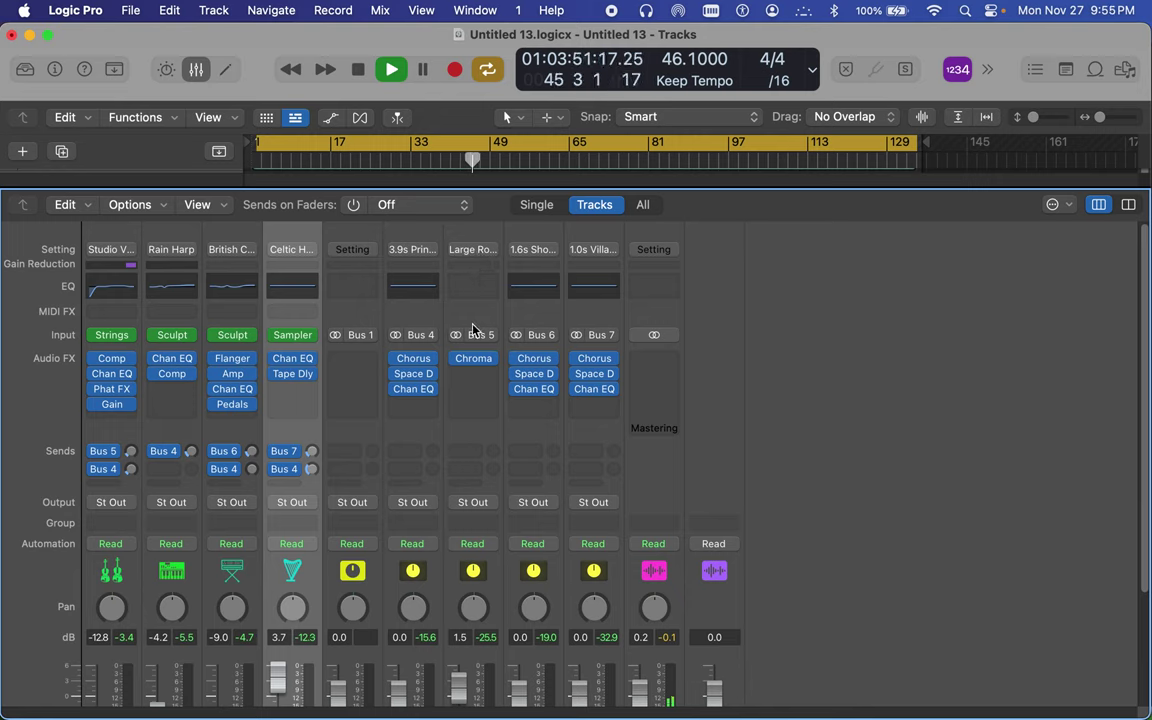
mouse_move(131, 404)
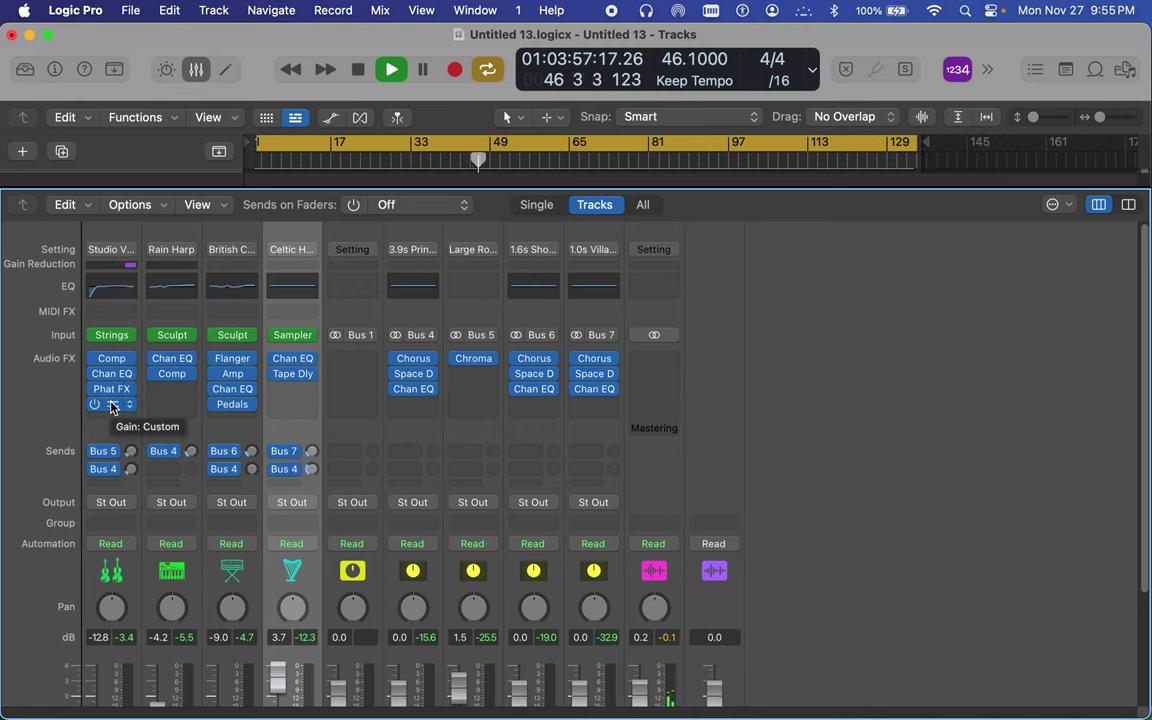
mouse_move(234, 406)
click(234, 406)
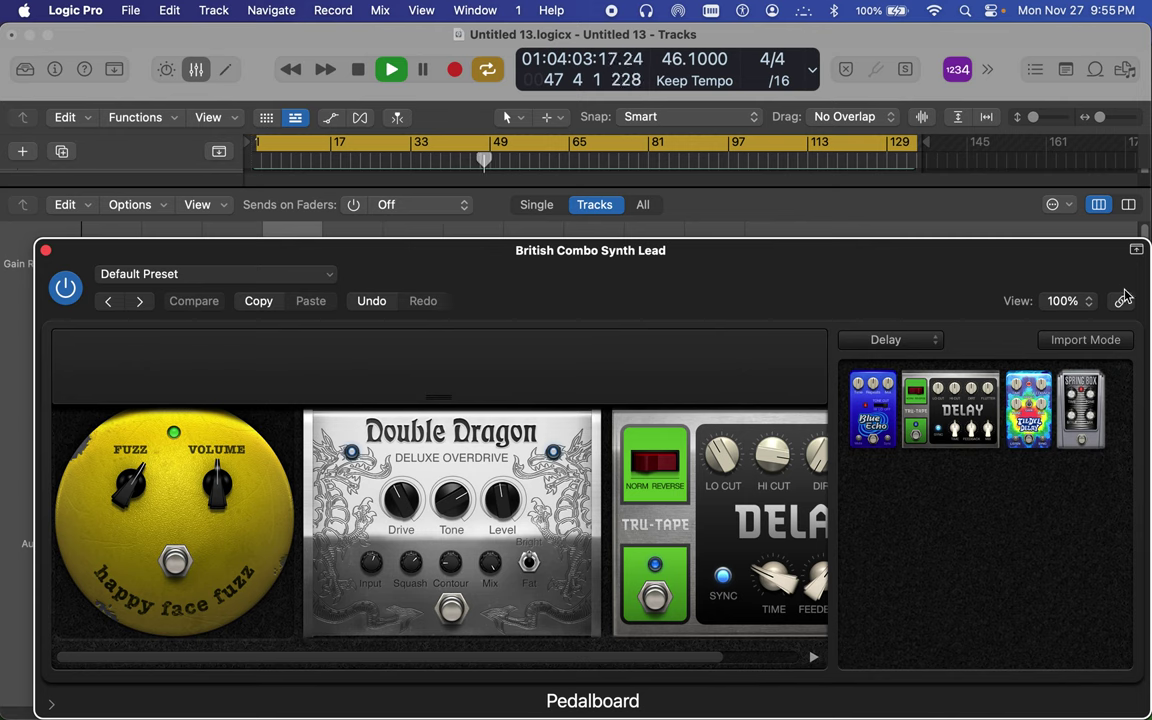
click(326, 279)
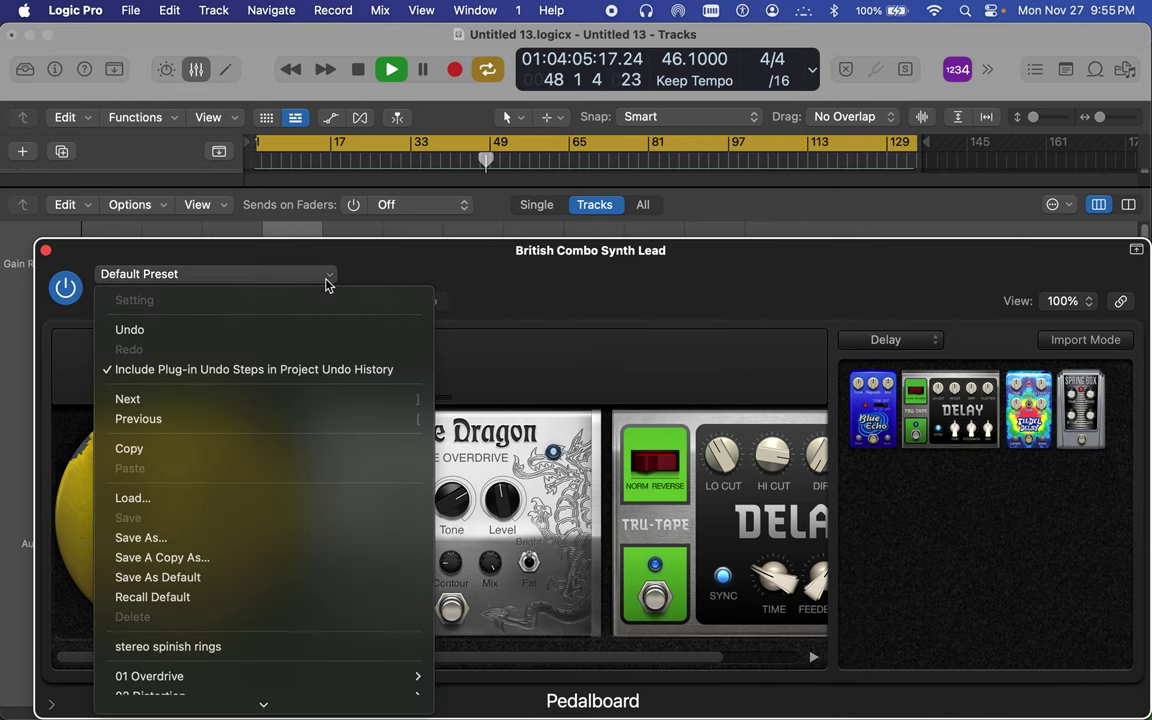
click(249, 546)
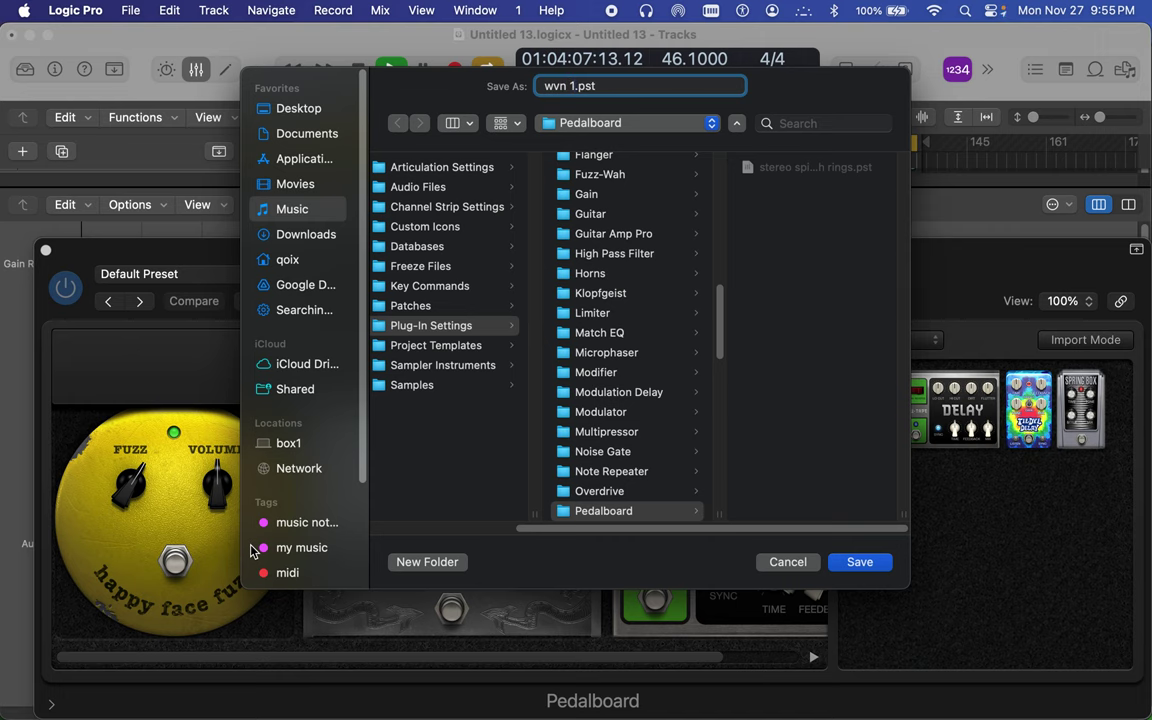
key(Return)
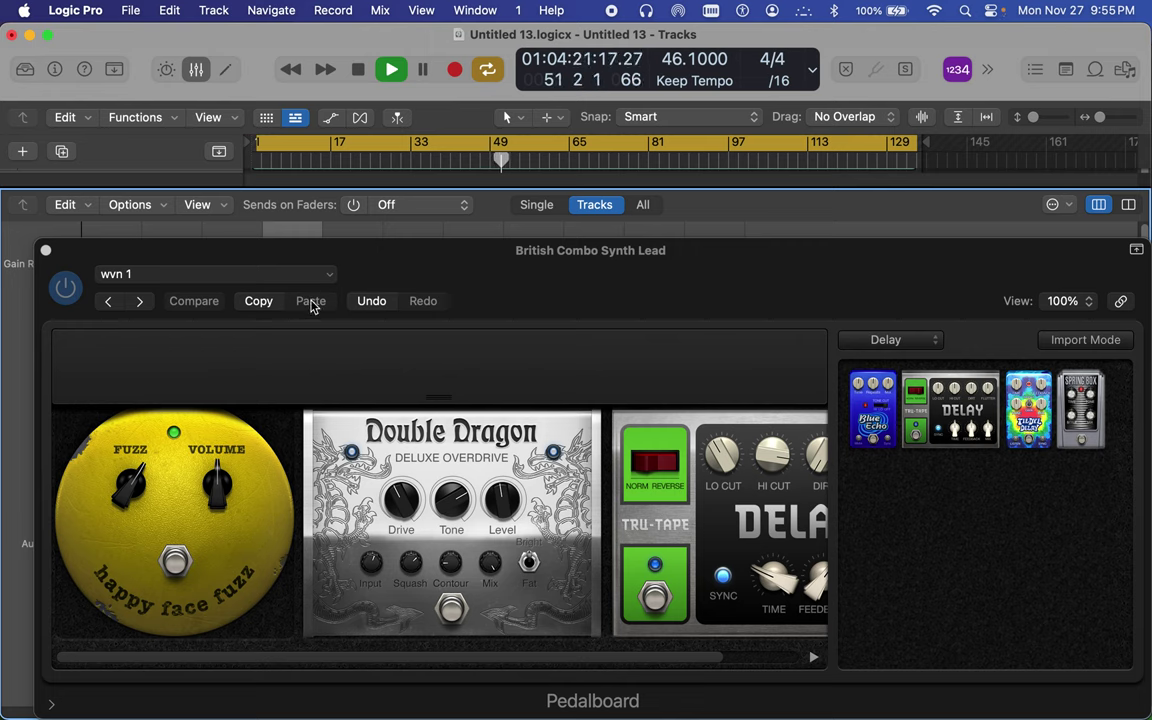
Browse the Distortion pedals, and insert the Wham pedal from the Pitch category between Double Dragon and Tru-Tape Delay
click(932, 337)
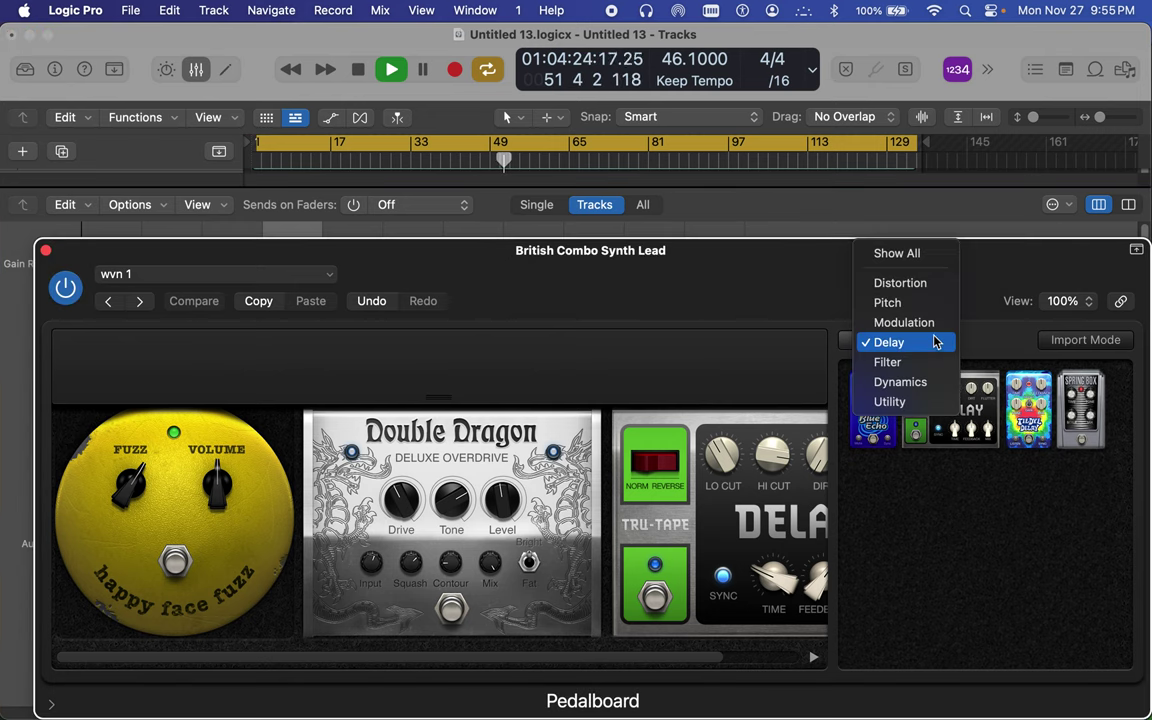
click(900, 283)
scroll(1035, 595, down, 2)
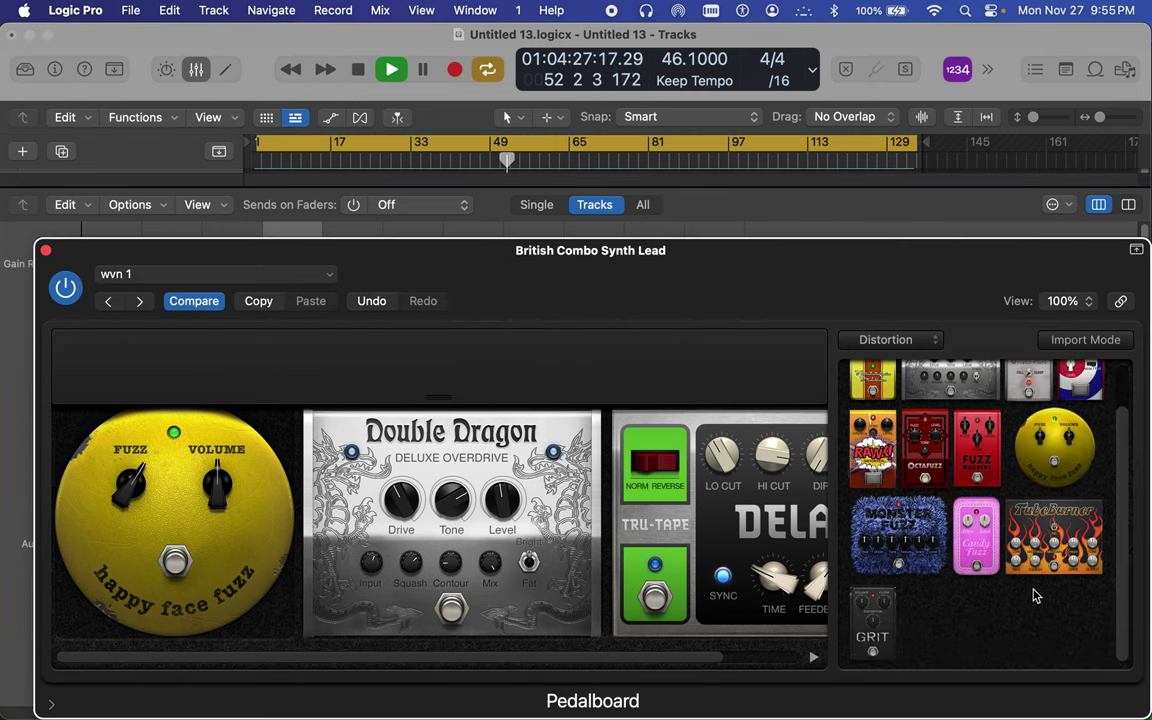
scroll(1035, 595, up, 2)
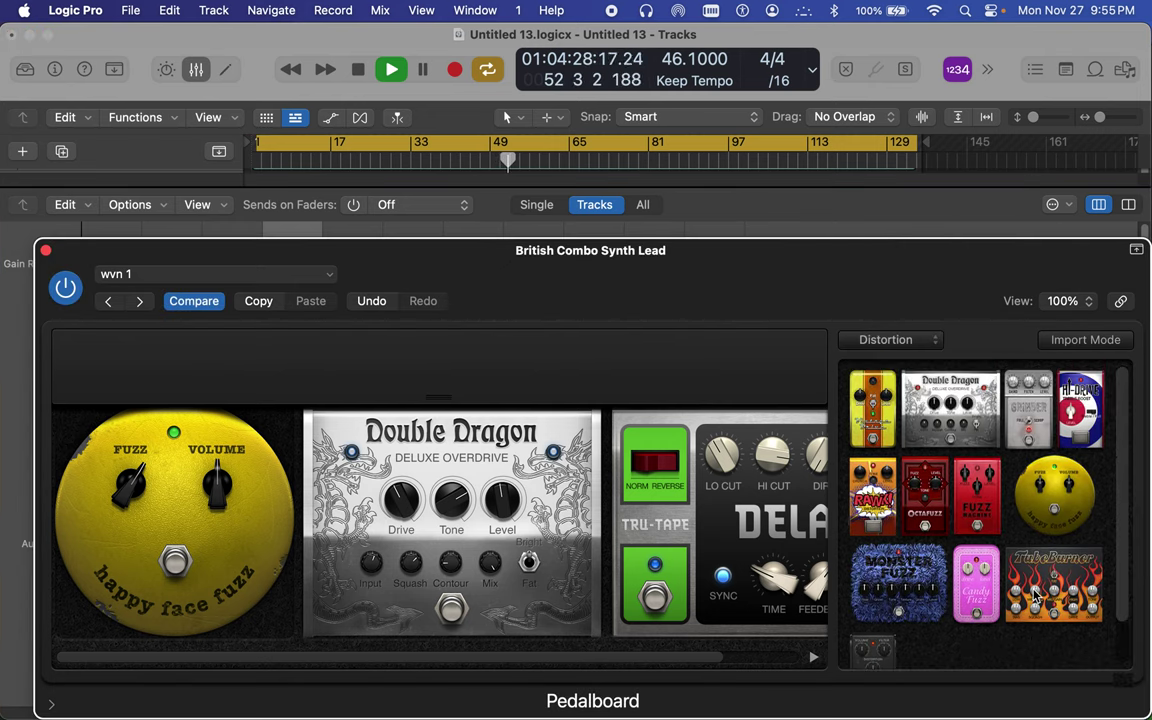
click(893, 339)
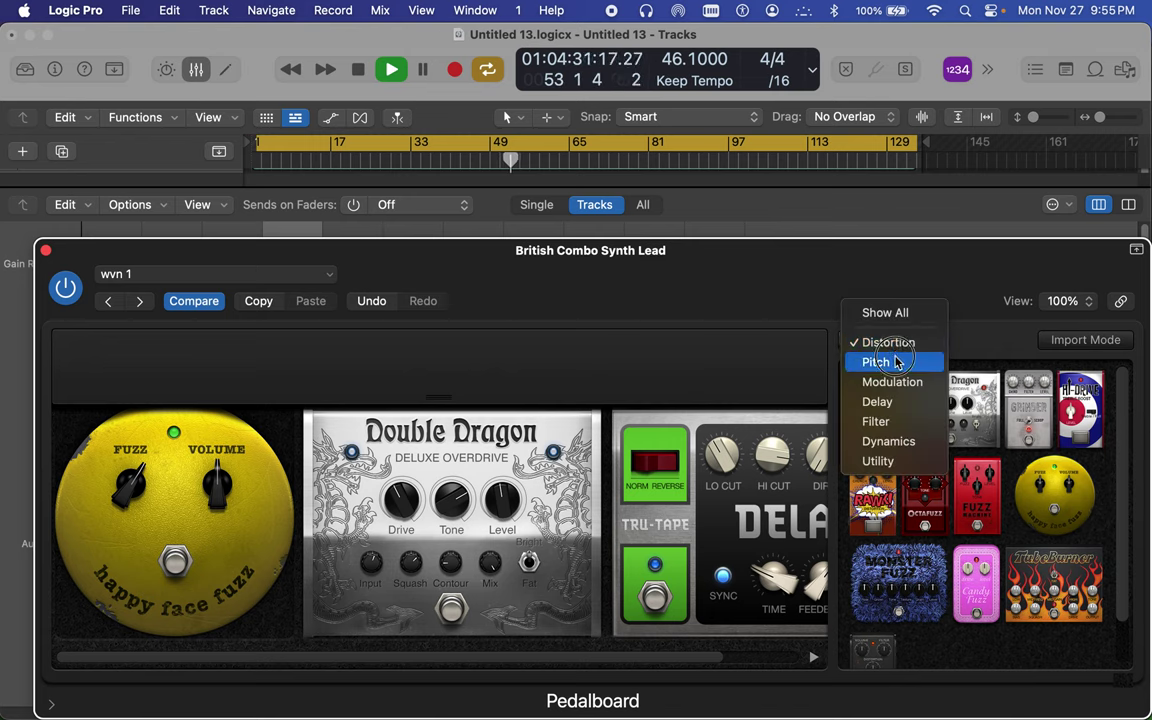
click(895, 362)
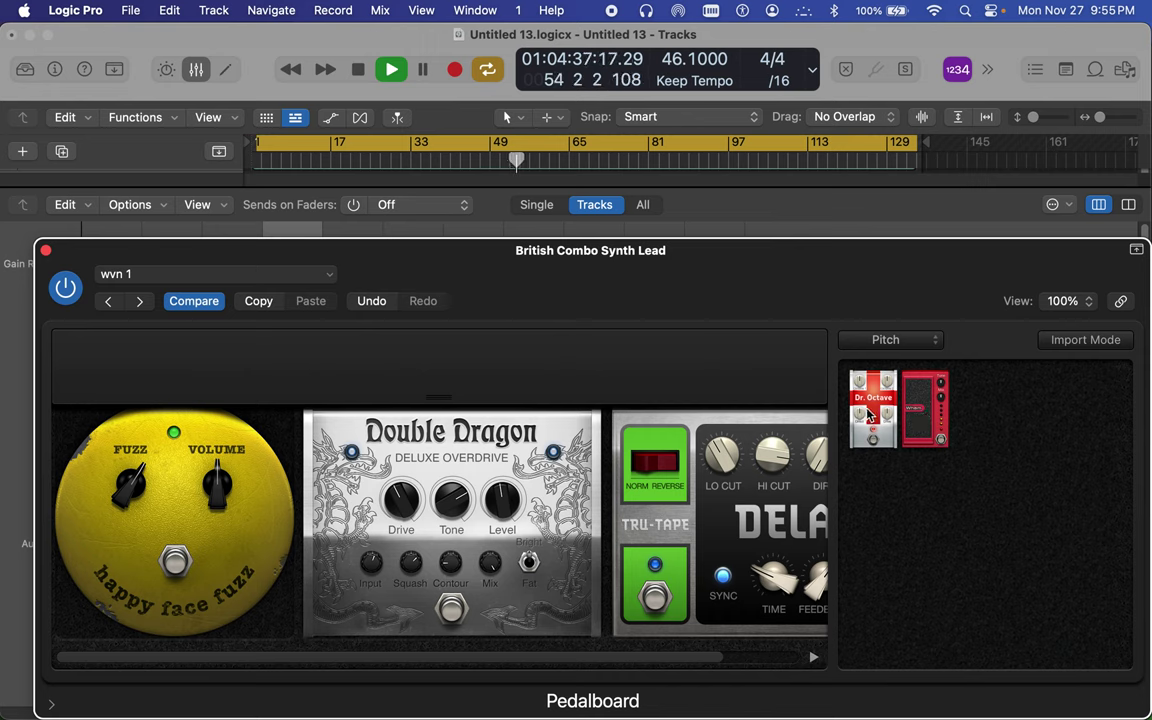
drag(931, 403, 619, 510)
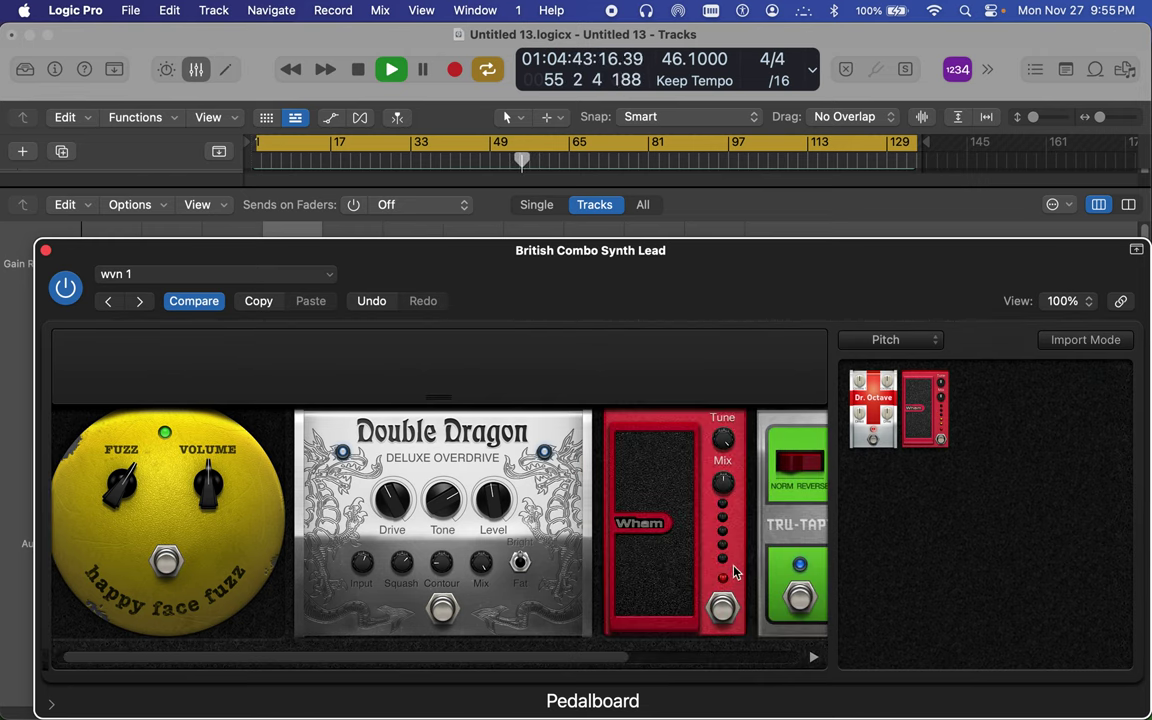
Raise the Wham pedal's Mix and its pedal position to about 0.55, and save the changes to the wvn 1 preset
drag(726, 506, 724, 465)
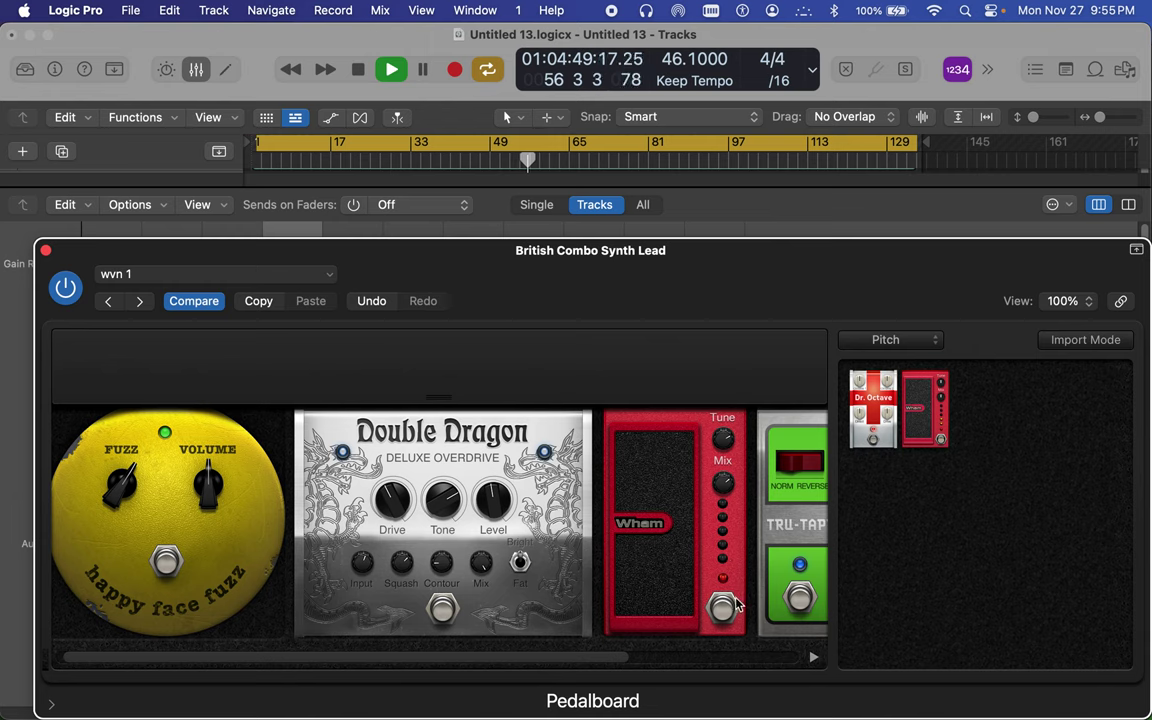
drag(616, 548, 675, 503)
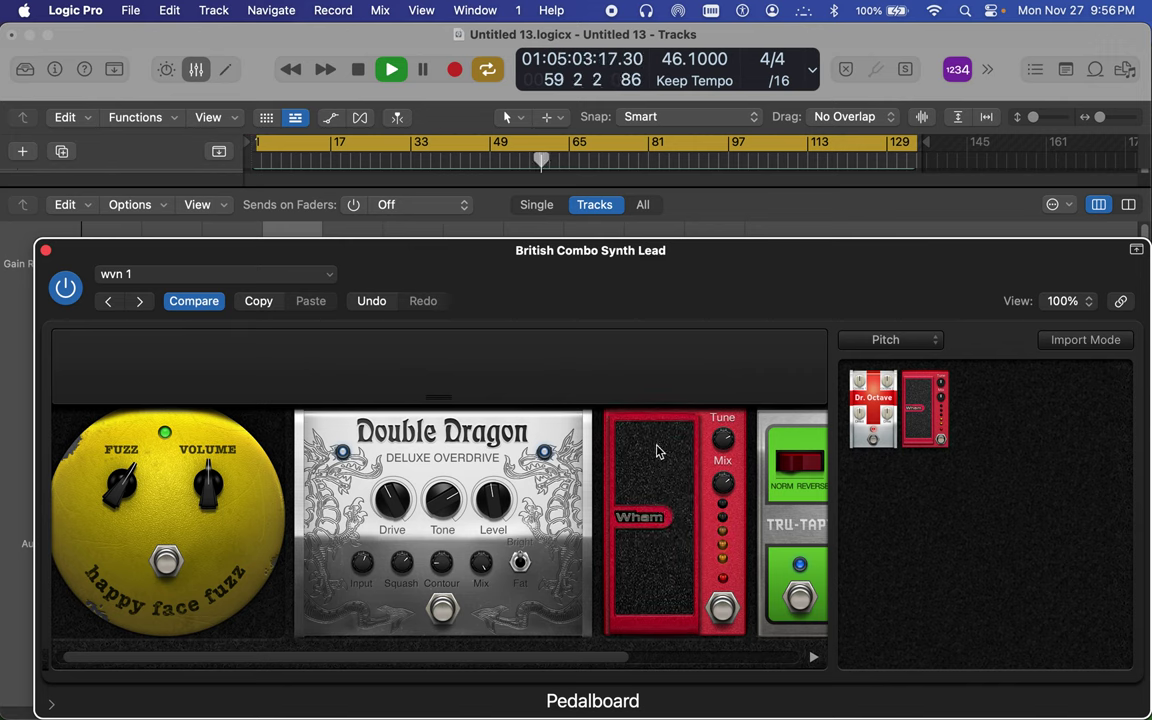
click(196, 280)
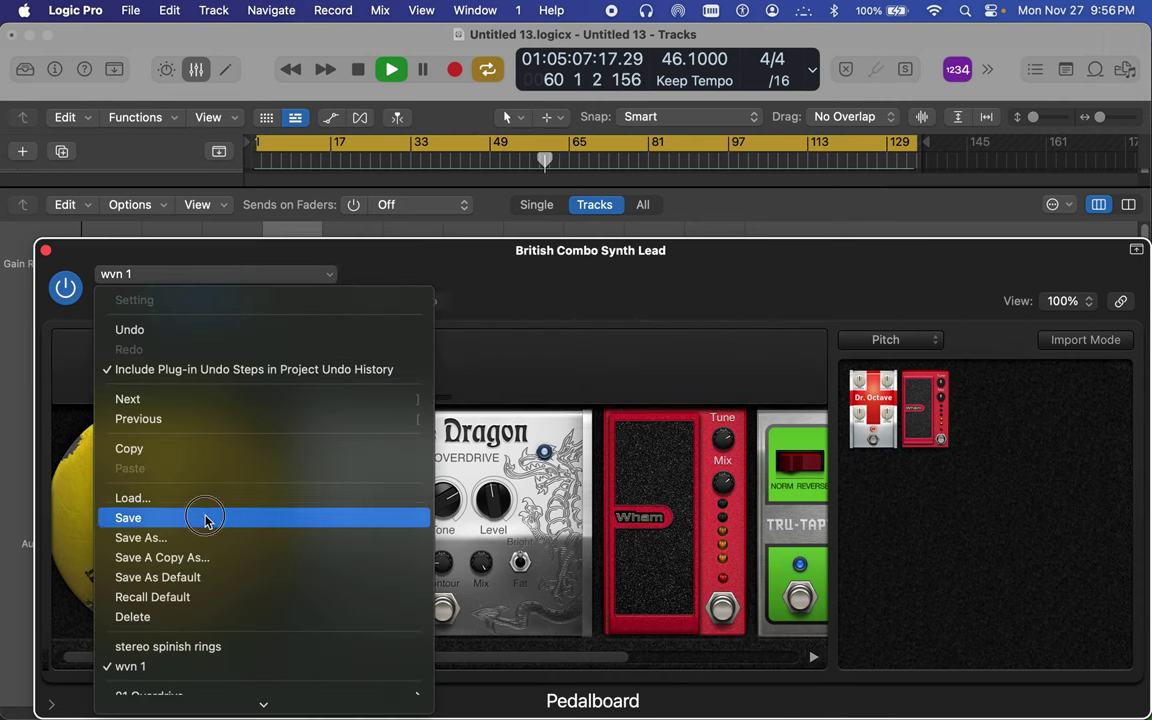
click(205, 518)
click(44, 251)
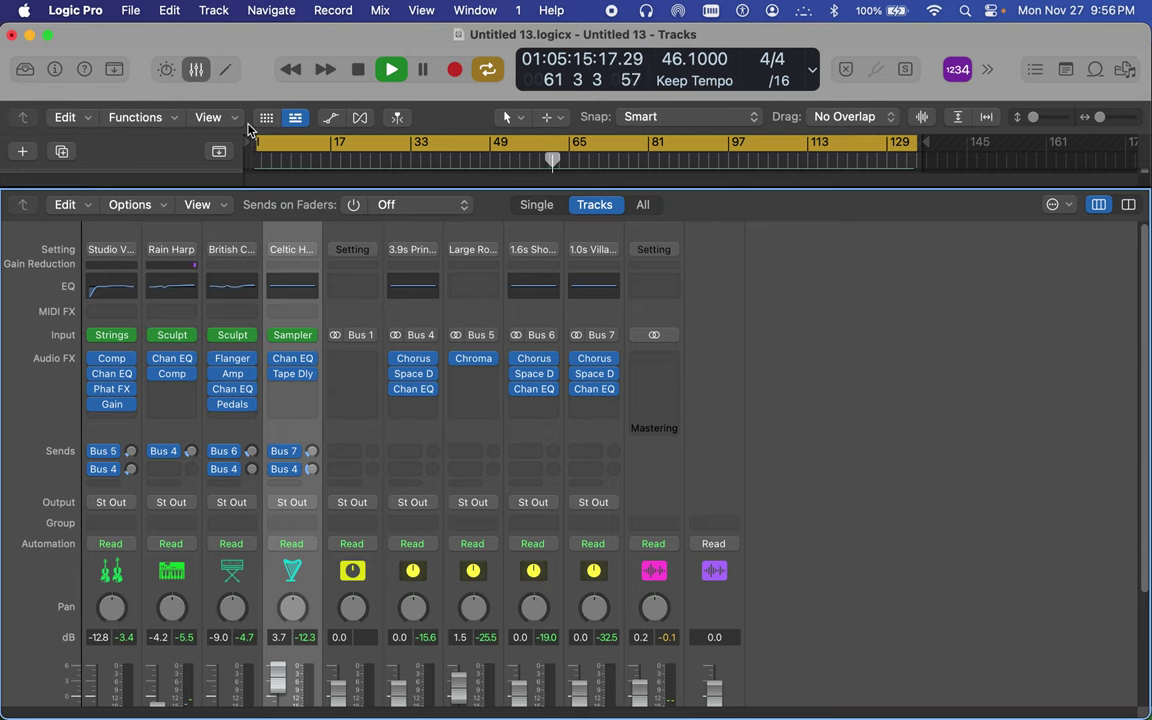
Enlarge the British Combo Synth Lead track in the arrangement and show track automation
click(196, 70)
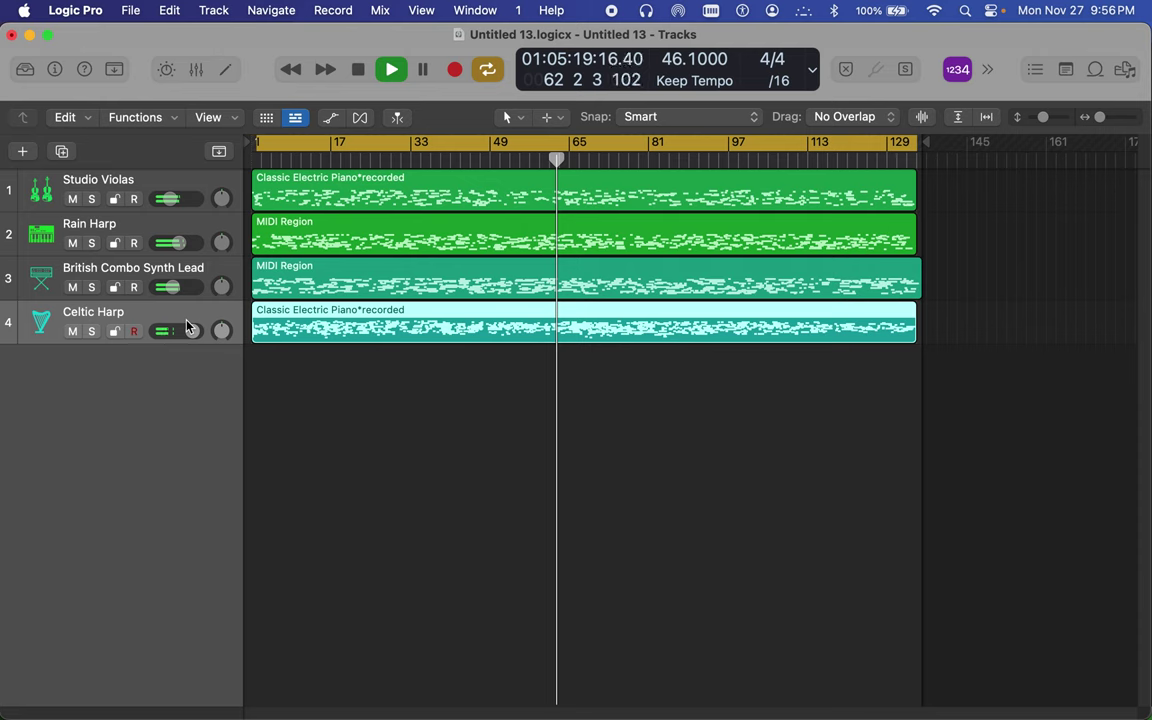
drag(136, 299, 142, 472)
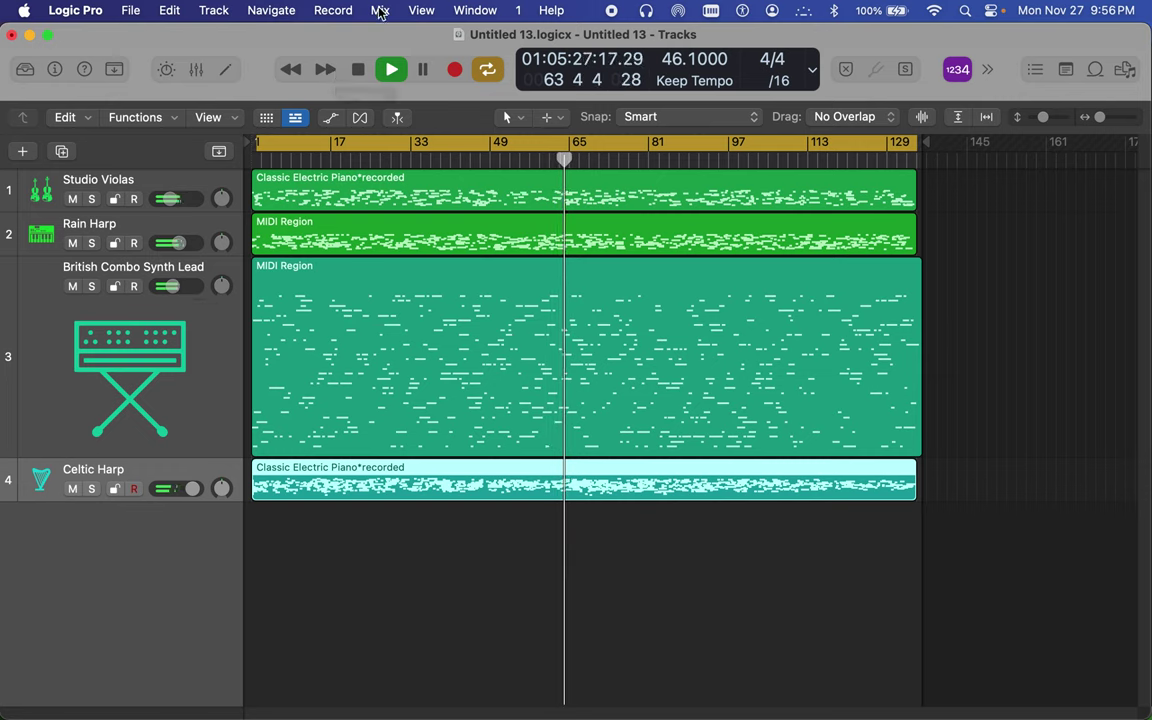
click(333, 10)
mouse_move(381, 8)
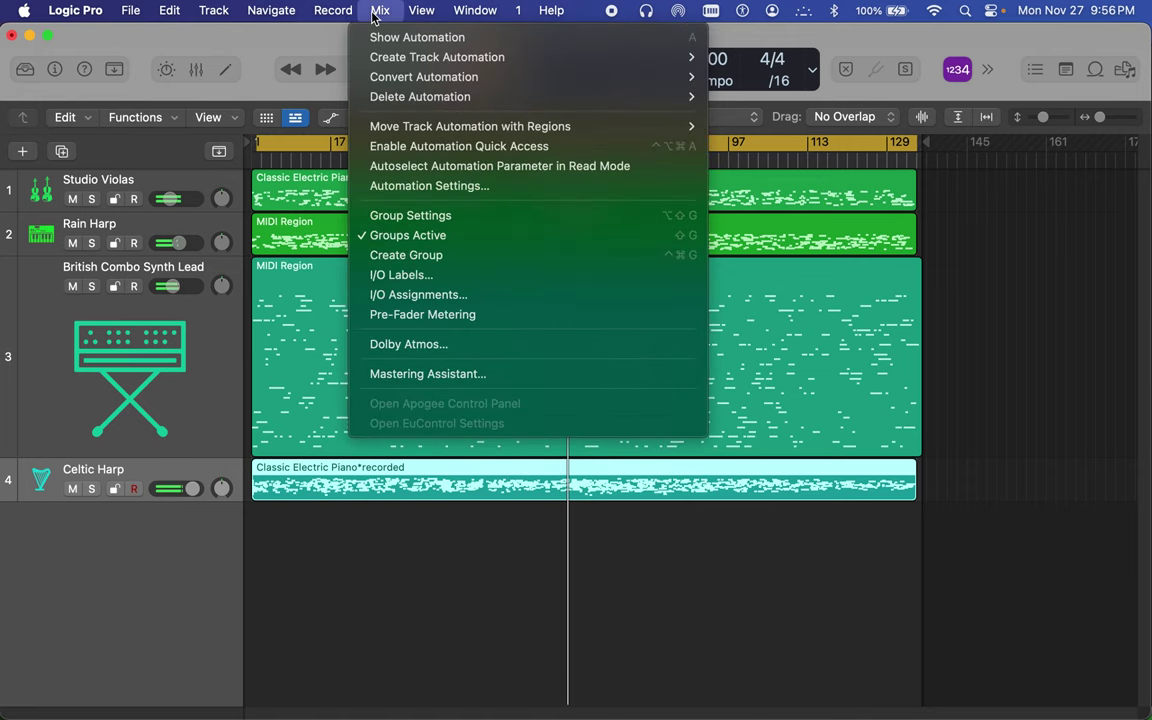
click(378, 37)
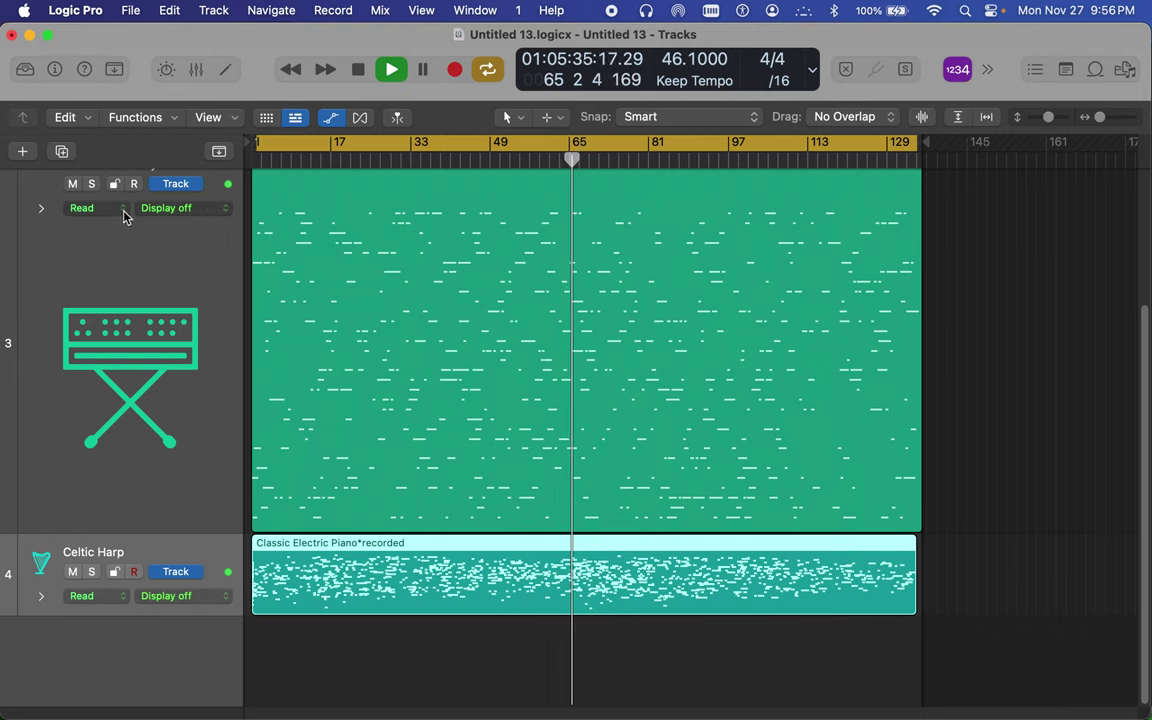
Display the Pedalboard's Wham Pedal Position as the automation parameter on the British Combo Synth Lead track
click(122, 214)
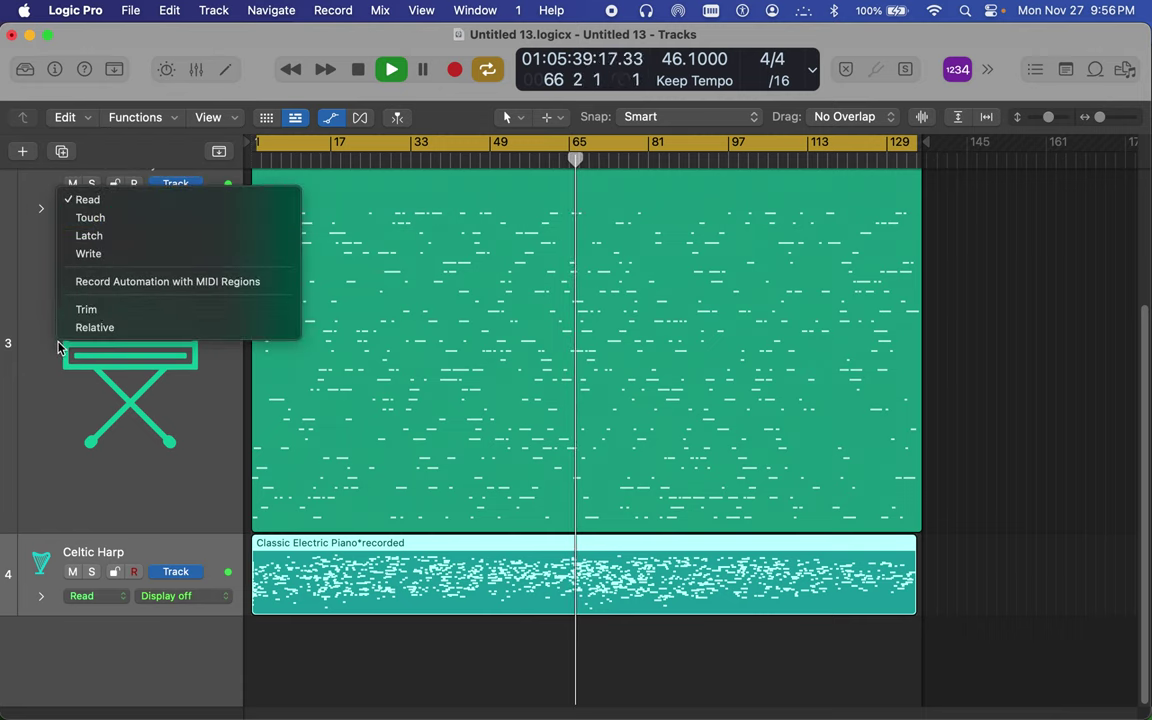
click(53, 380)
click(188, 207)
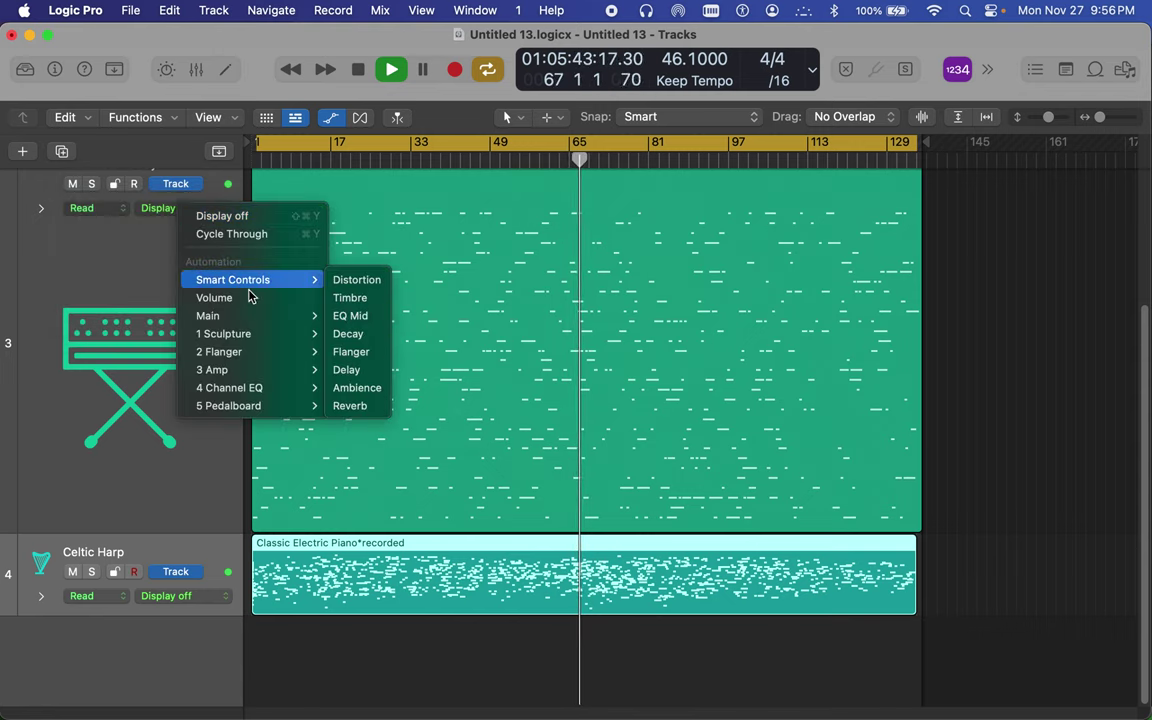
mouse_move(270, 352)
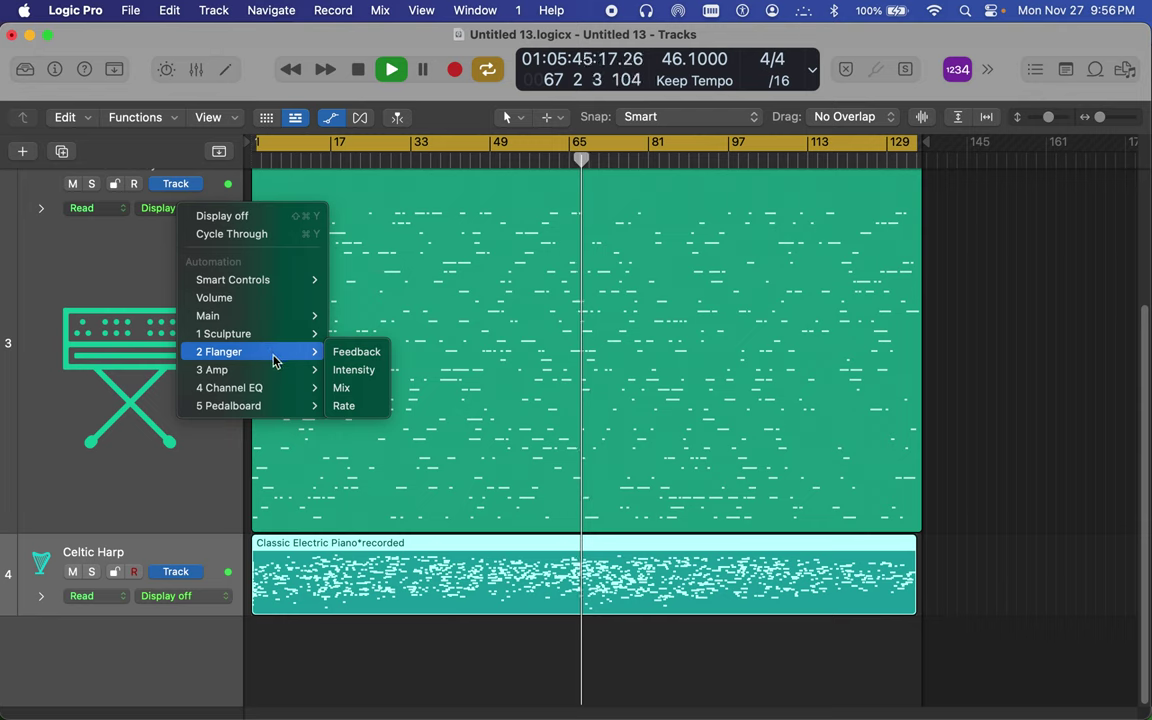
mouse_move(288, 407)
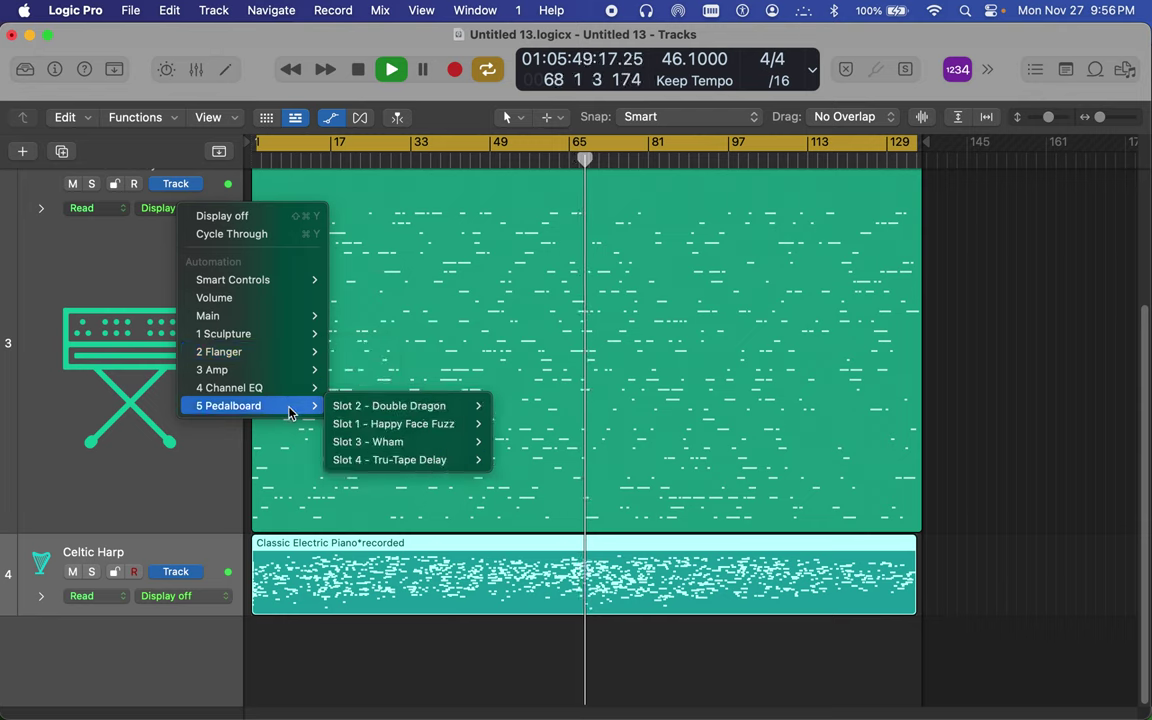
mouse_move(404, 447)
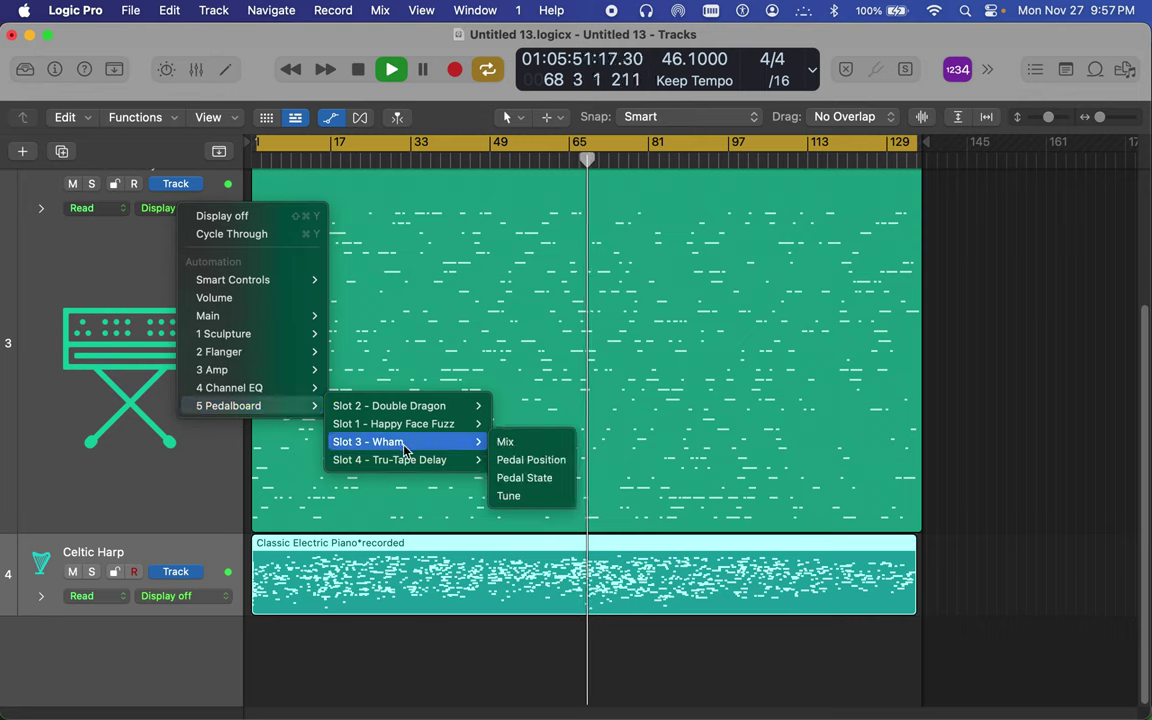
click(546, 464)
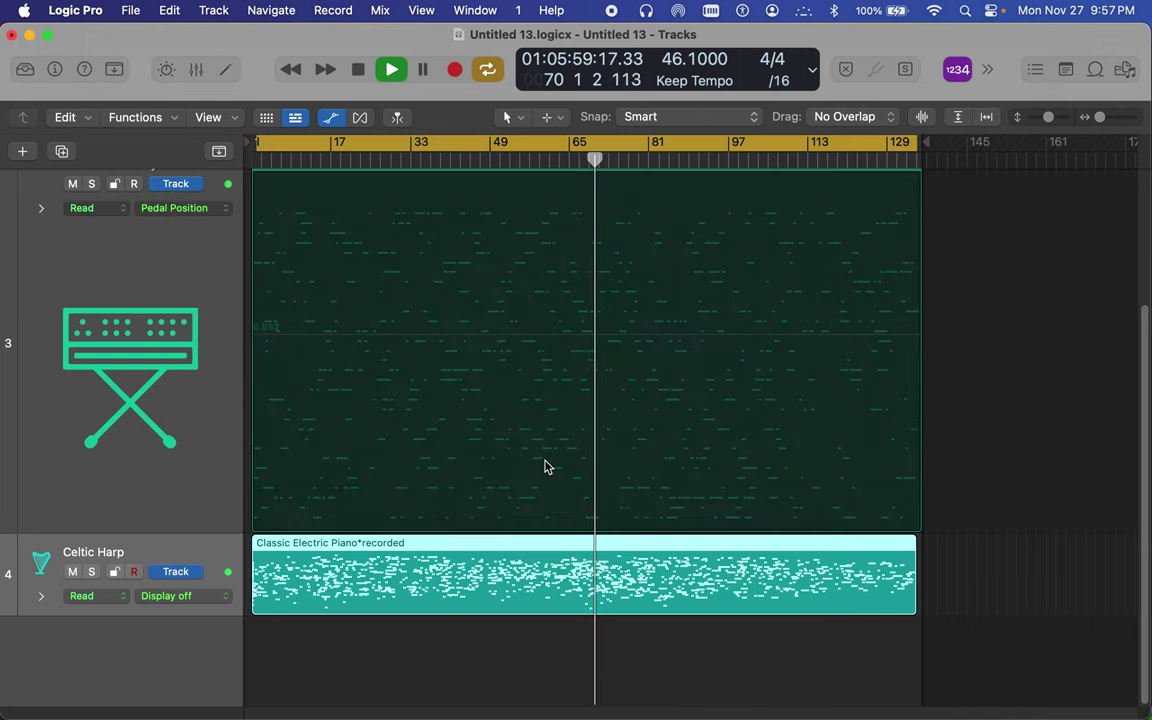
Add Pedal Position automation points of about 0.779 near bar 23, 0.131 near bar 50, 0.868 near bar 96 and 0.124 at the region's end
click(312, 253)
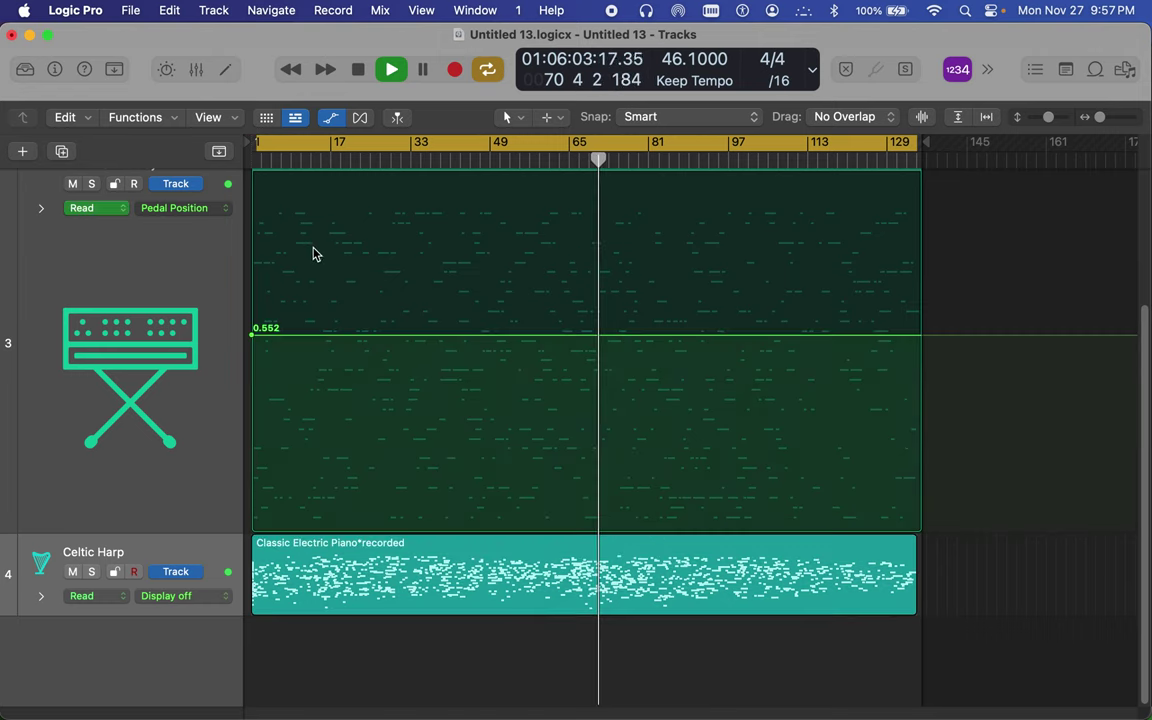
click(363, 255)
click(497, 487)
click(726, 222)
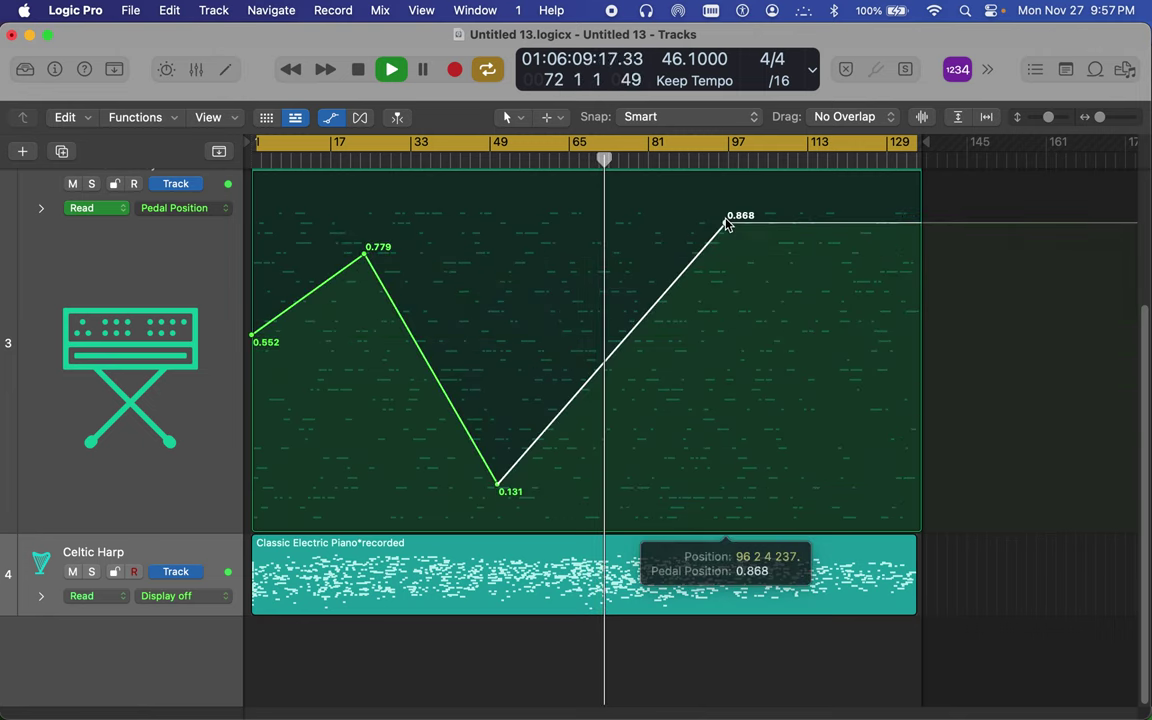
click(918, 488)
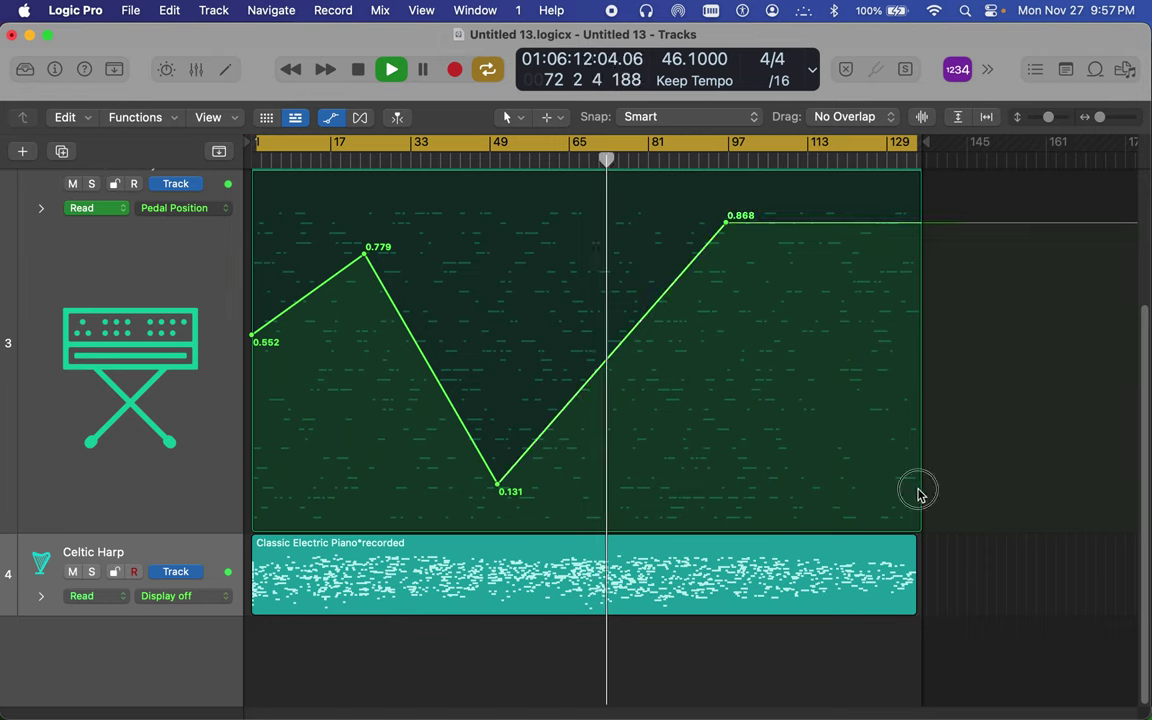
Insert two more Pedal Position automation points, about 0.935 near bar 56 and 0.017 near bar 71
click(526, 197)
click(606, 487)
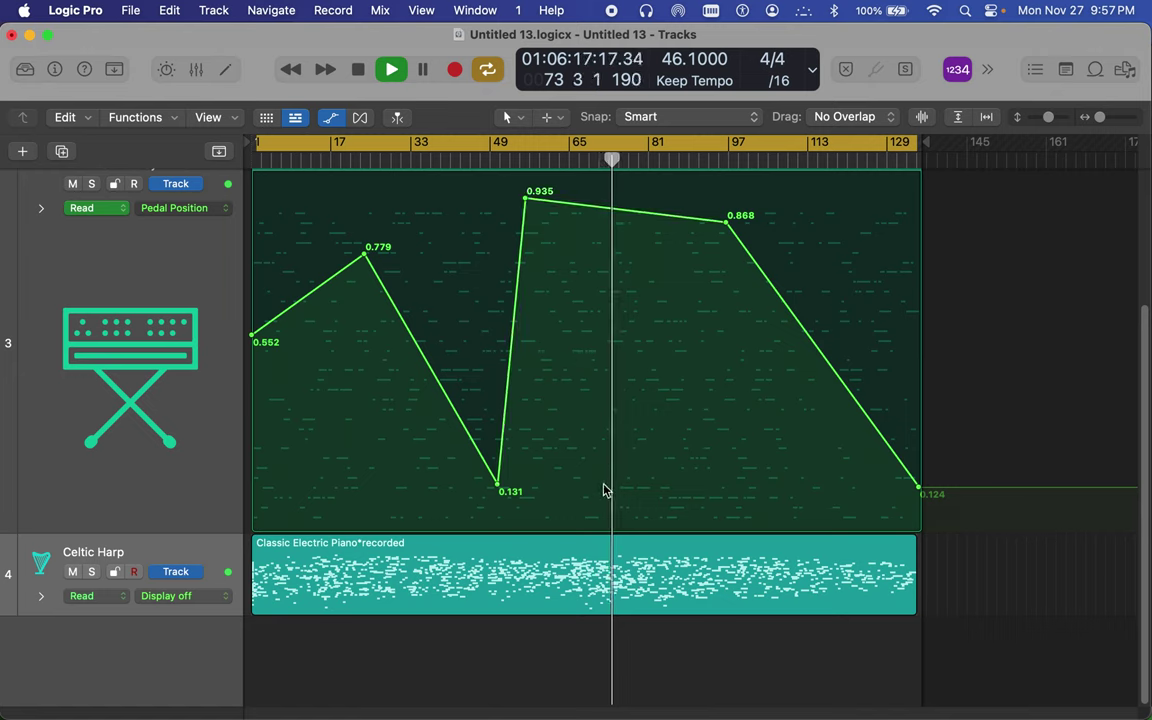
click(605, 485)
drag(606, 483, 615, 535)
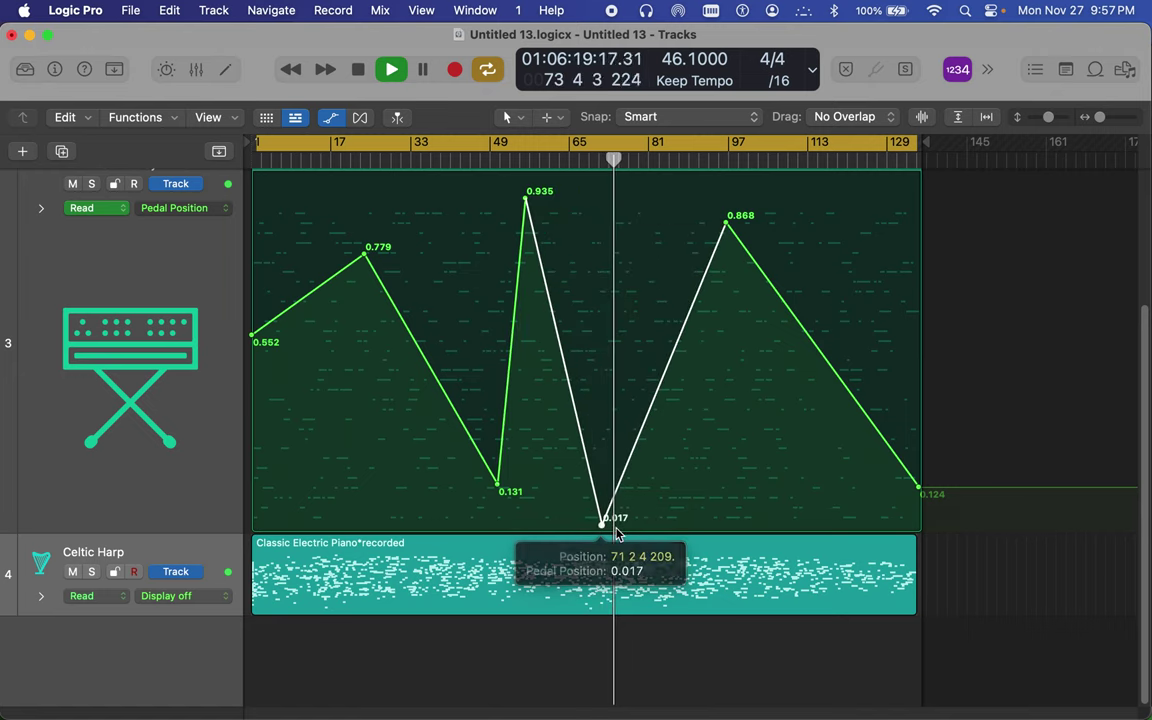
Add Pedal Position automation points of about 0.096 near bar 9, 0.064 near bar 27 and 0.947 near bar 38
click(290, 497)
click(440, 187)
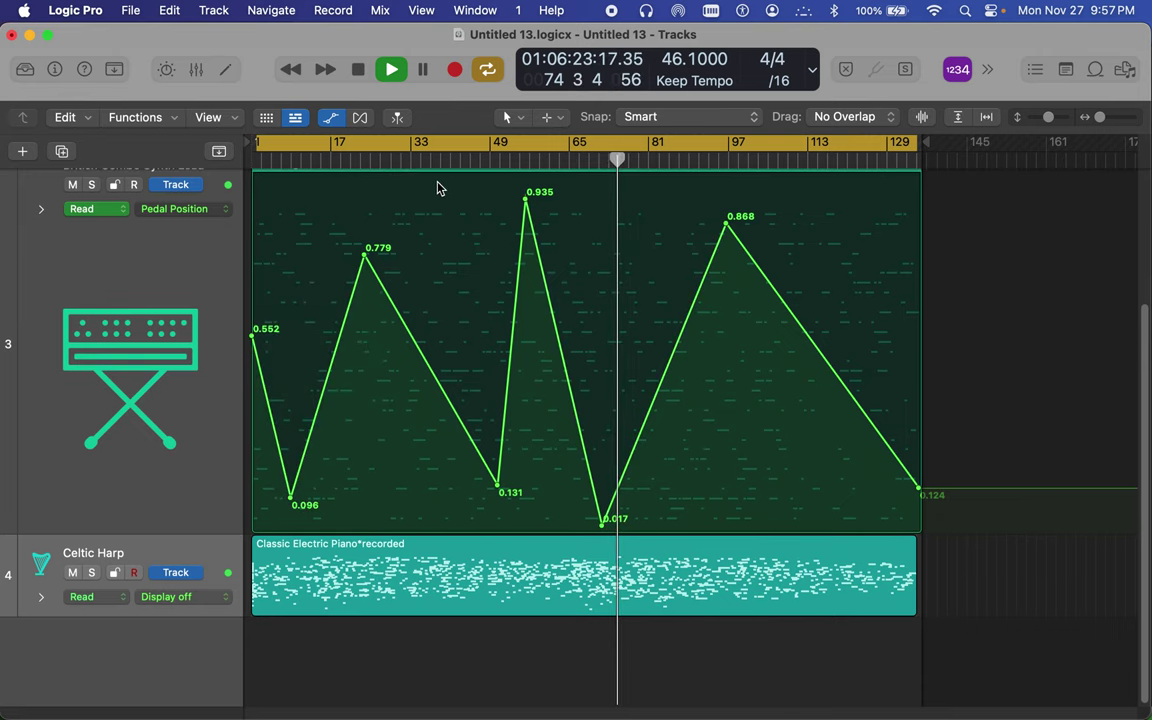
click(384, 510)
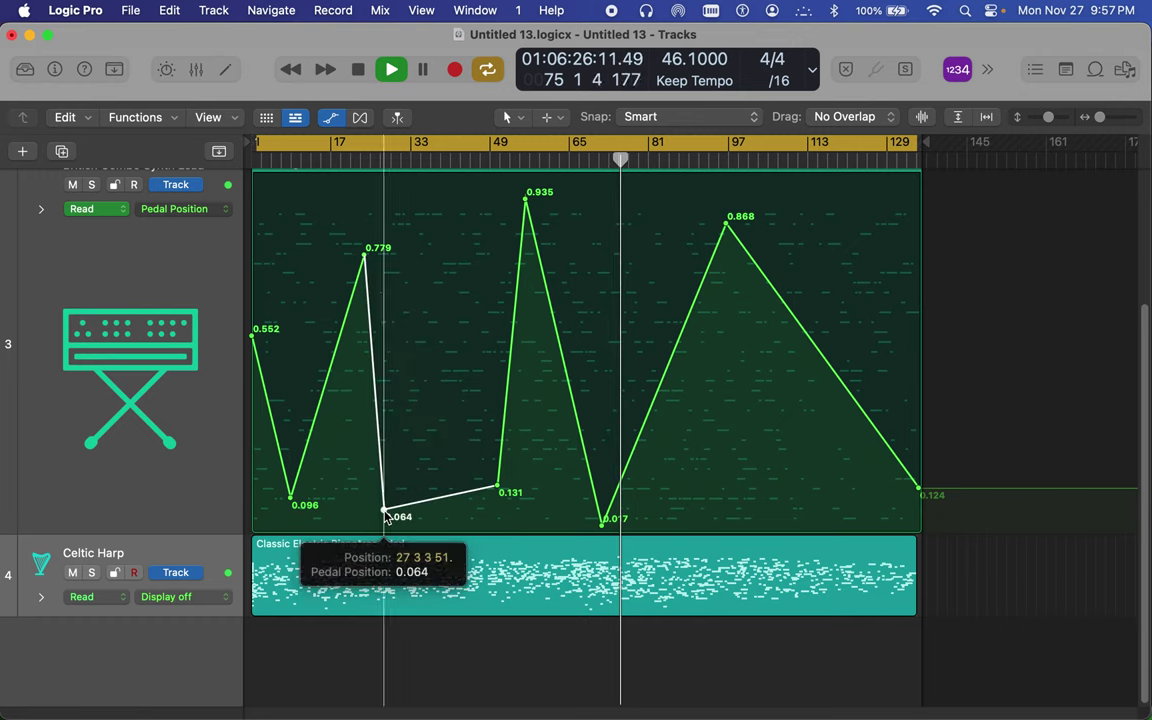
click(437, 190)
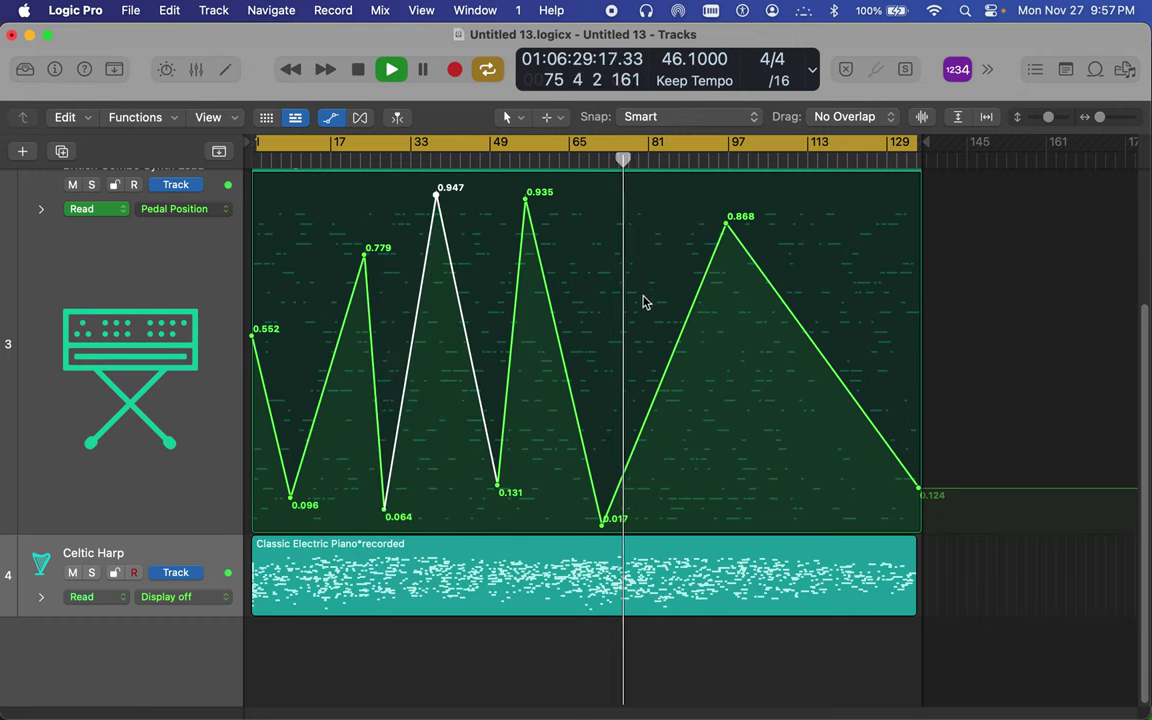
Add Pedal Position automation points of about 0.977 near bar 80, 0.042 near bar 90, 0.064 near bar 106 and 0.980 near bar 114
click(698, 519)
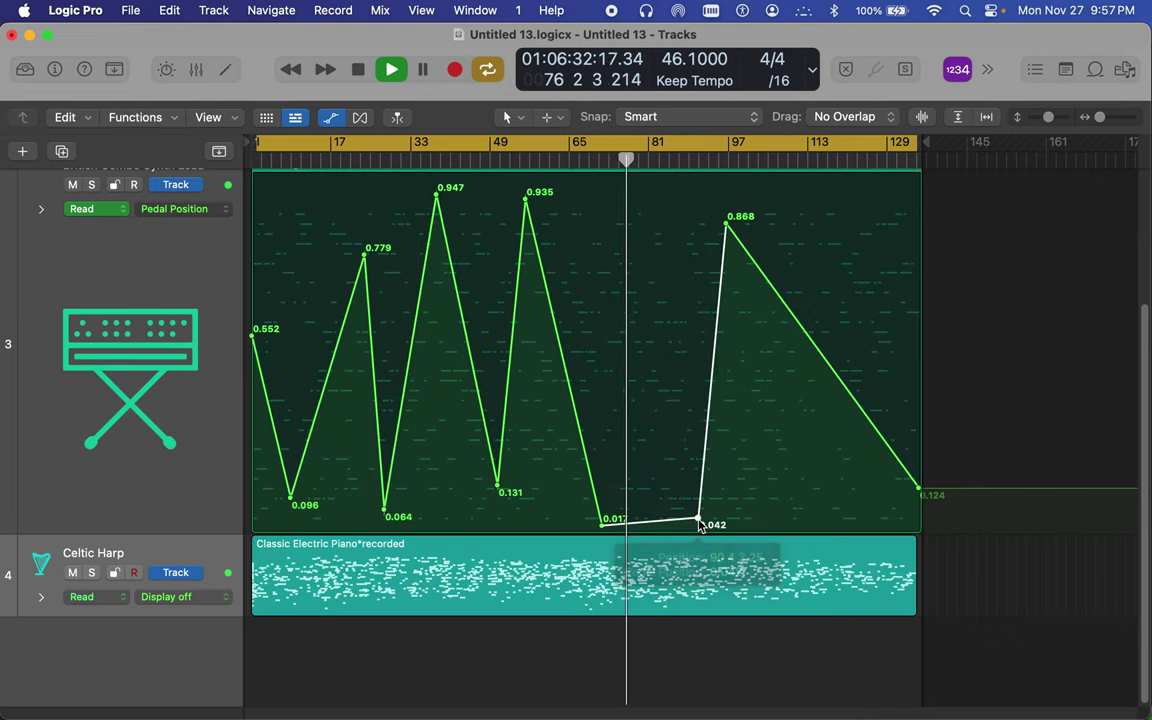
click(642, 185)
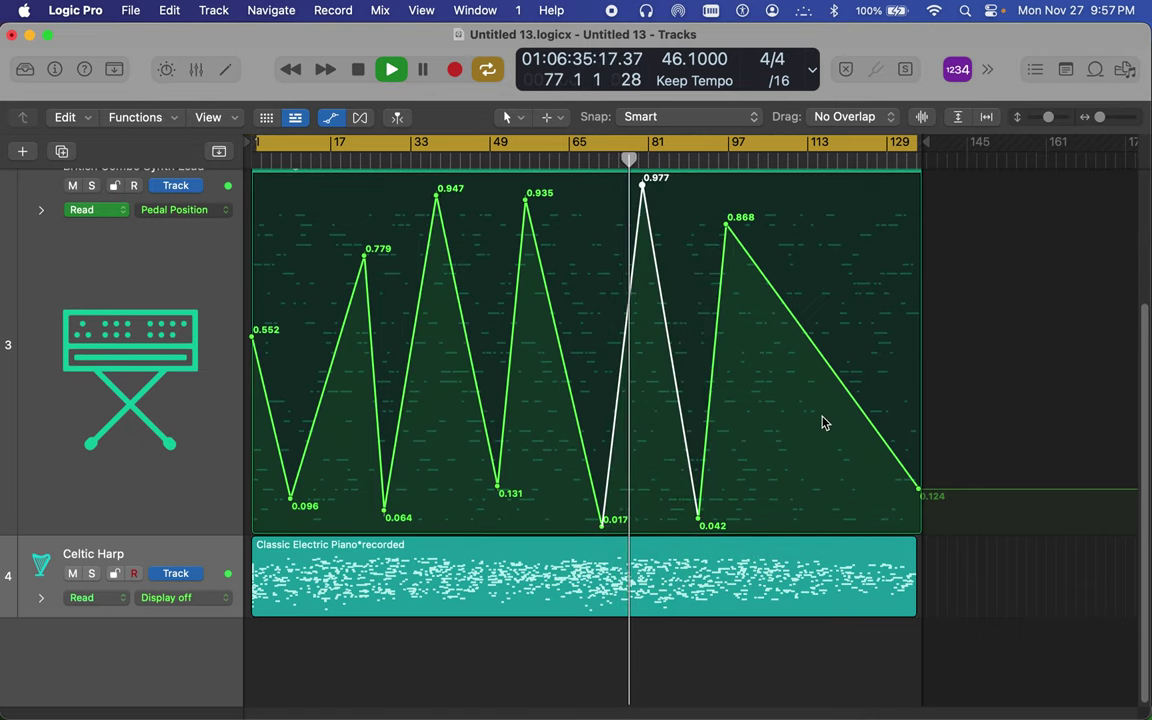
click(773, 516)
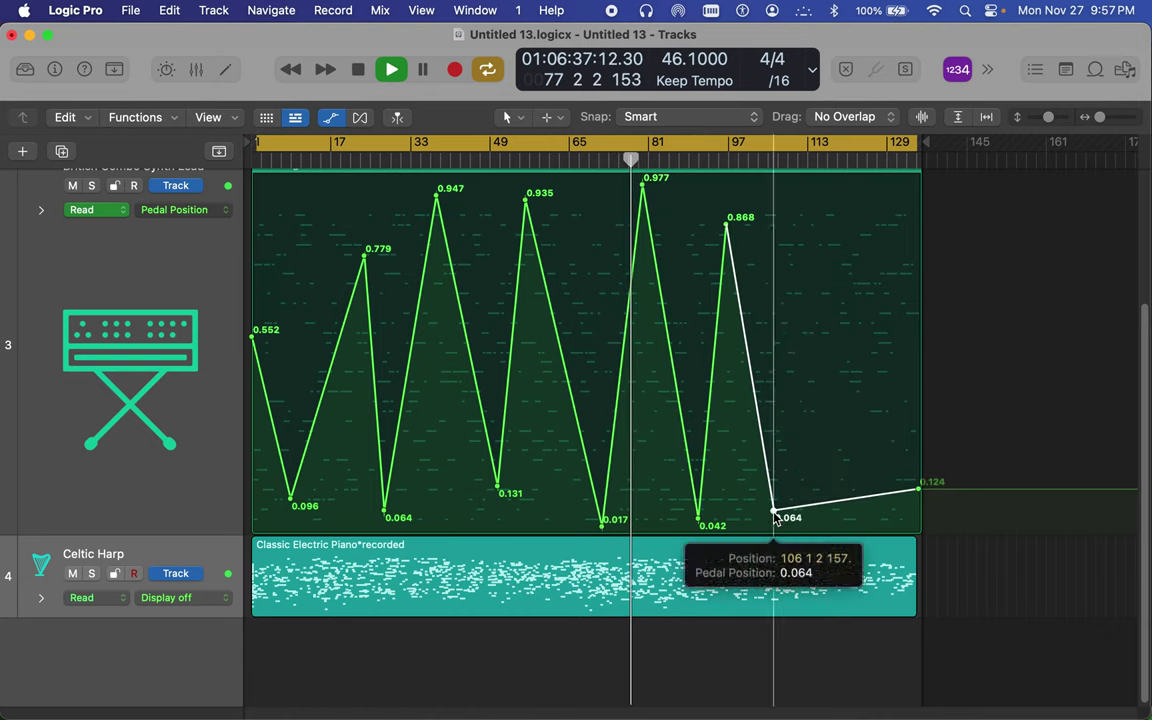
click(817, 188)
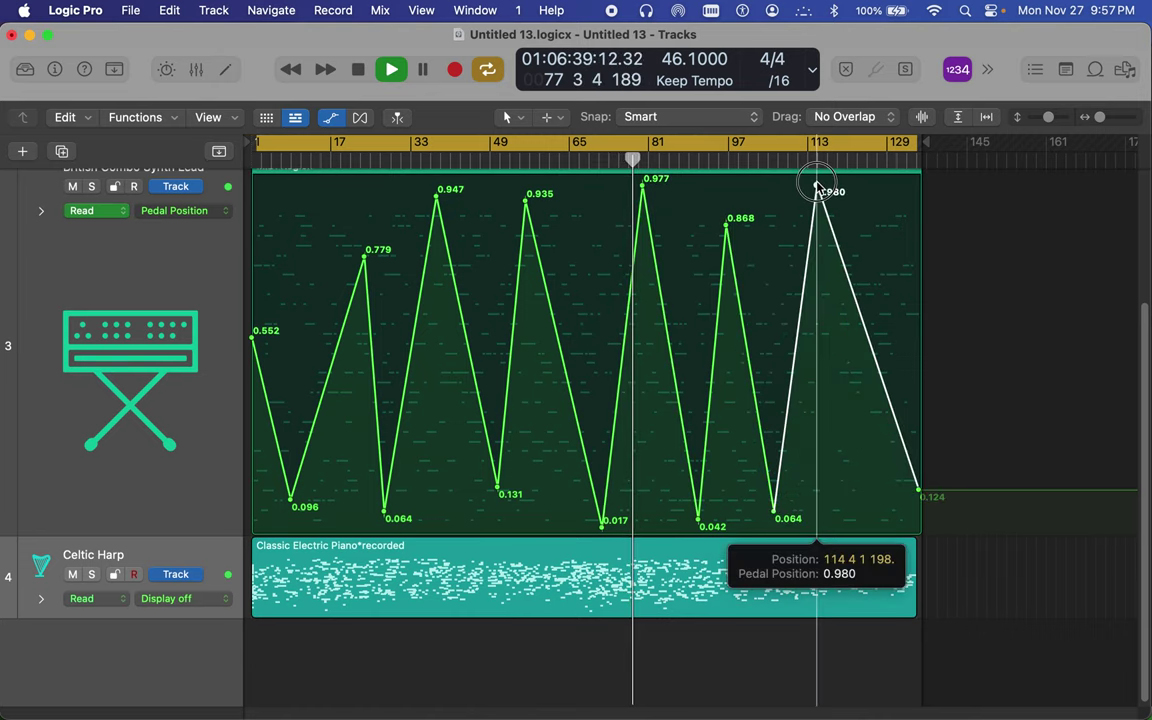
Lower the Pedal Position point at the region's end to 0.000 and raise the starting point to about 0.755
drag(918, 476, 902, 560)
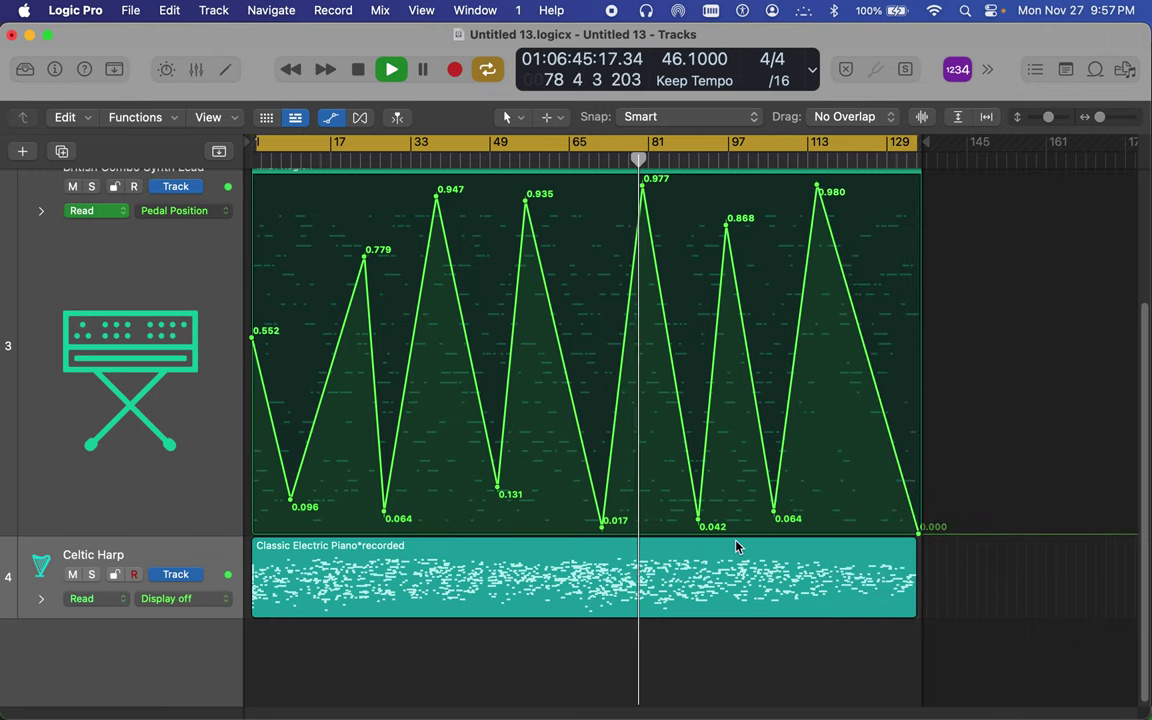
scroll(404, 360, up, 5)
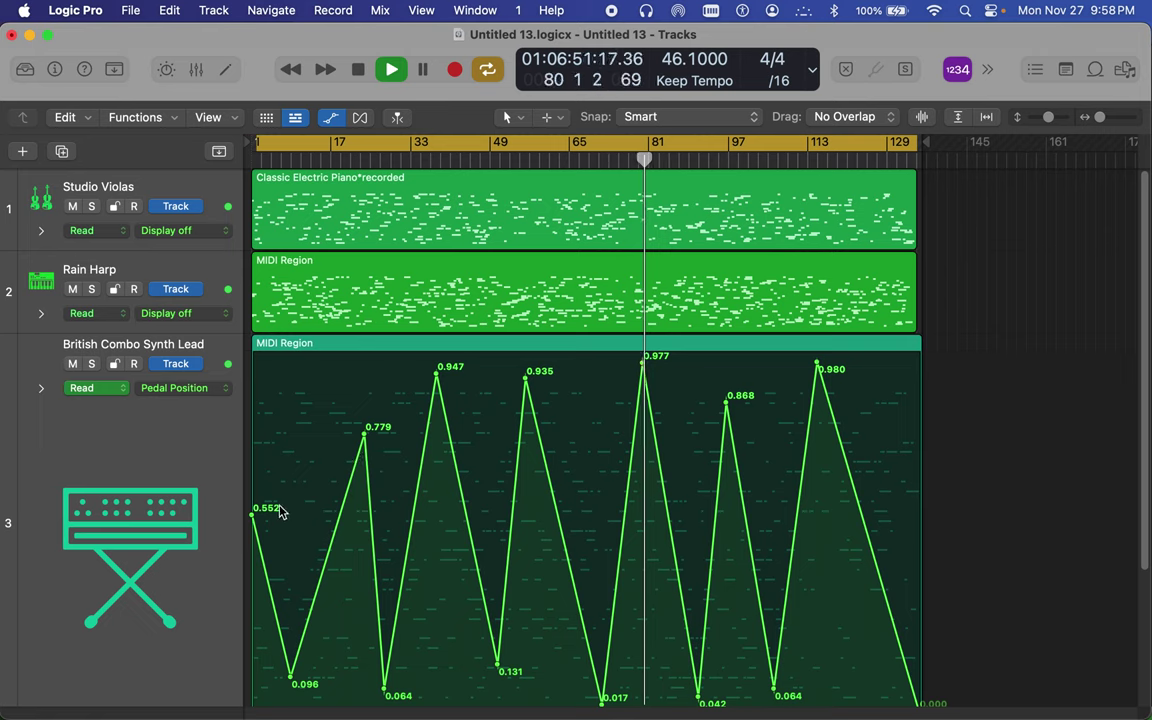
drag(256, 515, 253, 437)
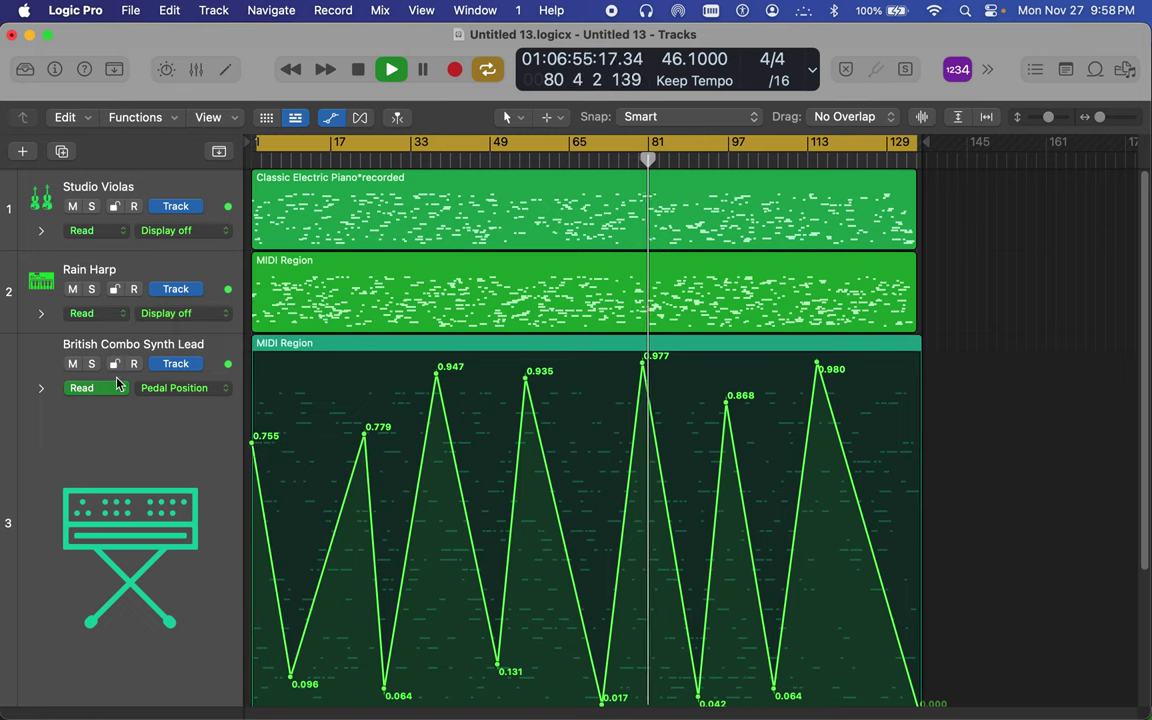
Solo the British Combo Synth Lead track and display the Pedalboard's Wham Mix as its automation parameter
click(90, 364)
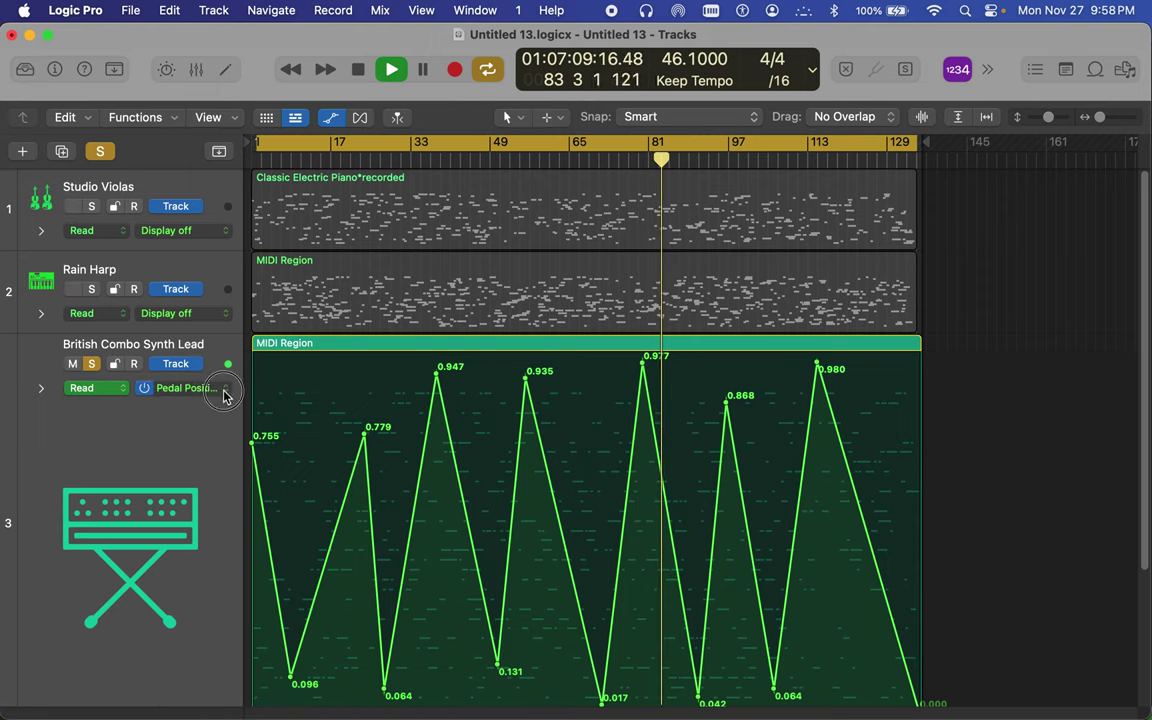
click(224, 390)
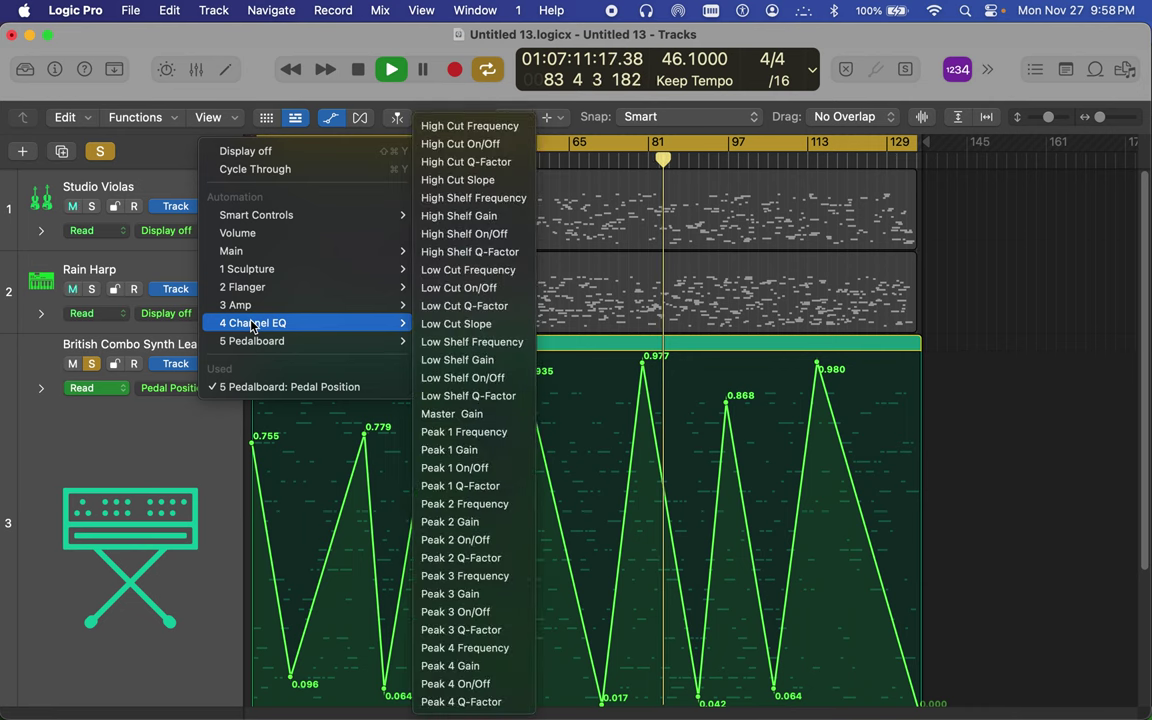
mouse_move(254, 341)
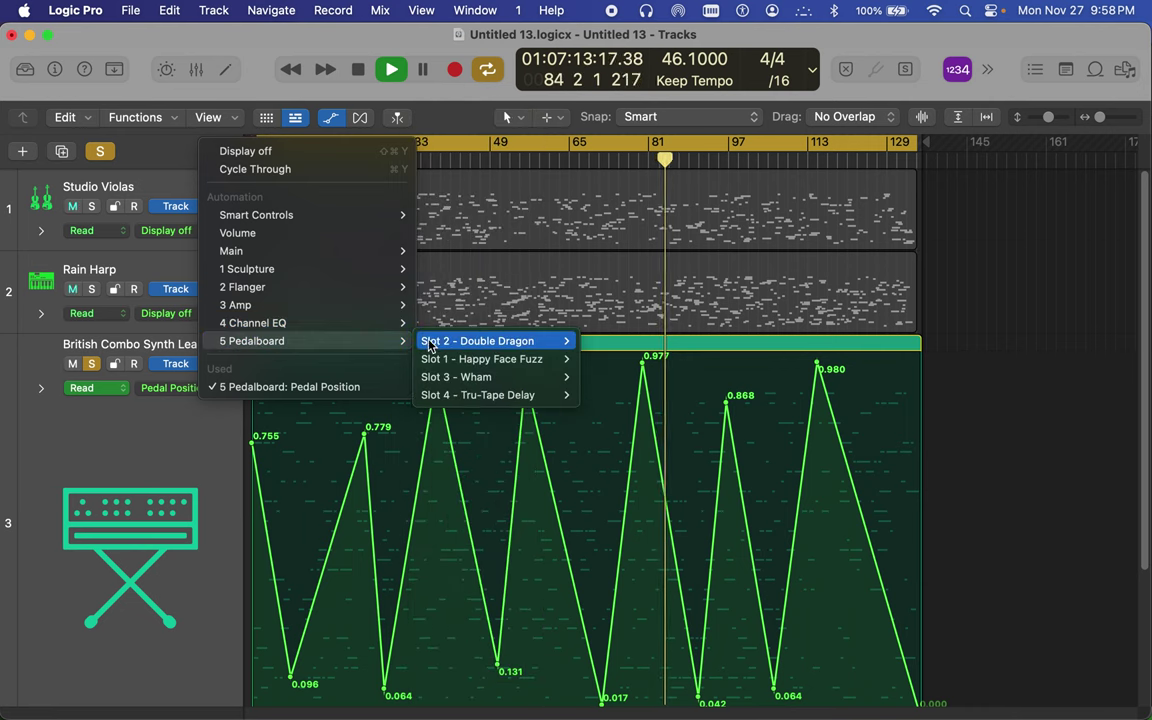
mouse_move(449, 343)
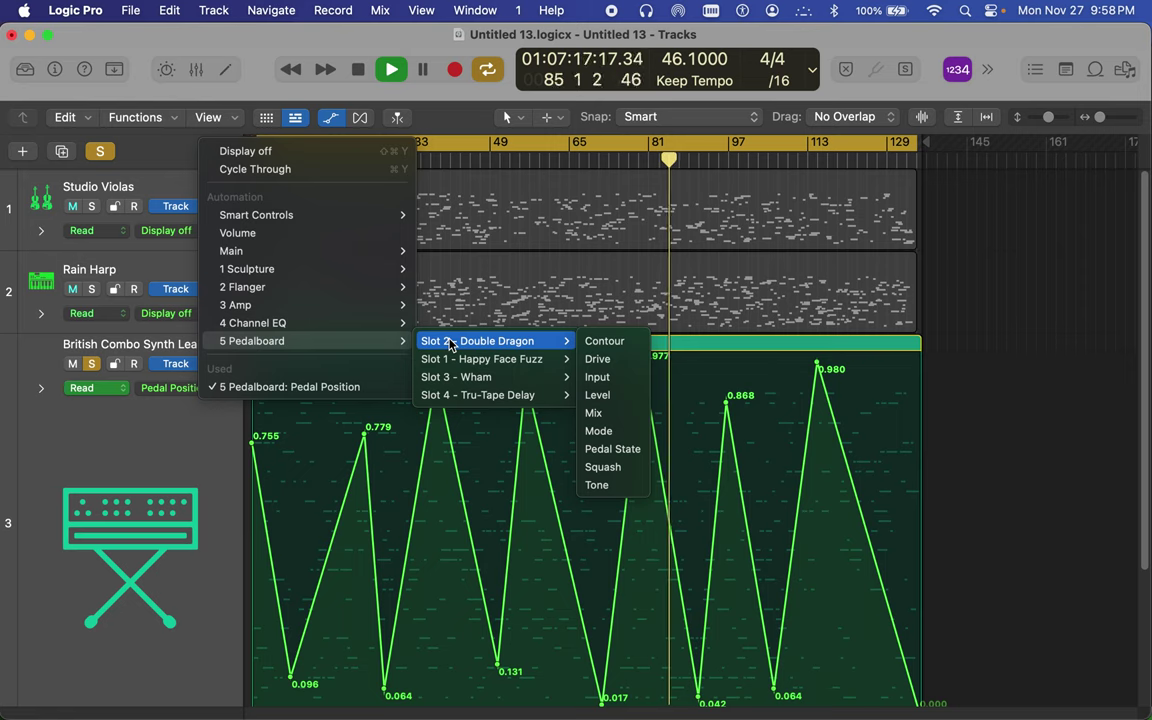
mouse_move(475, 378)
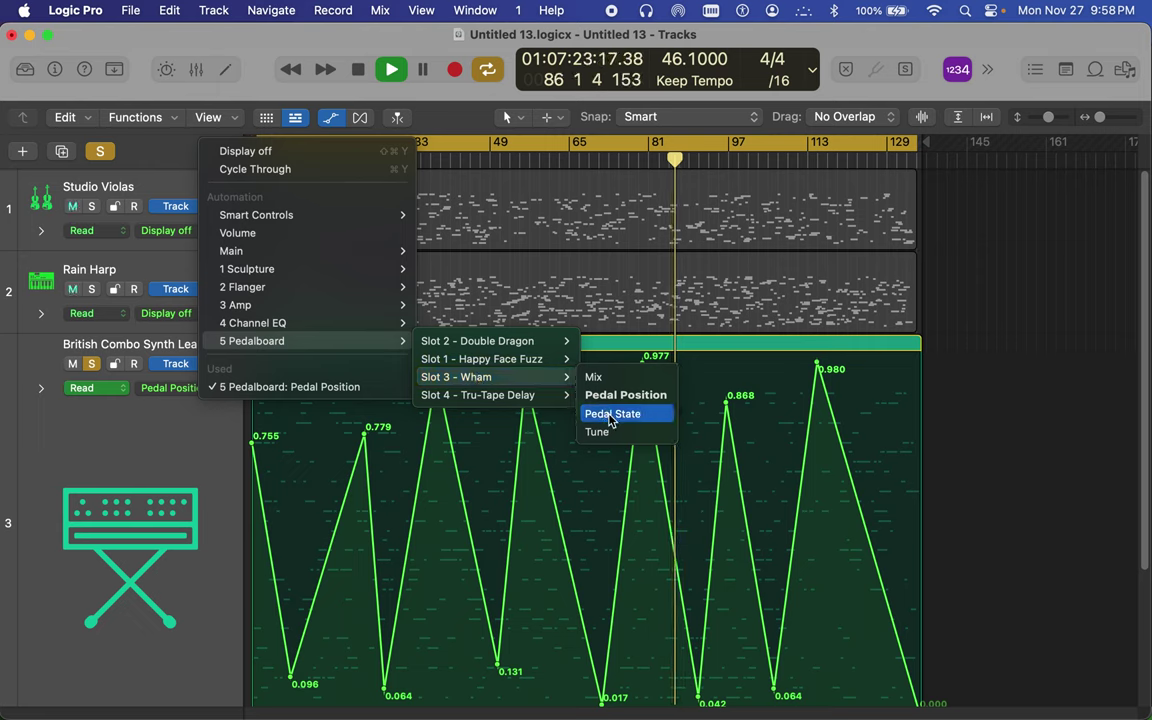
click(603, 378)
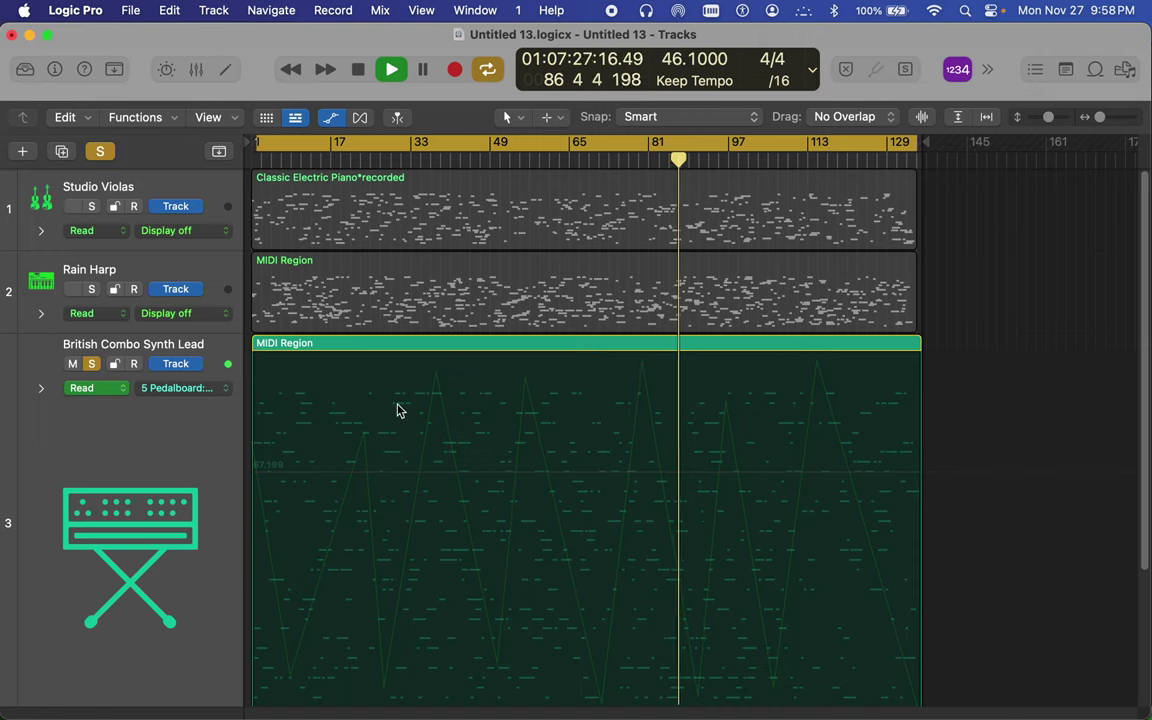
Shape the start of the Wham Mix automation to hold about 63 until bar 4 and rise to 91.5 near bar 15
click(322, 408)
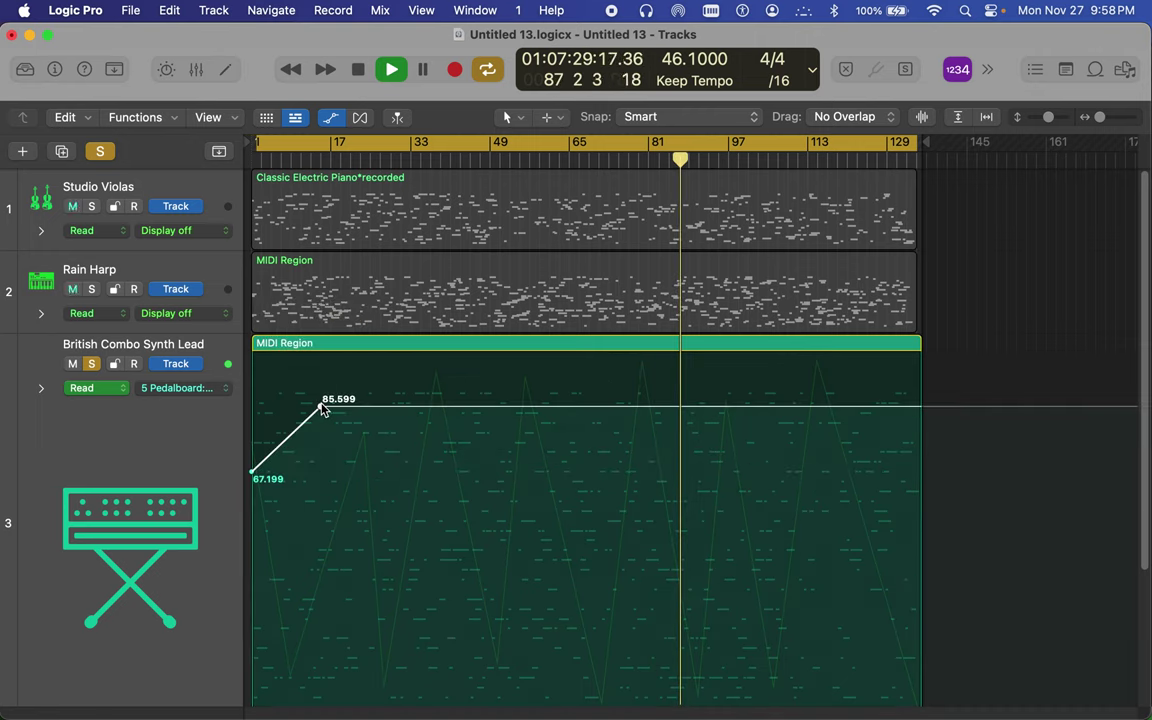
drag(322, 408, 321, 378)
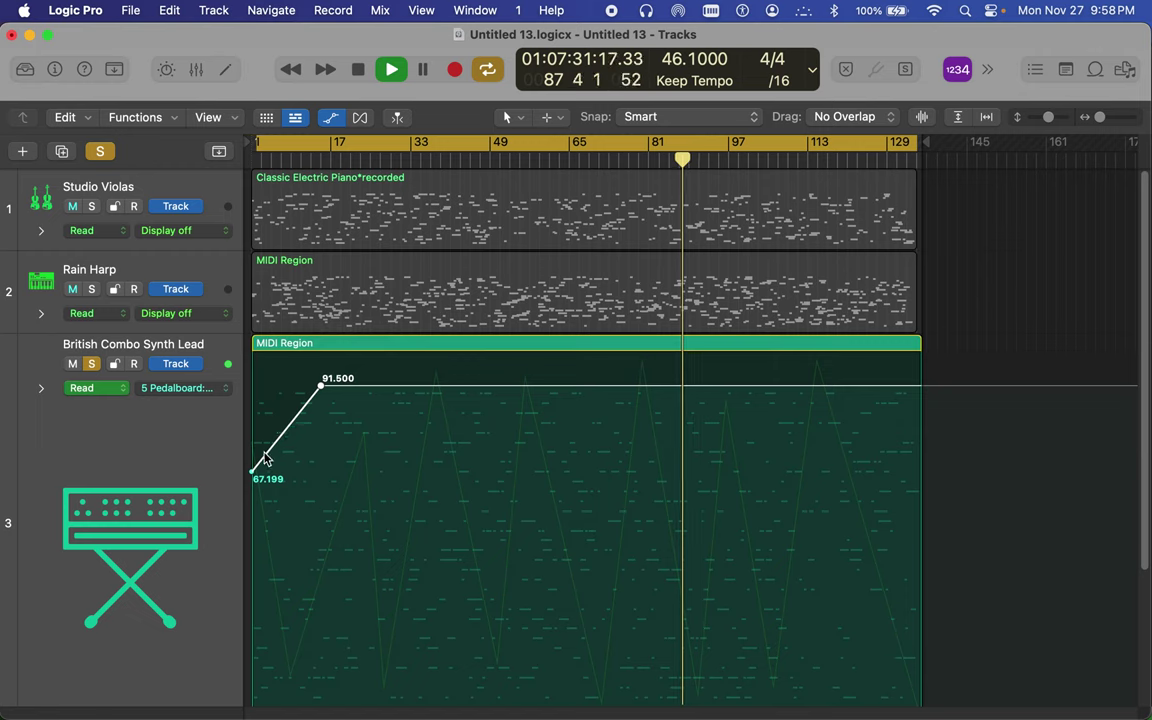
mouse_move(254, 476)
mouse_down()
mouse_move(254, 360)
mouse_move(252, 487)
mouse_up()
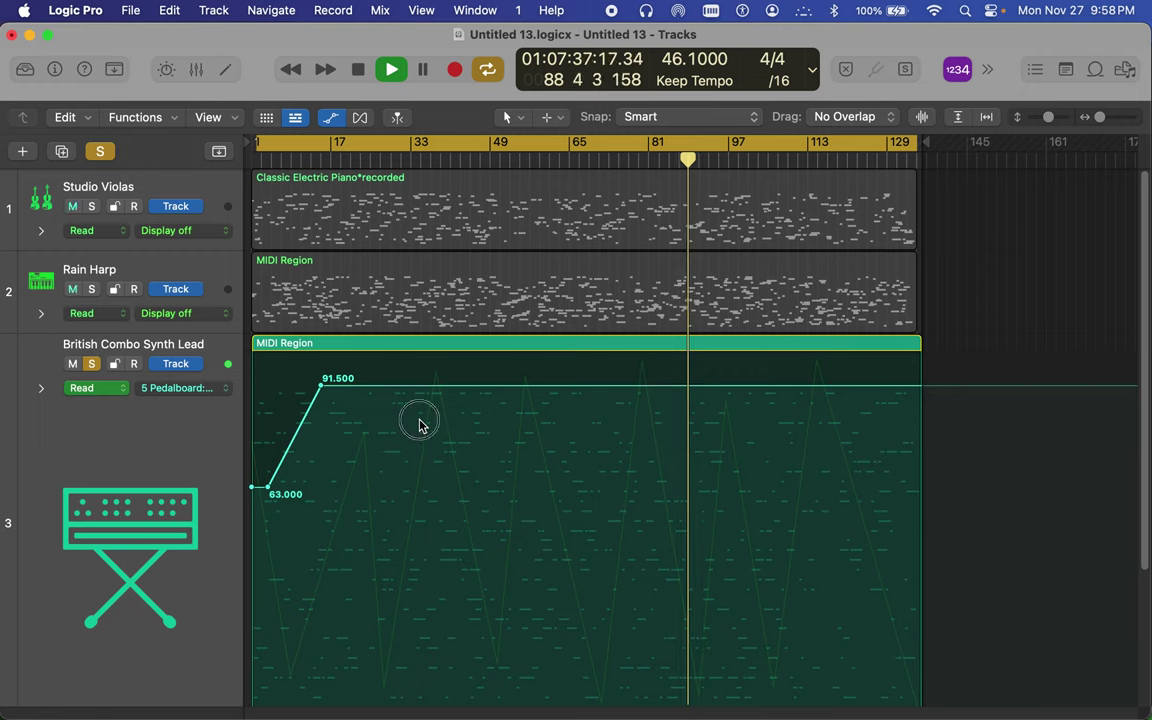
Add Wham Mix automation points of about 81.1 near bar 34, 90.5 near bar 69 and 72.4 at the region's end
click(419, 424)
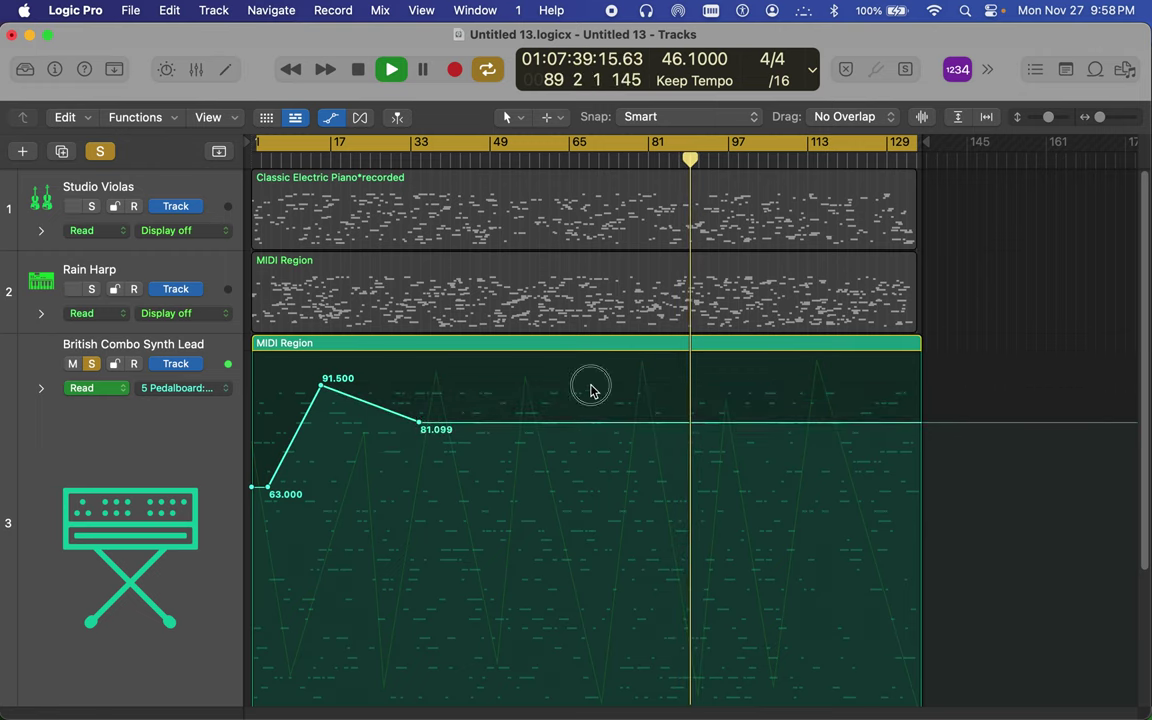
click(591, 388)
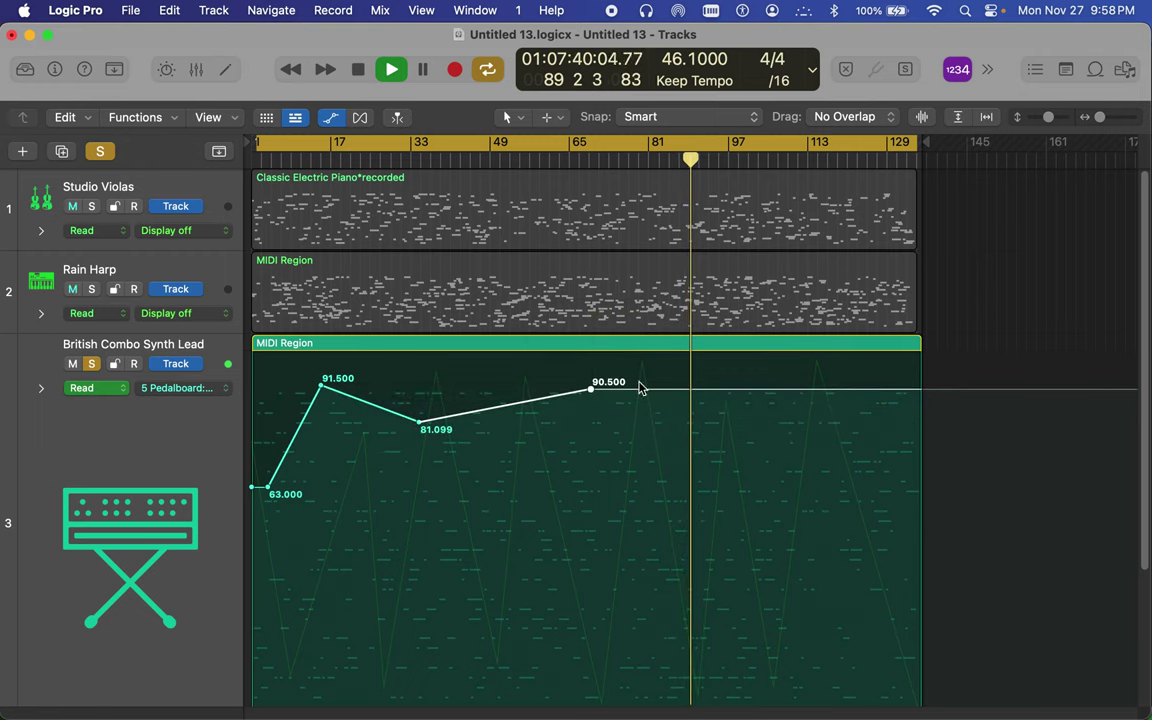
click(910, 455)
drag(912, 456, 926, 467)
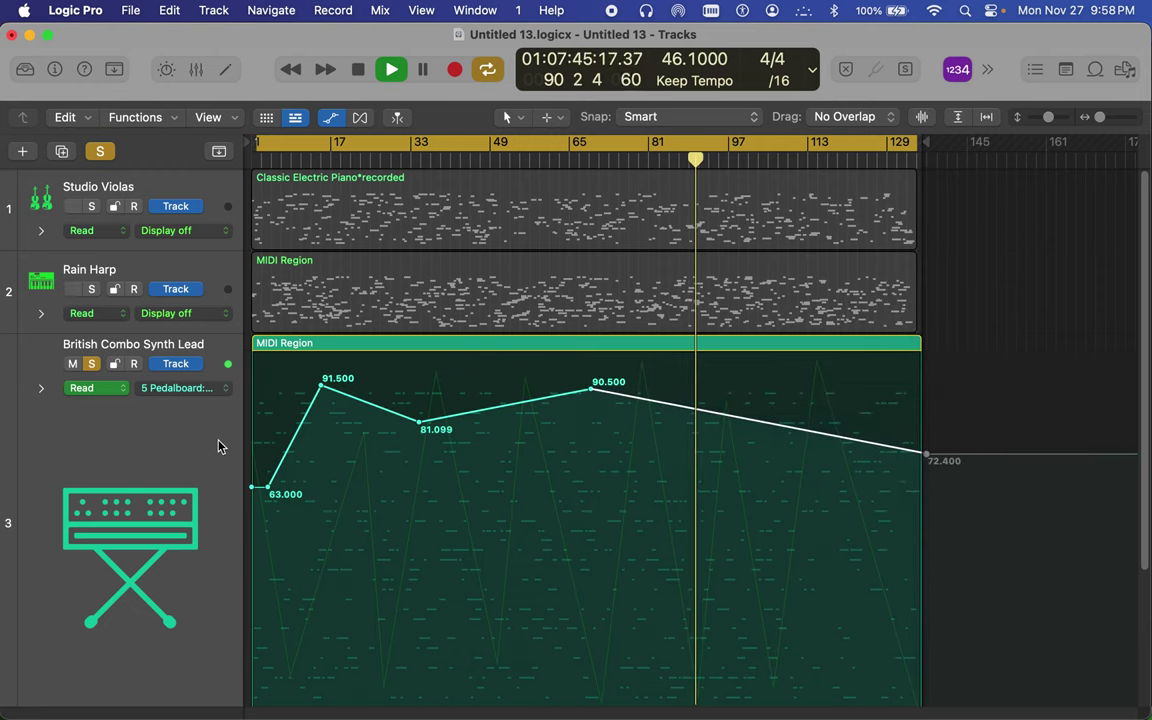
Display the Flanger's Mix as the automation parameter on the British Combo Synth Lead track
mouse_move(138, 395)
click(180, 389)
click(182, 390)
click(182, 389)
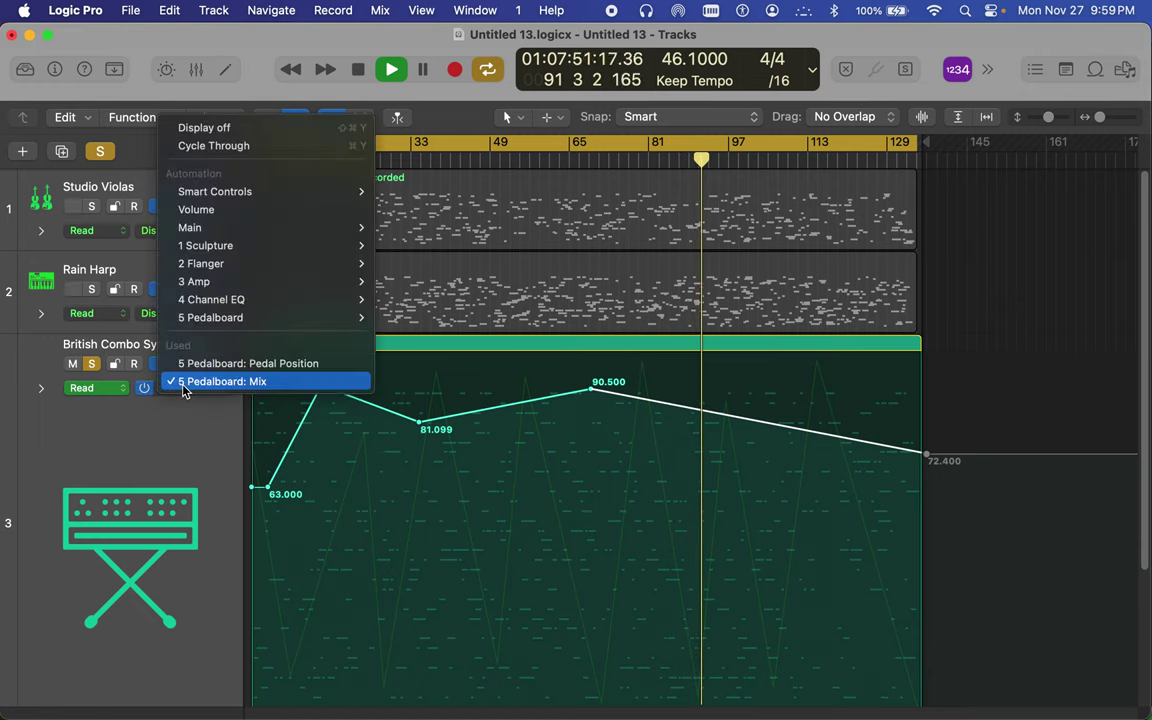
mouse_move(197, 286)
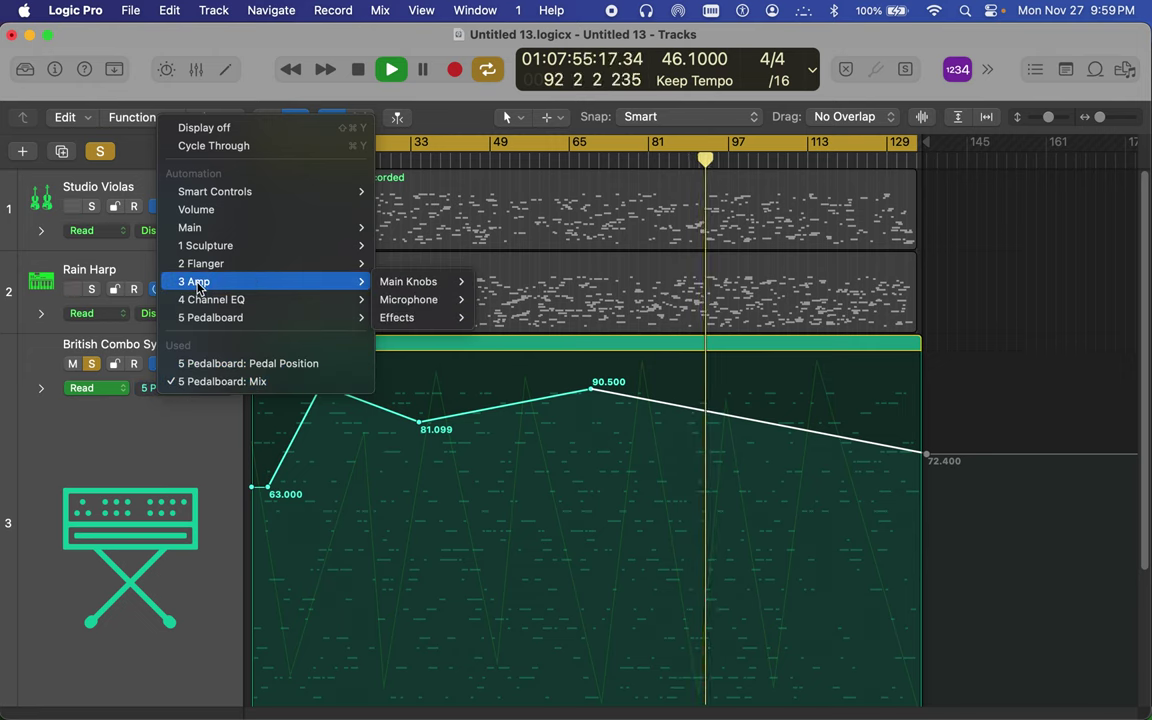
mouse_move(390, 320)
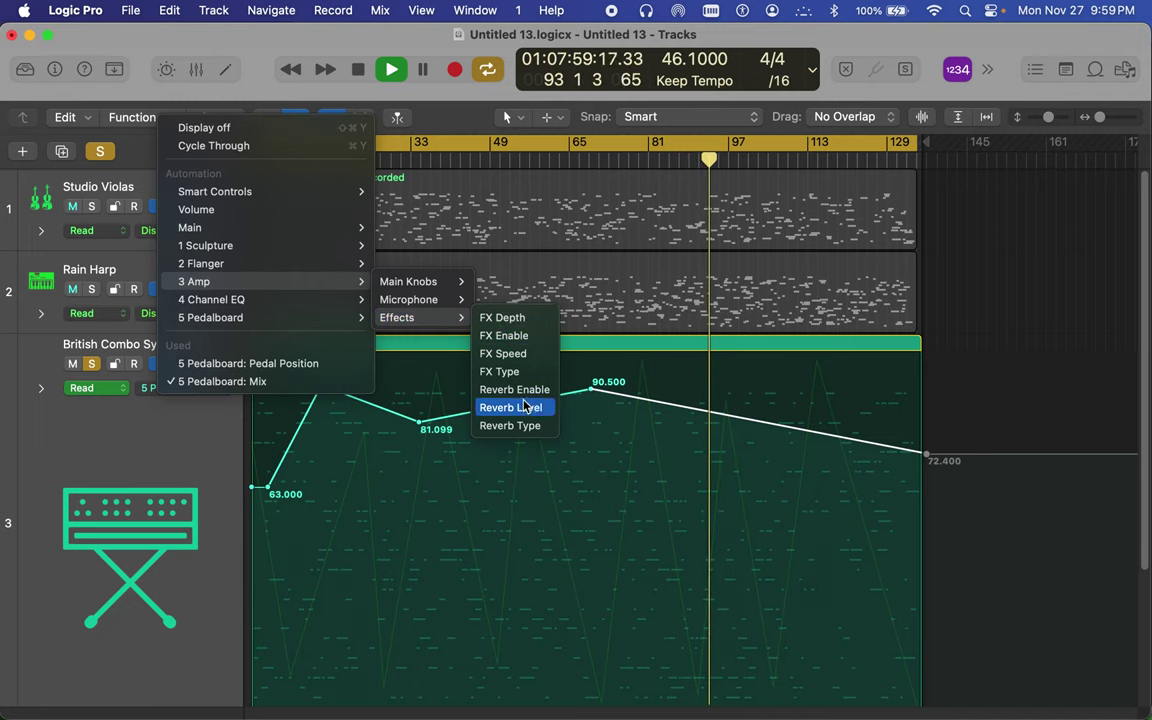
mouse_move(265, 266)
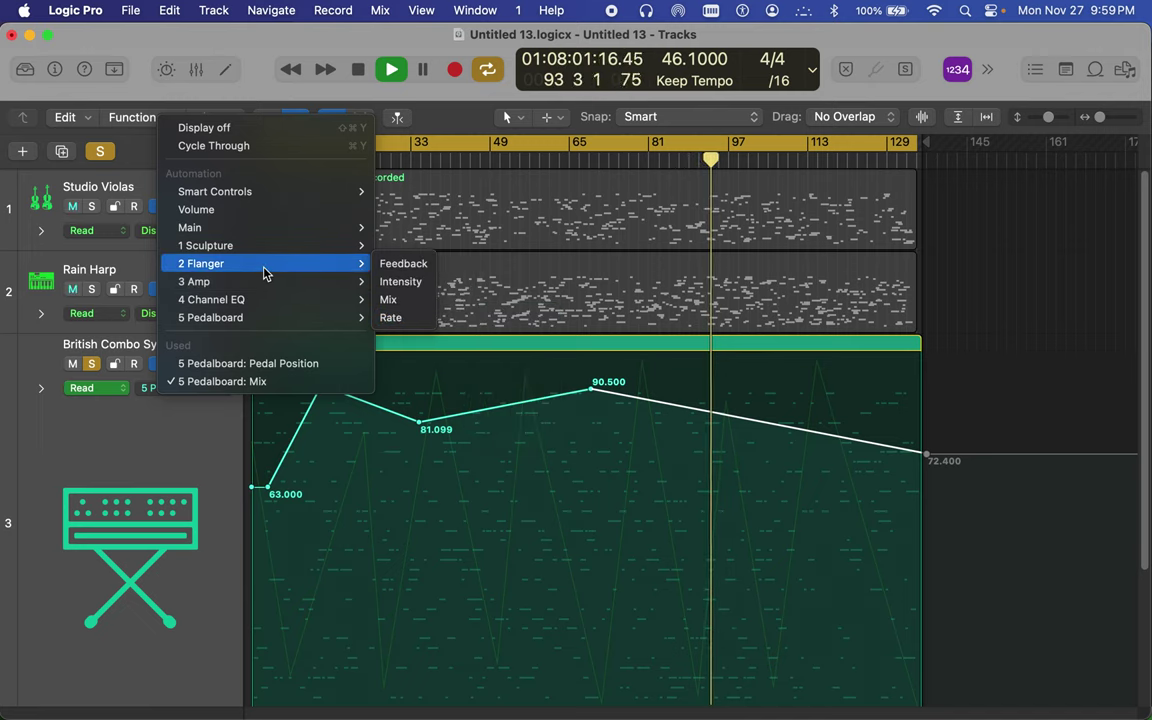
click(407, 299)
Automate the Flanger Mix with 80% at the start, 100% near bar 29, 87% near bar 73 and 100% at the region's end
click(391, 463)
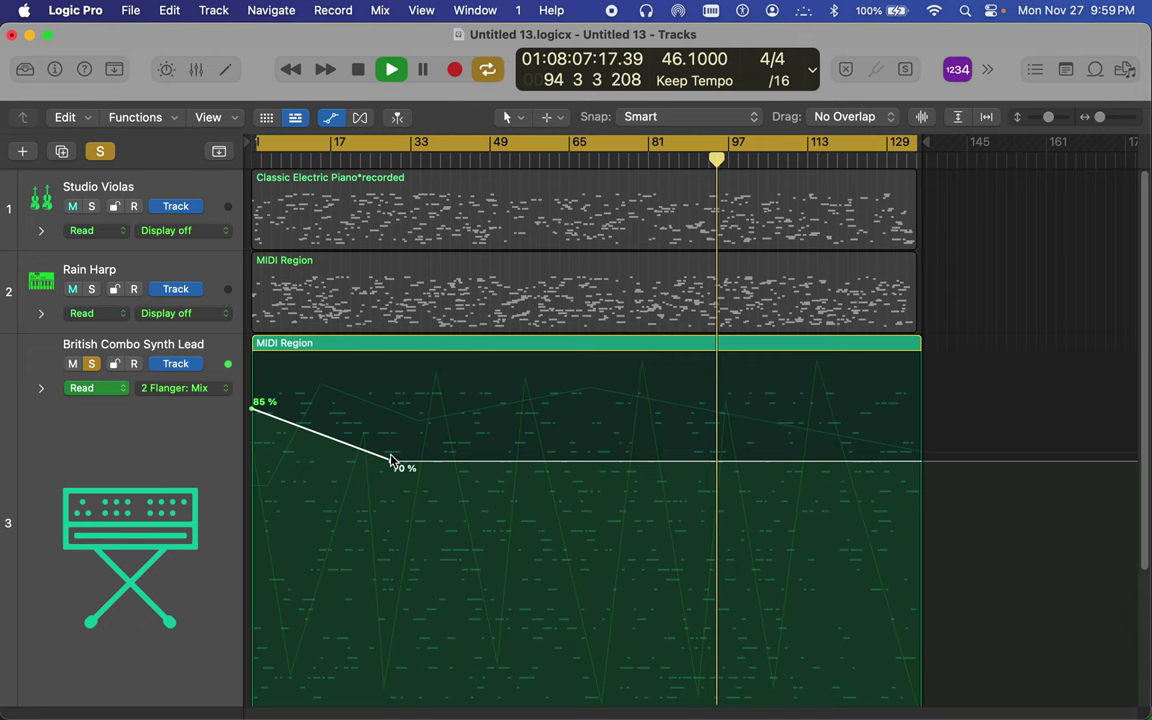
drag(393, 465, 388, 314)
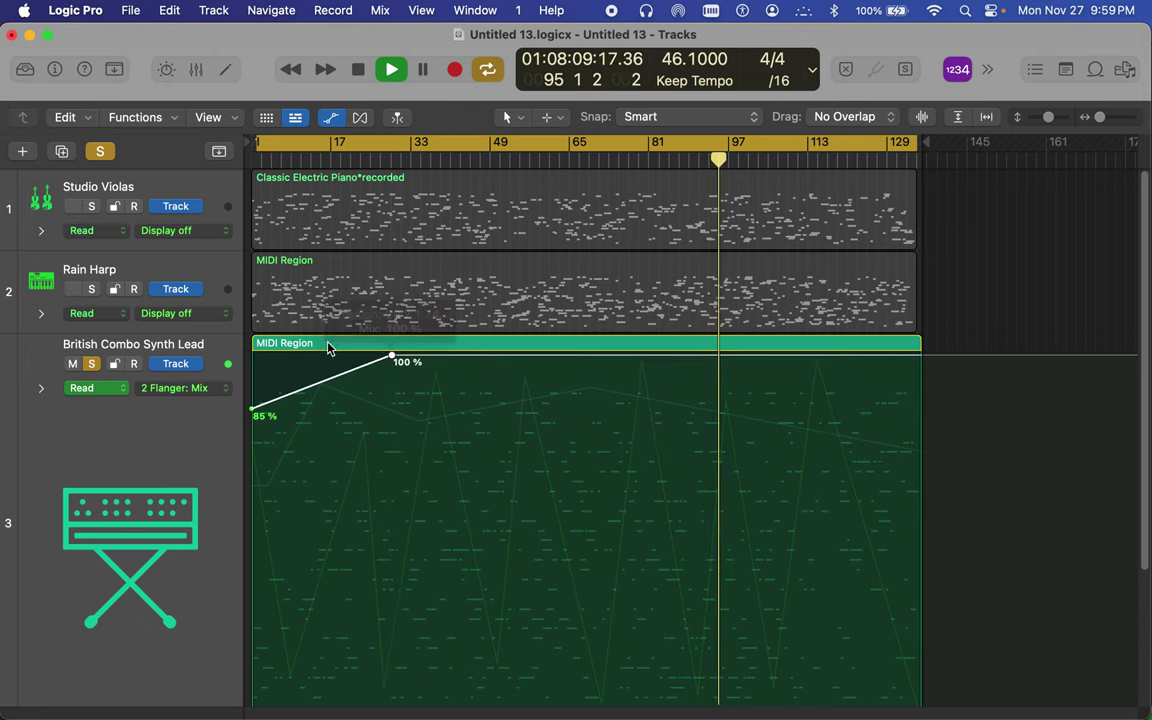
drag(254, 416, 254, 428)
click(608, 405)
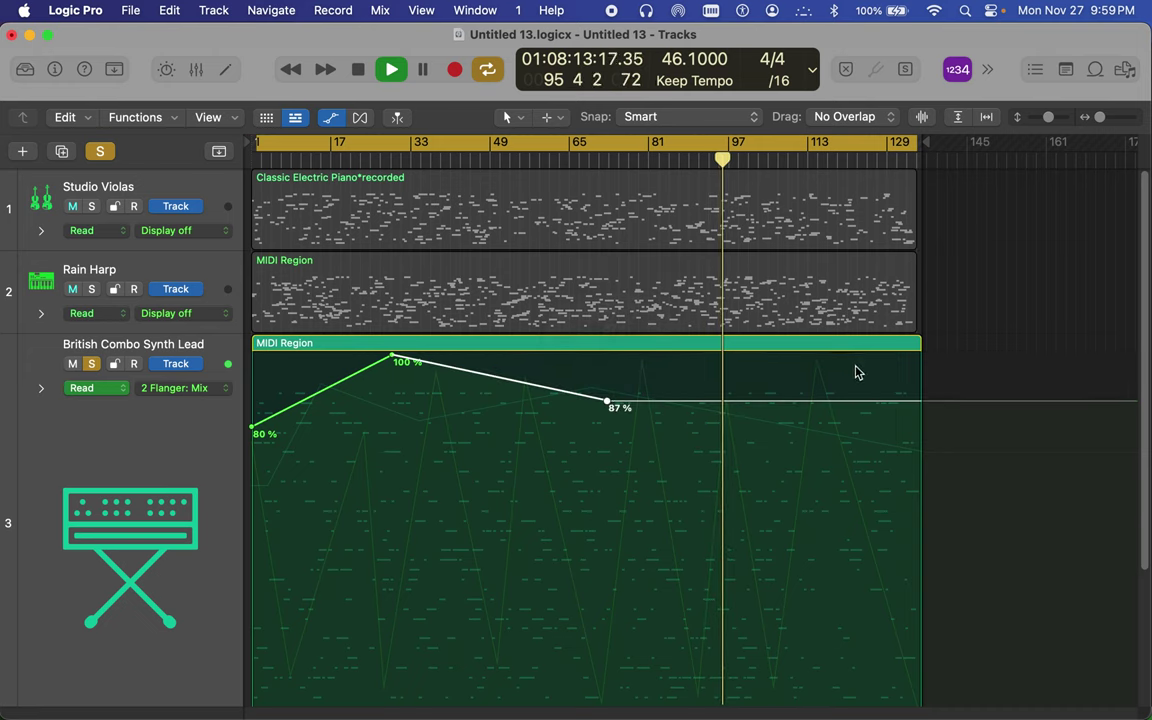
drag(898, 365, 920, 353)
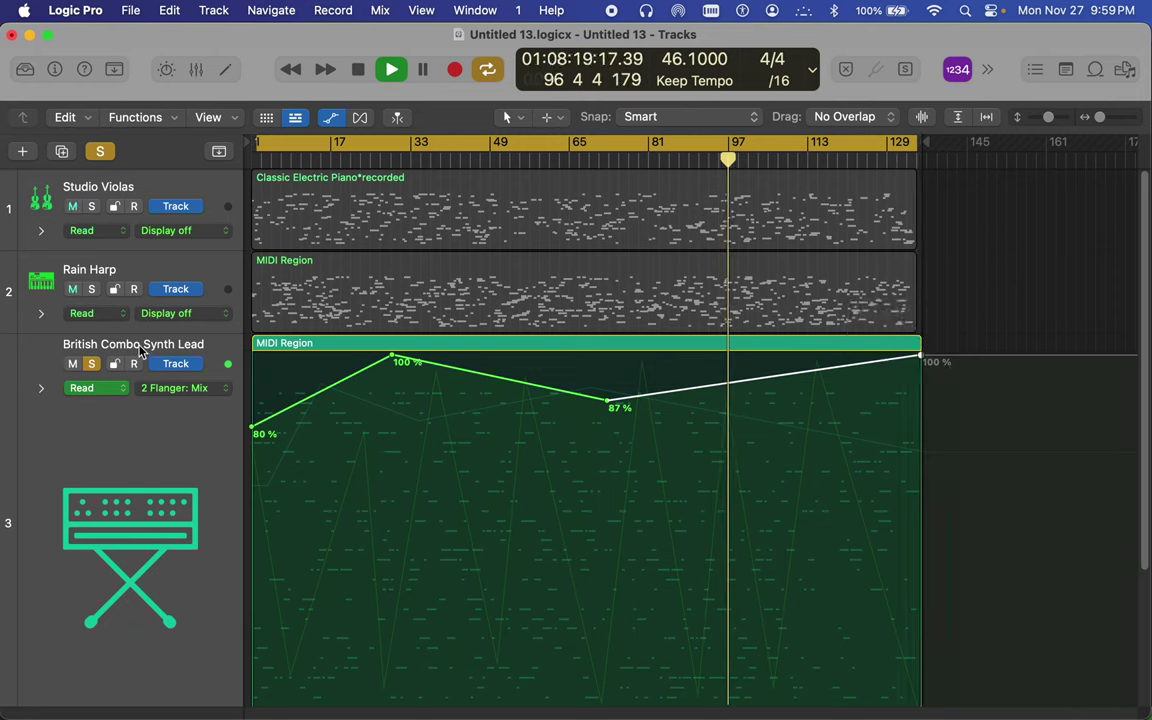
Look through the Sculpture automation parameters and display the Pedalboard's Mix on the British Combo Synth Lead track
click(172, 389)
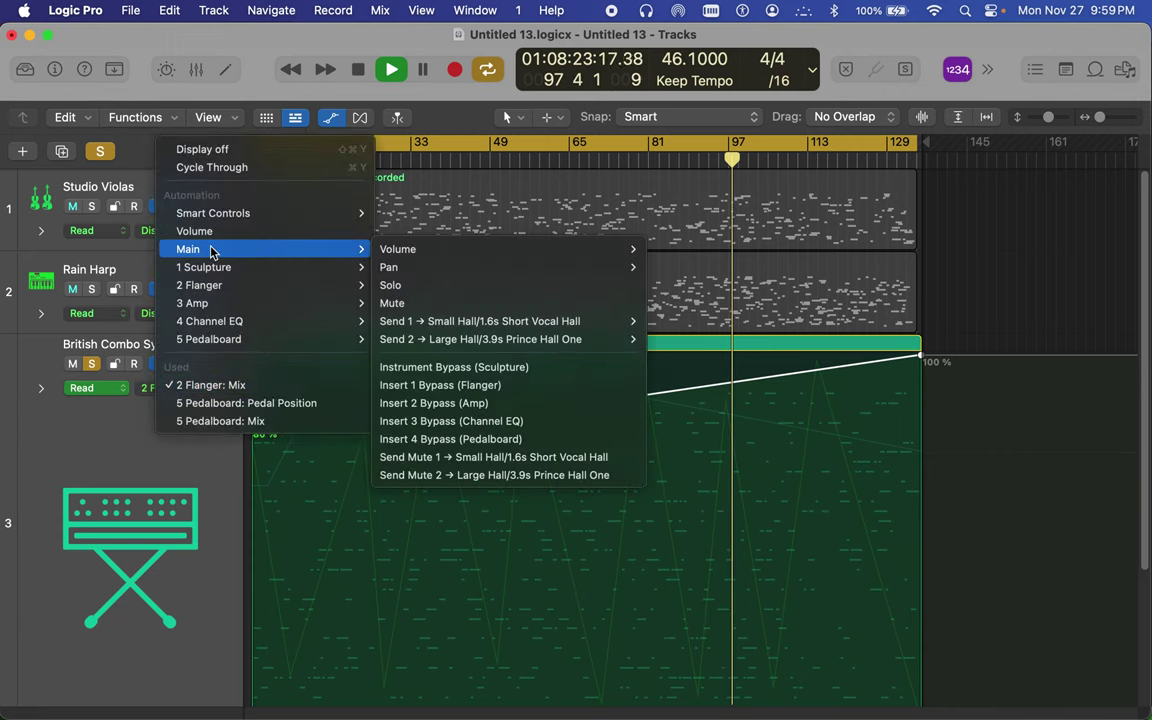
mouse_move(225, 214)
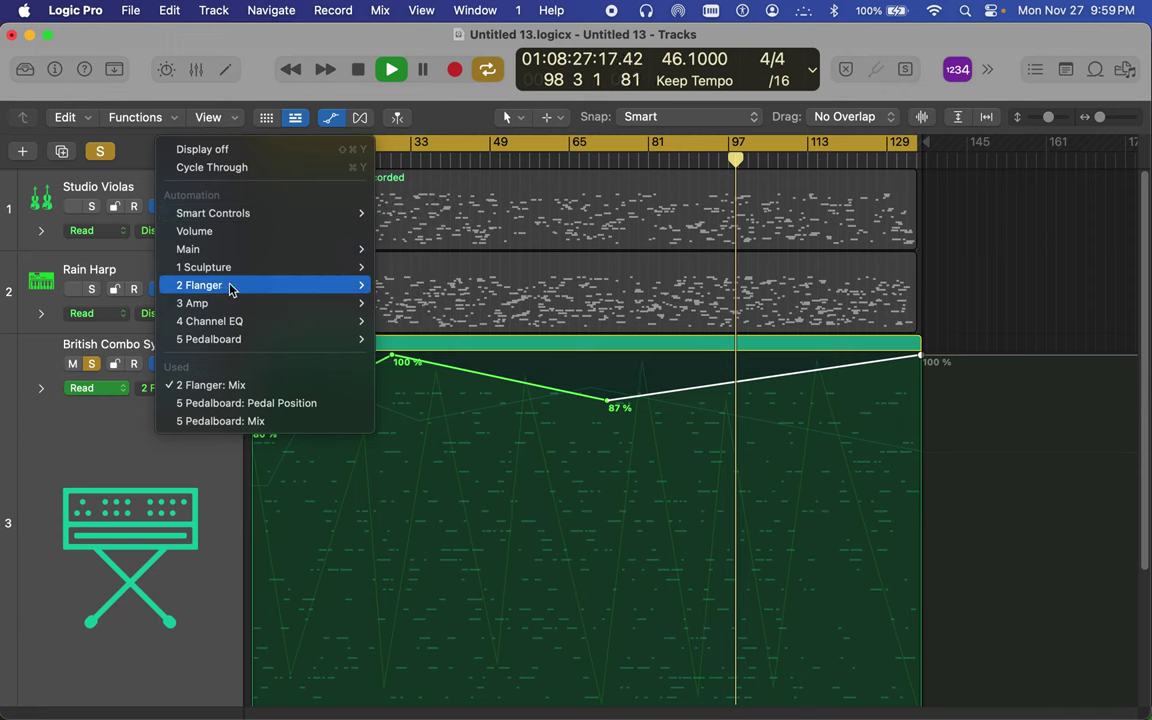
mouse_move(229, 272)
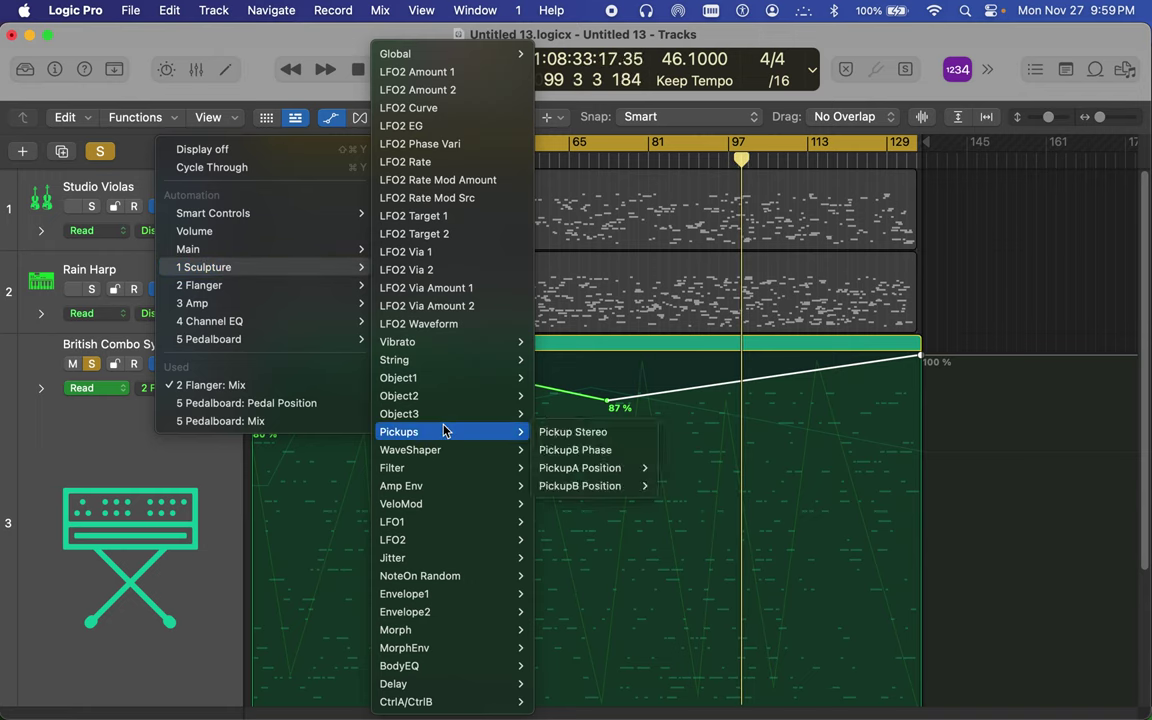
mouse_move(448, 514)
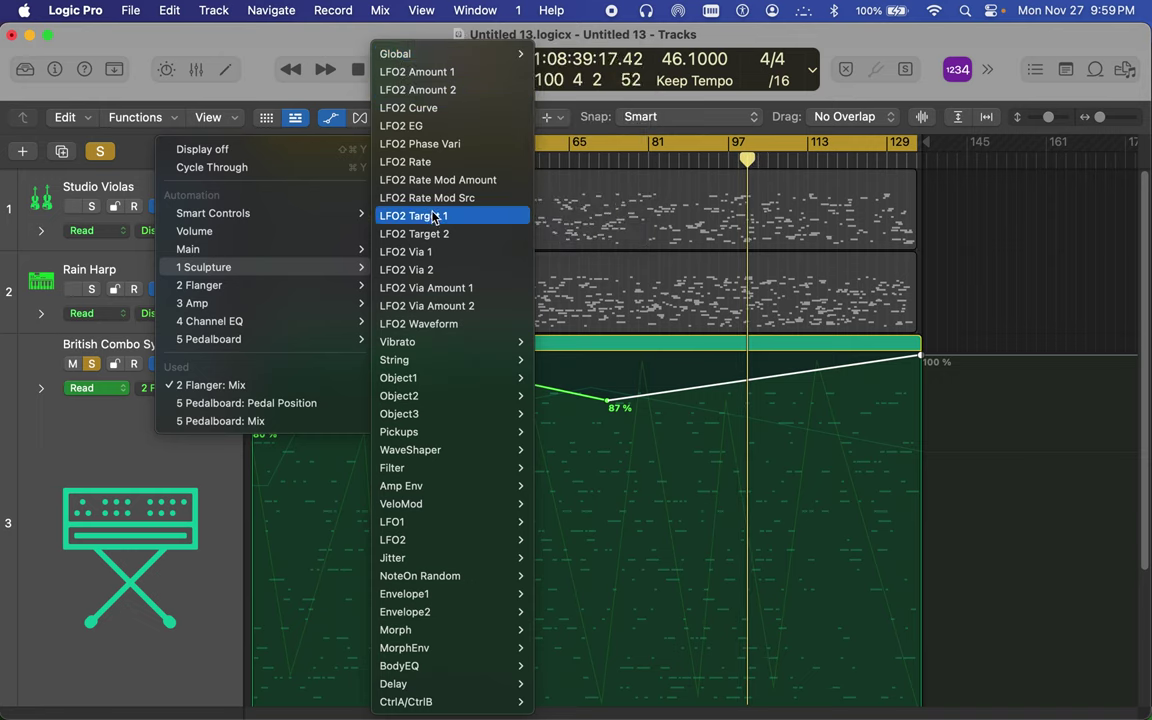
mouse_move(453, 345)
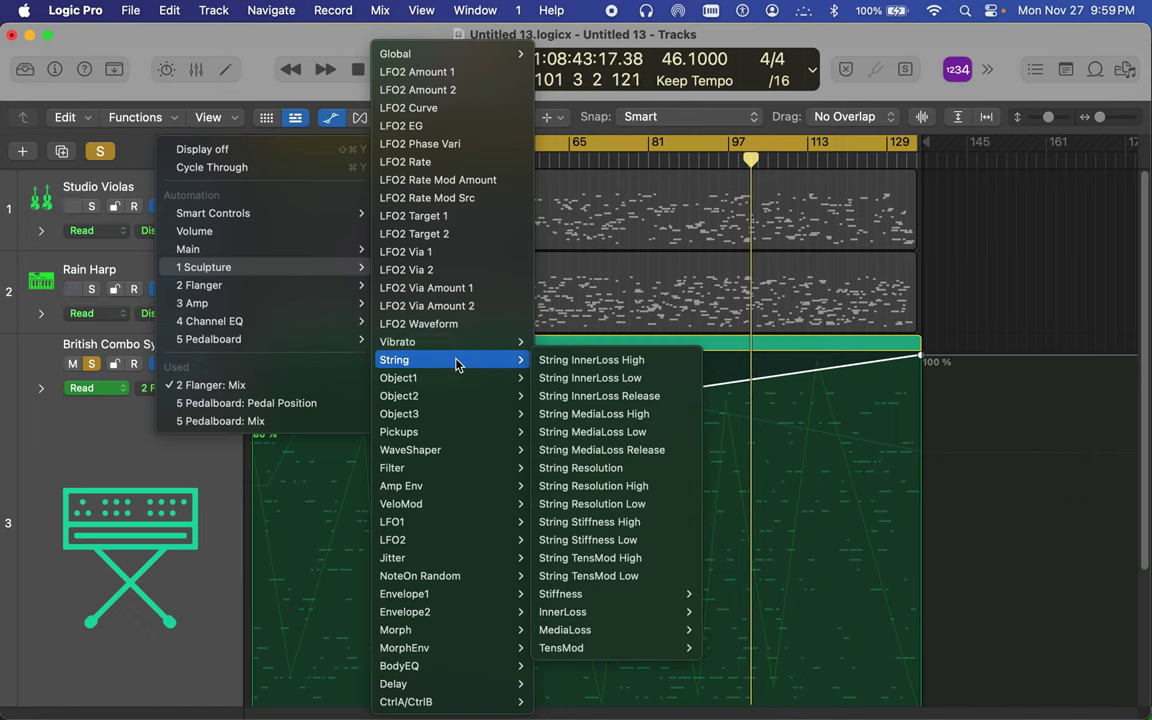
mouse_move(458, 387)
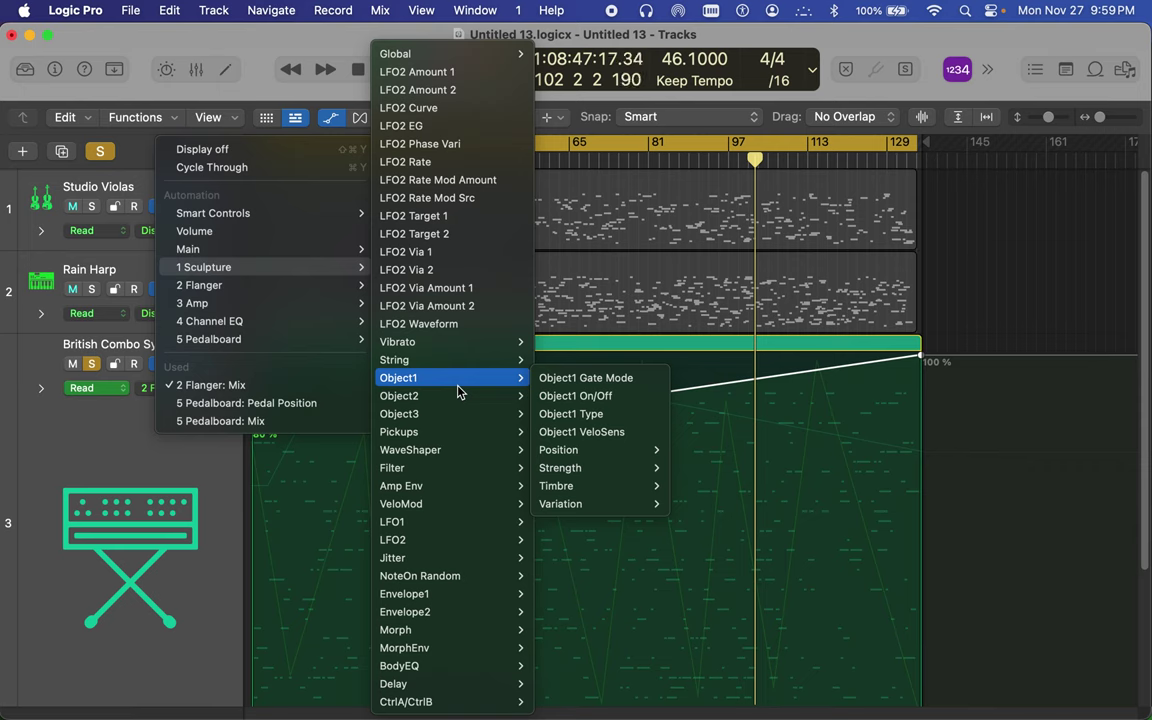
mouse_move(495, 396)
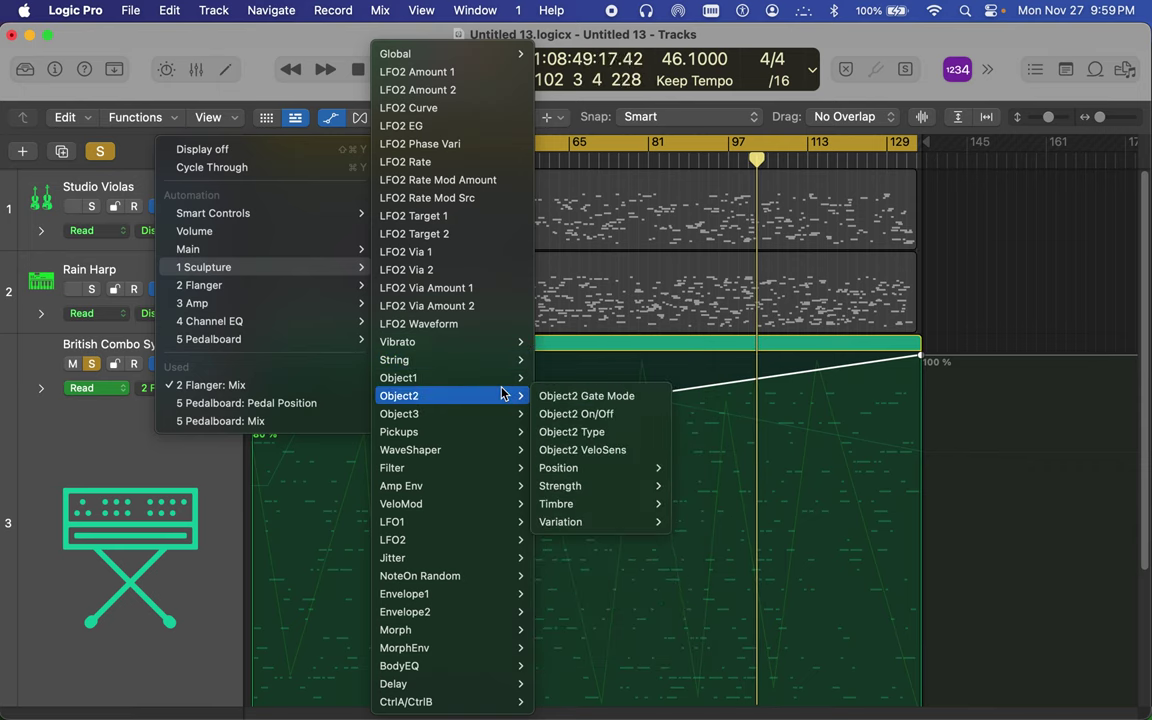
mouse_move(612, 510)
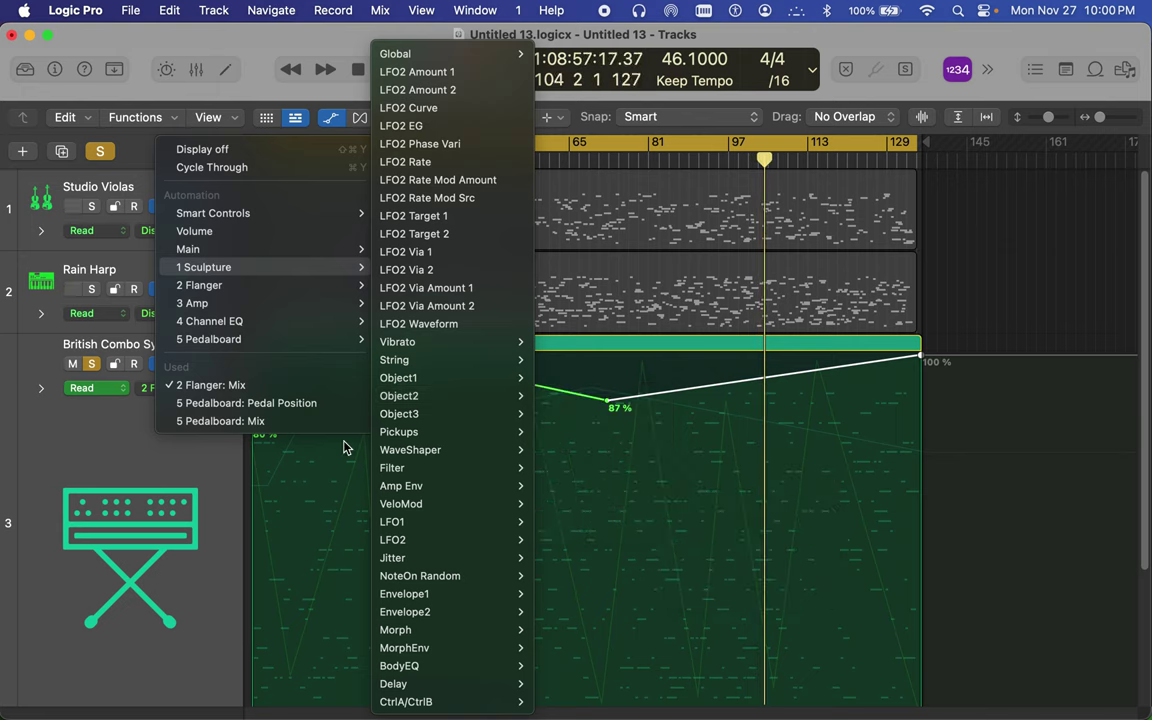
click(267, 424)
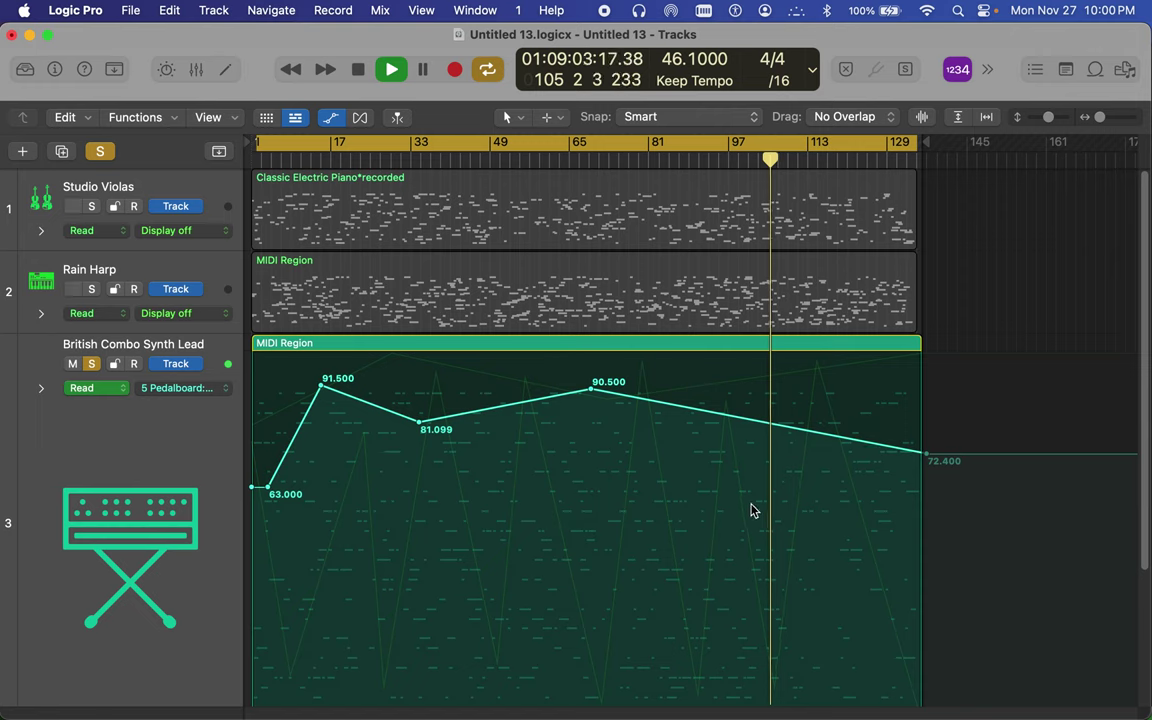
Add Pedalboard Mix automation points of about 77.9 near bar 86 and 96.5 near bar 117
click(696, 435)
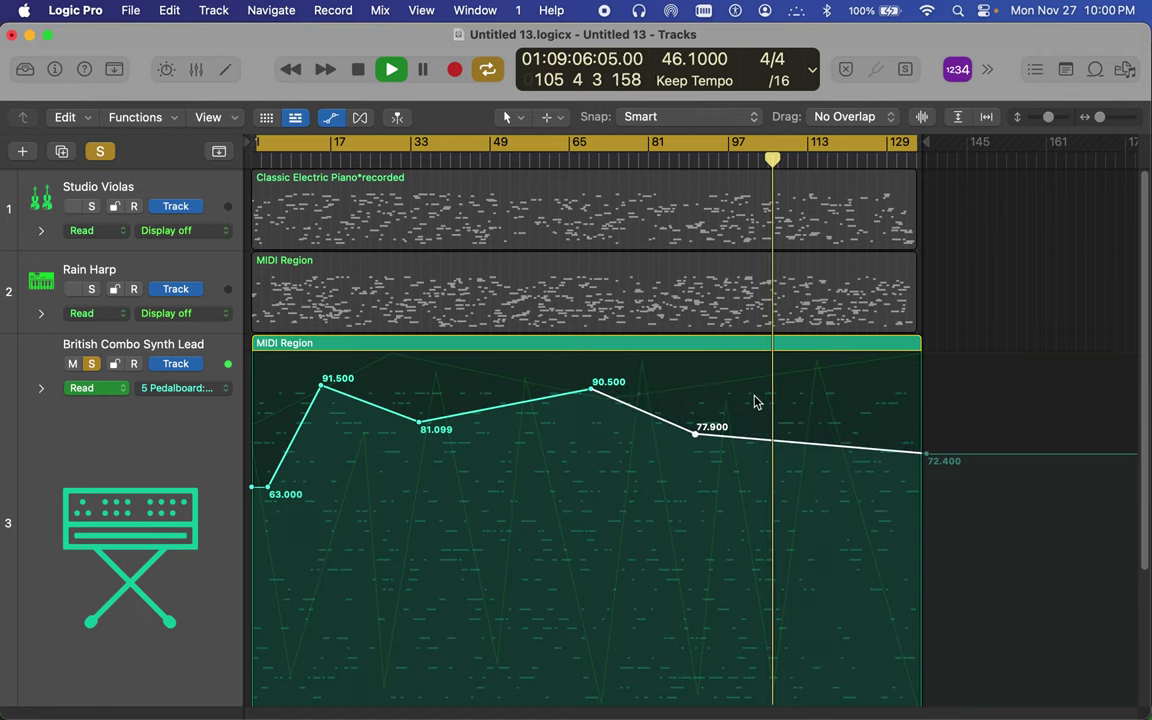
click(848, 369)
drag(848, 369, 822, 388)
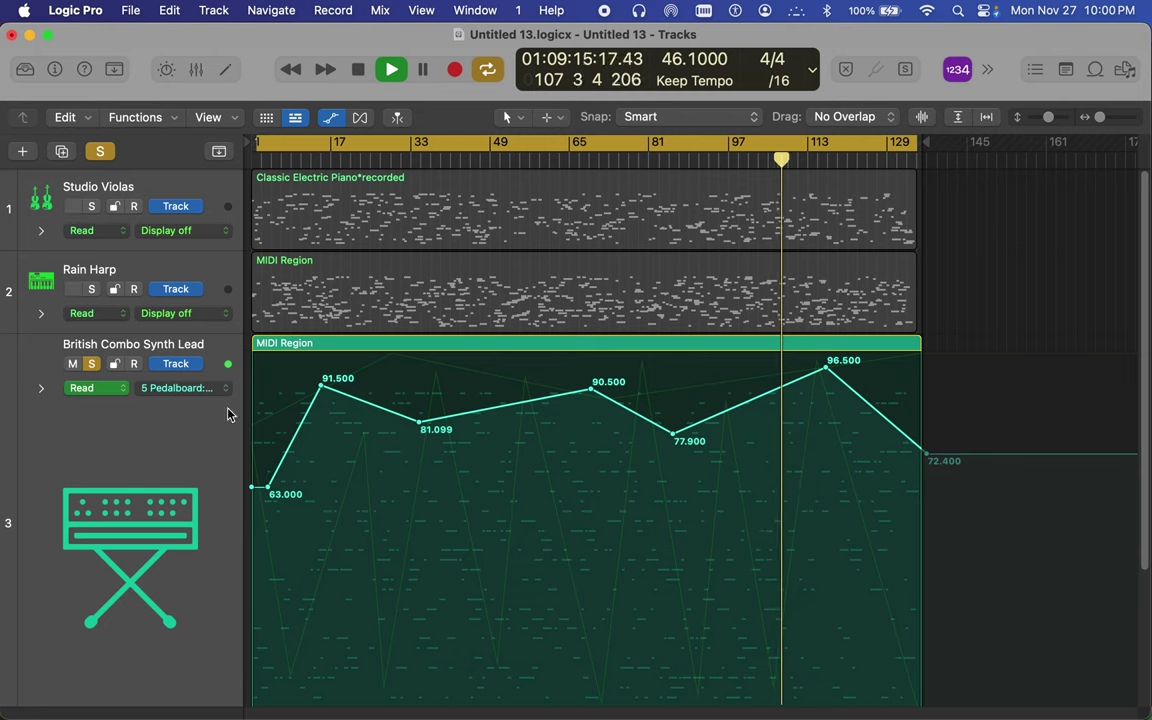
Automate the Flanger Feedback with 67% at the start, 89% near bar 33, 71% near bar 98 and 99% near bar 152
click(170, 392)
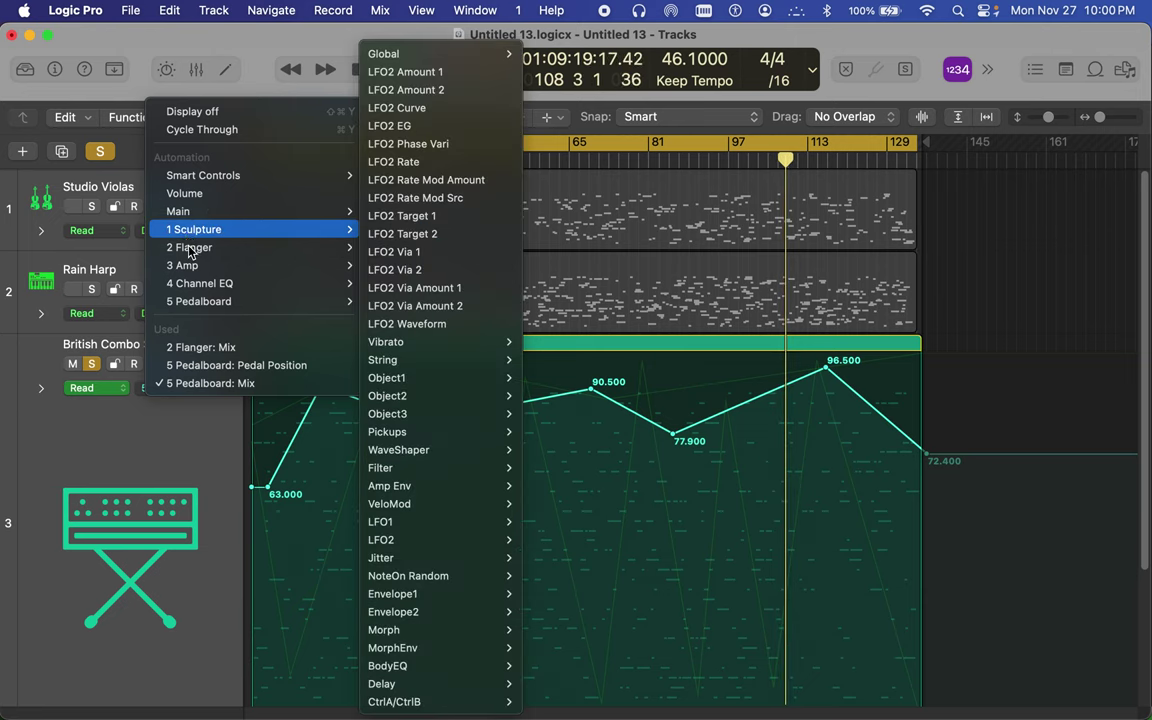
mouse_move(190, 250)
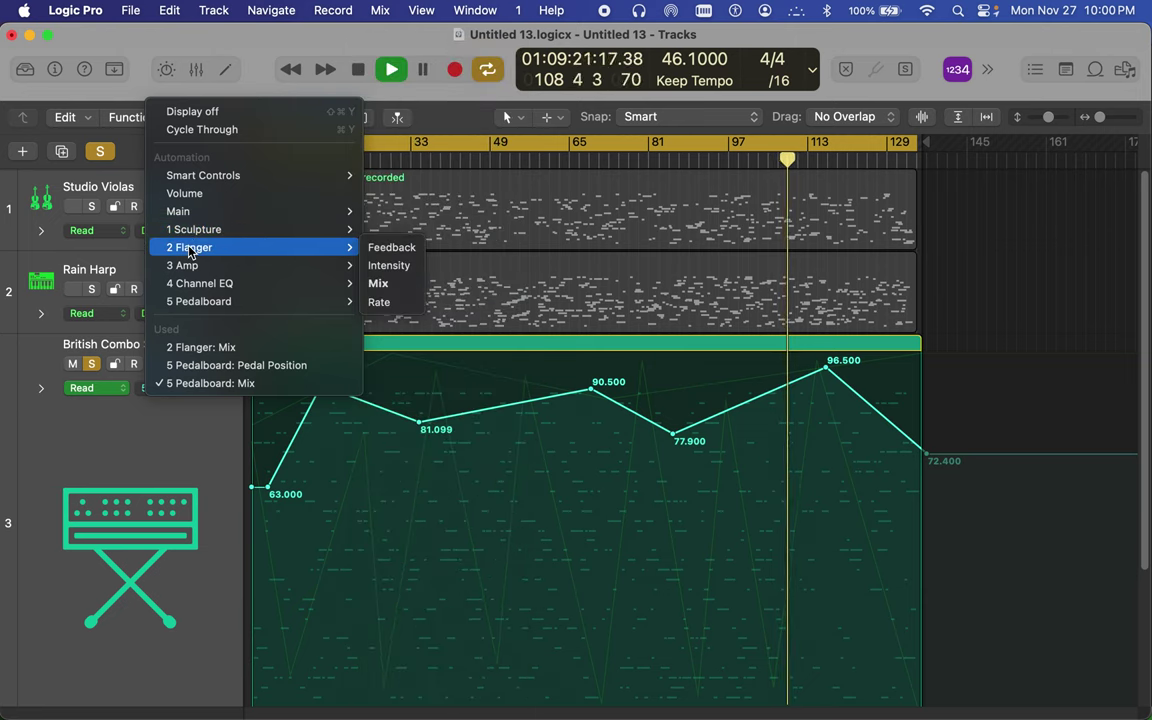
click(385, 248)
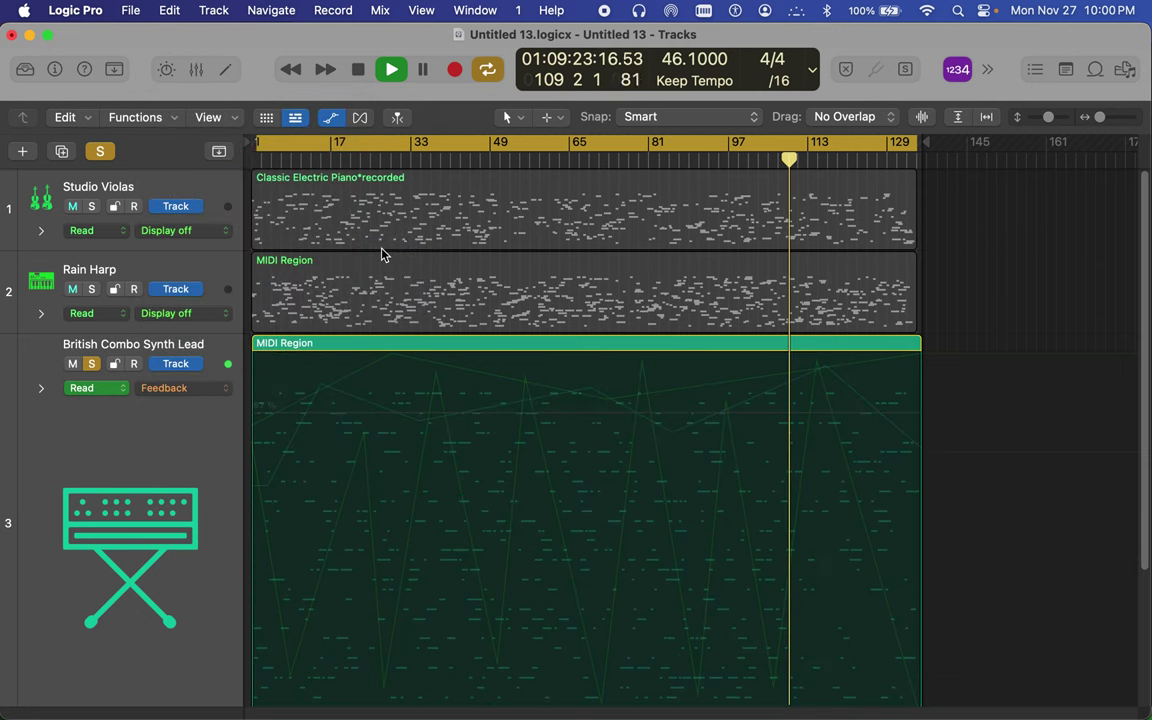
click(410, 371)
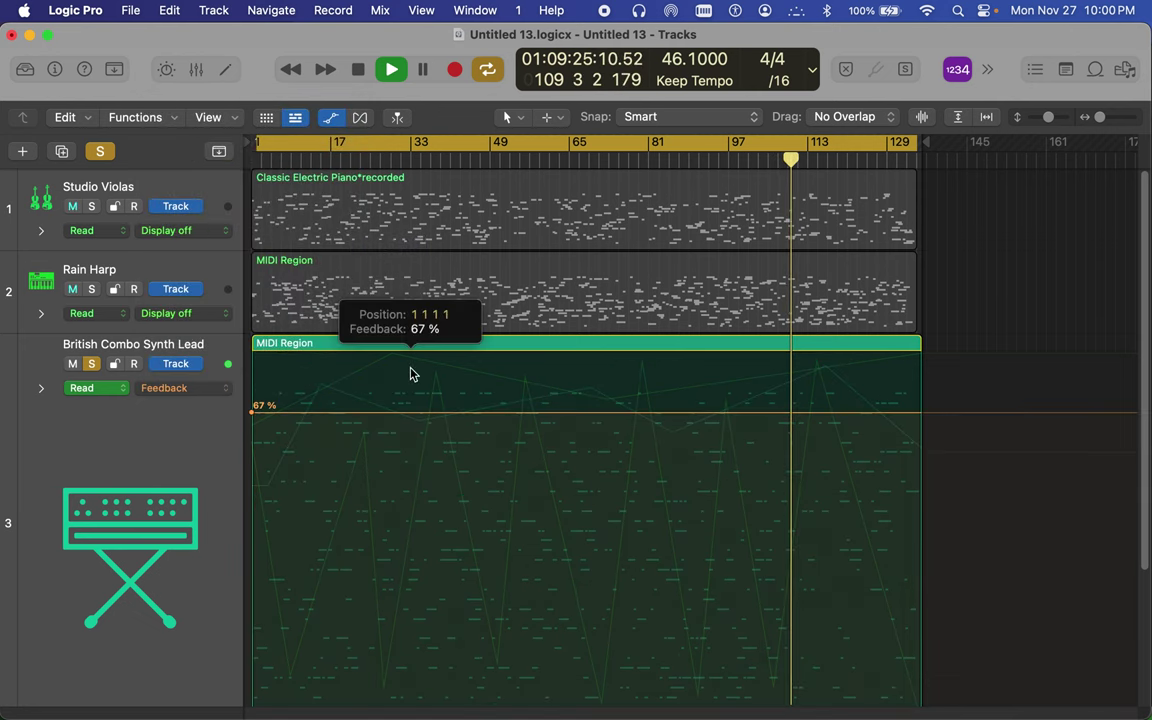
click(733, 404)
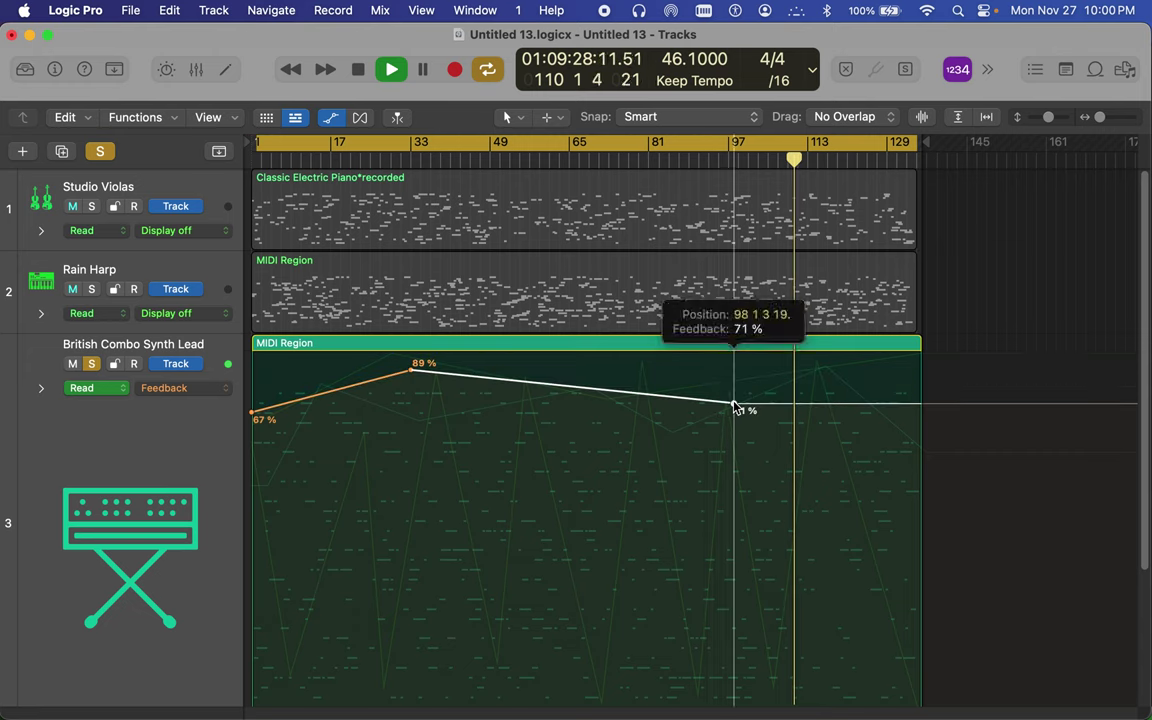
click(911, 372)
drag(915, 368, 999, 303)
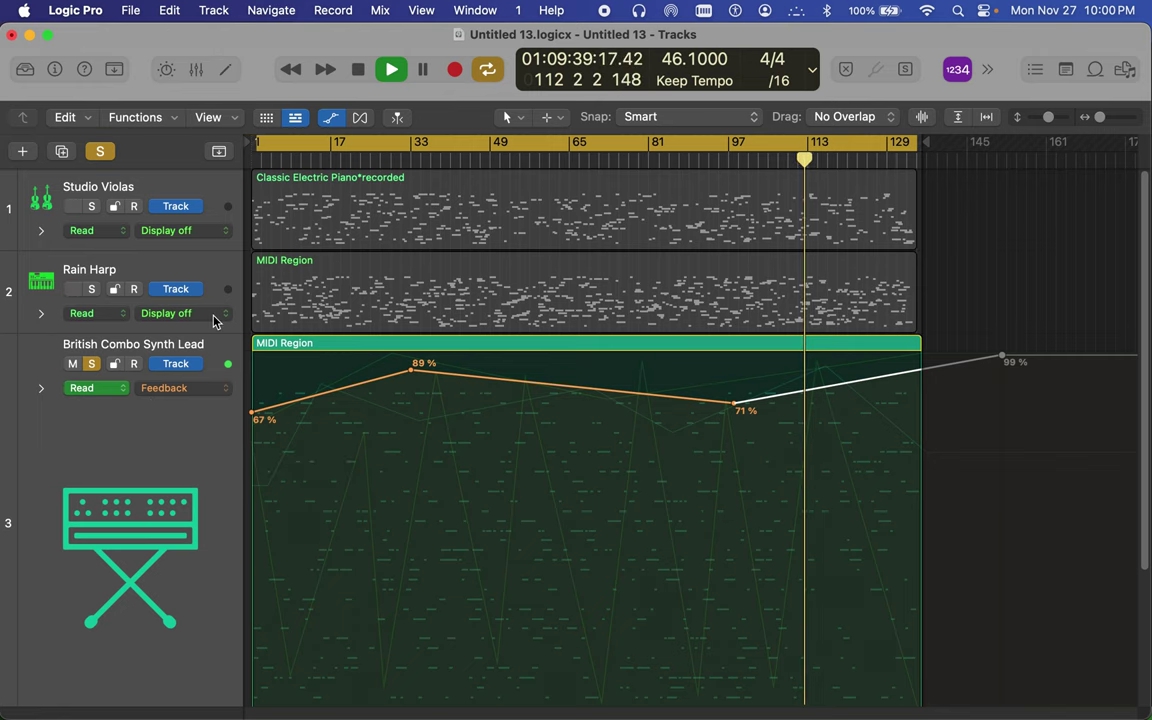
Unsolo the British Combo Synth Lead track and set the Celtic Harp's volume to 3.5 dB in the mixer
scroll(222, 291, up, 1)
scroll(222, 291, down, 1)
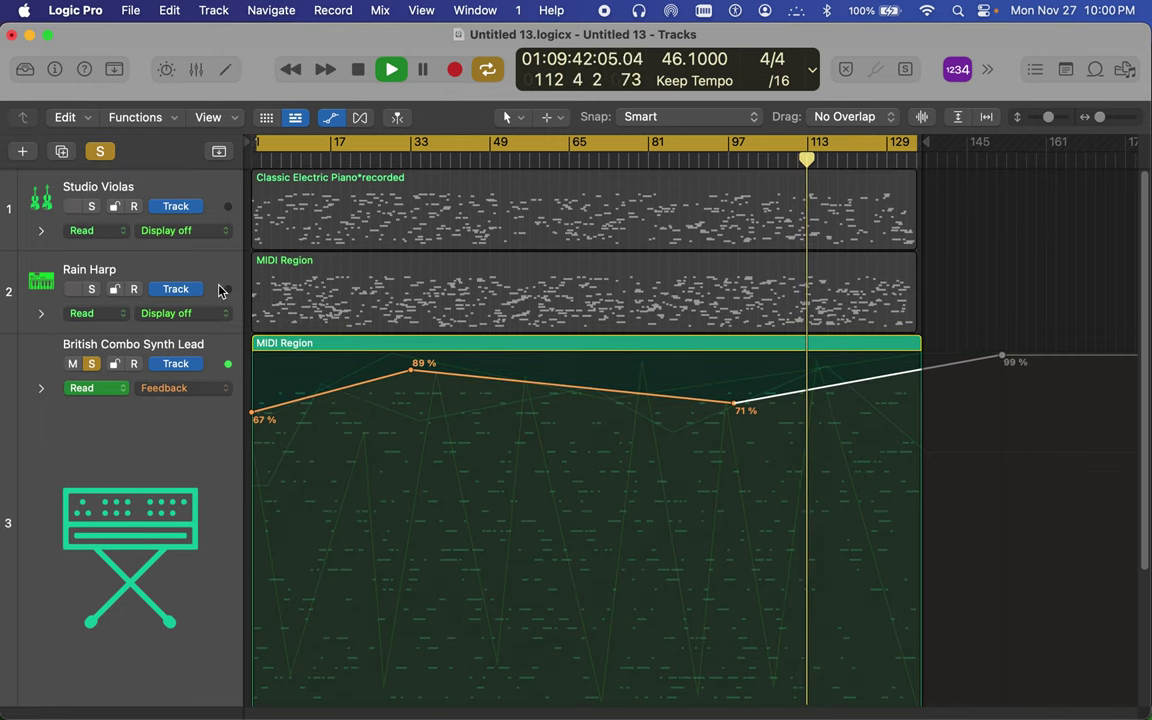
click(94, 370)
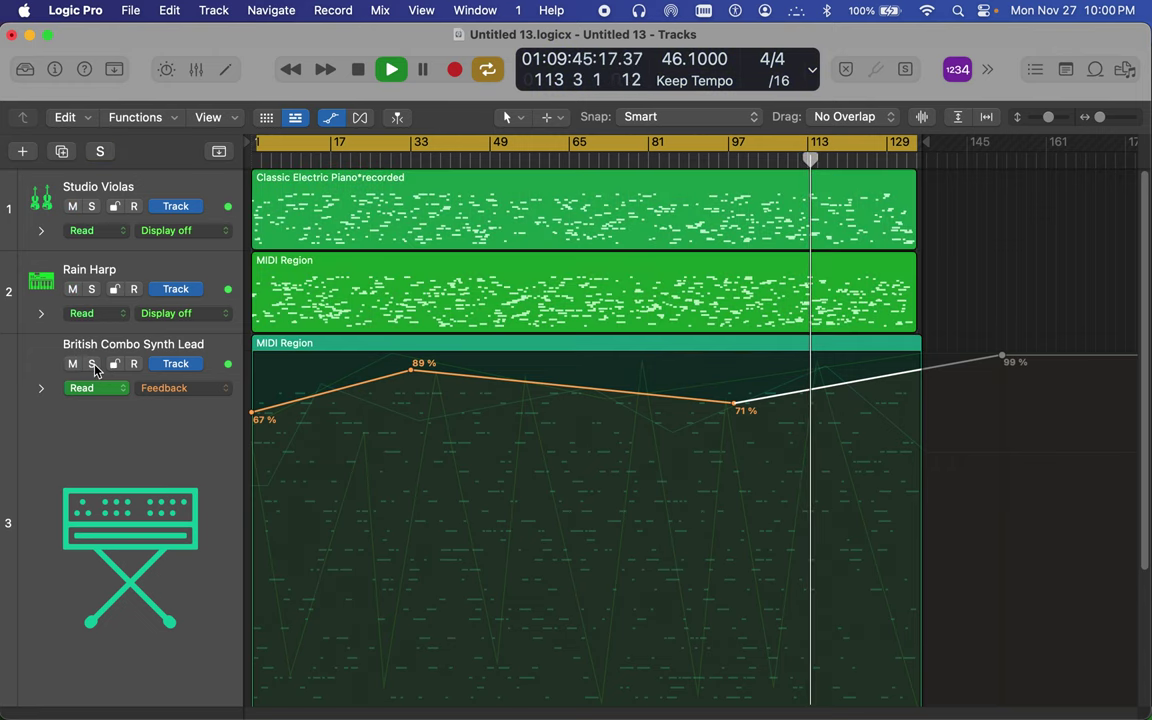
click(196, 70)
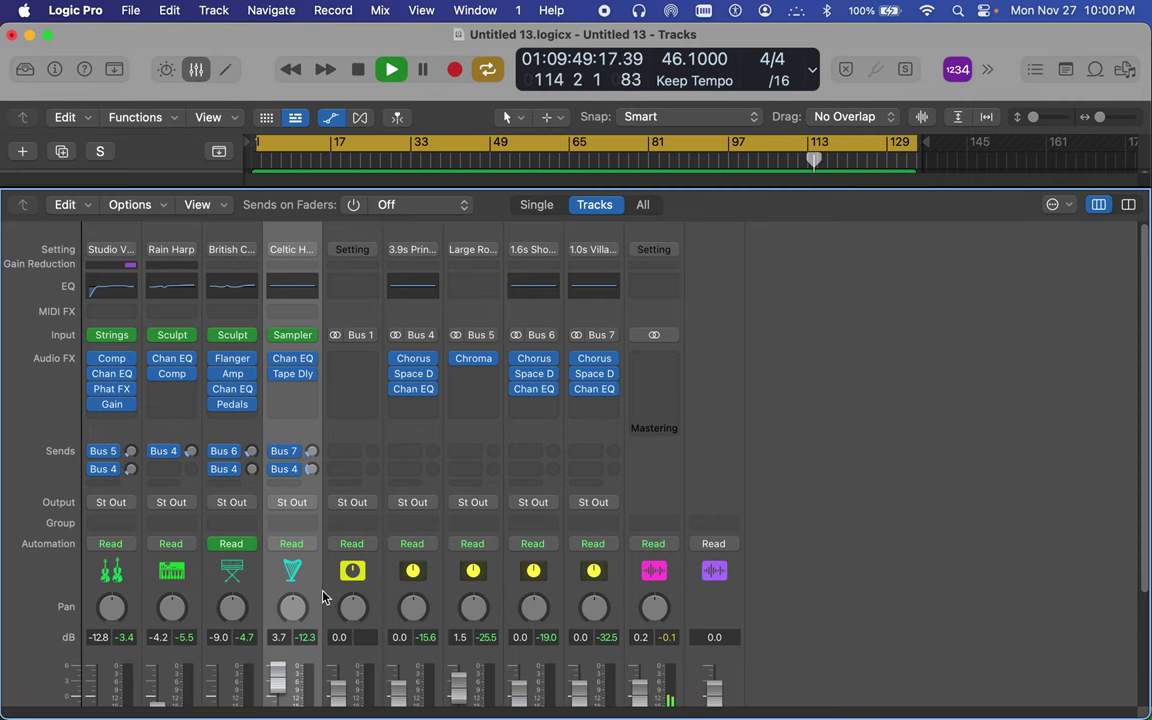
scroll(323, 596, down, 5)
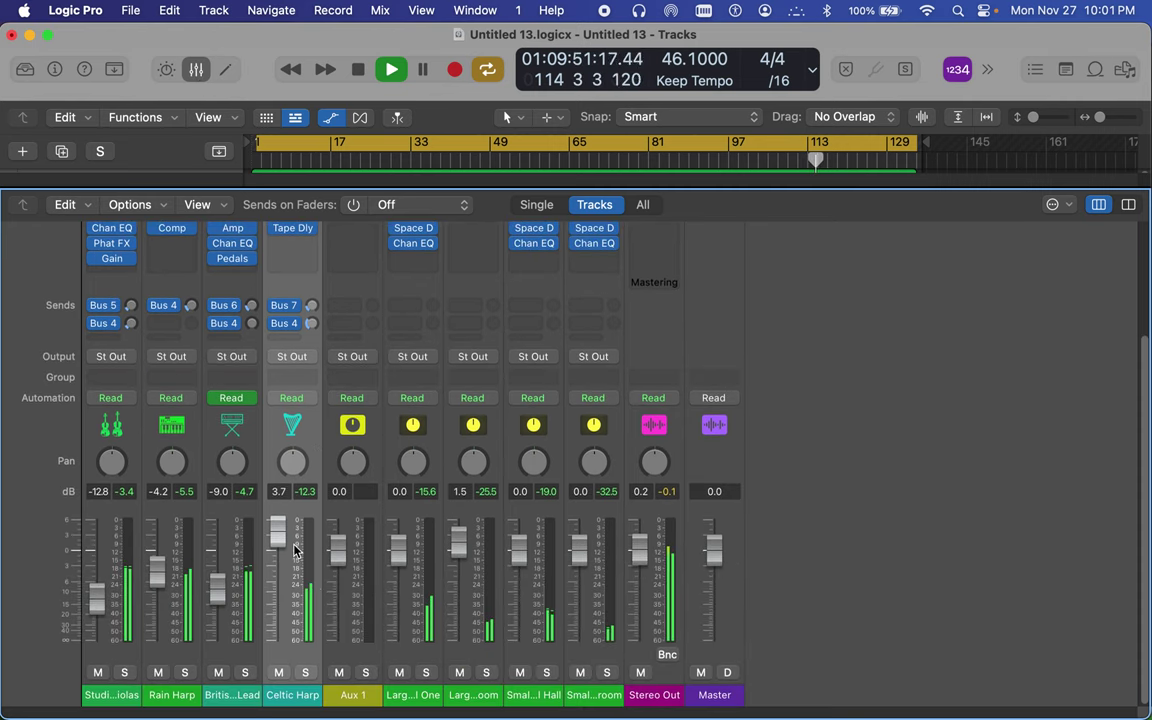
drag(290, 545, 280, 497)
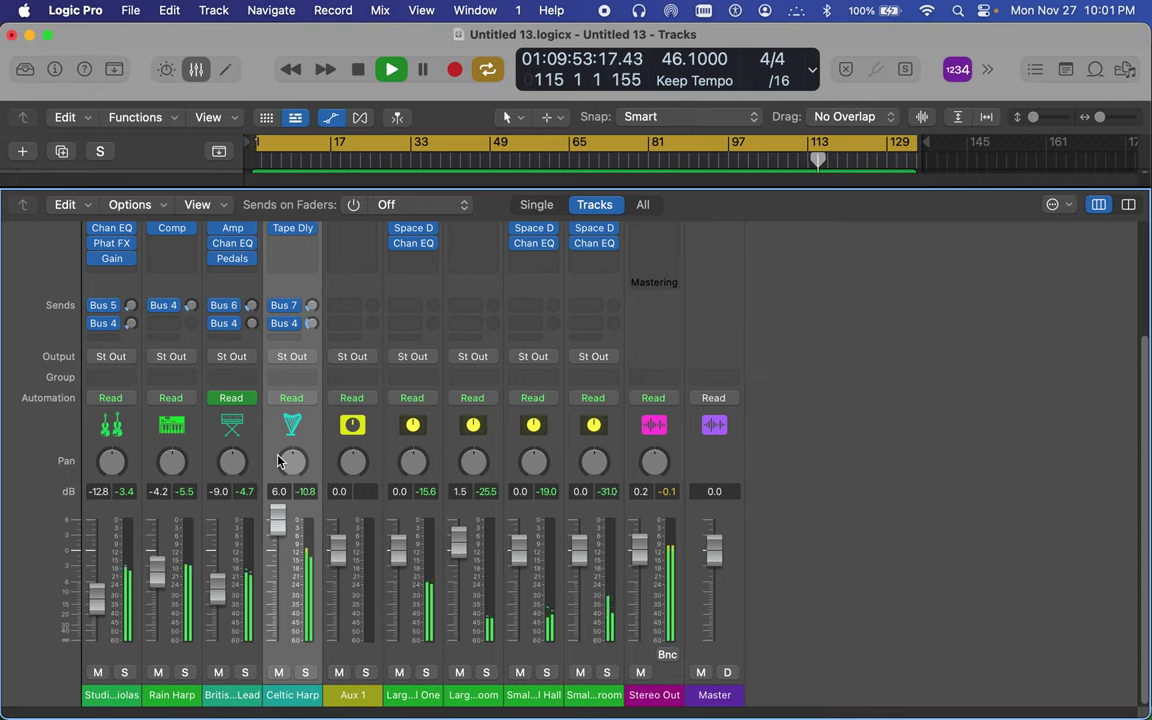
drag(280, 529, 281, 540)
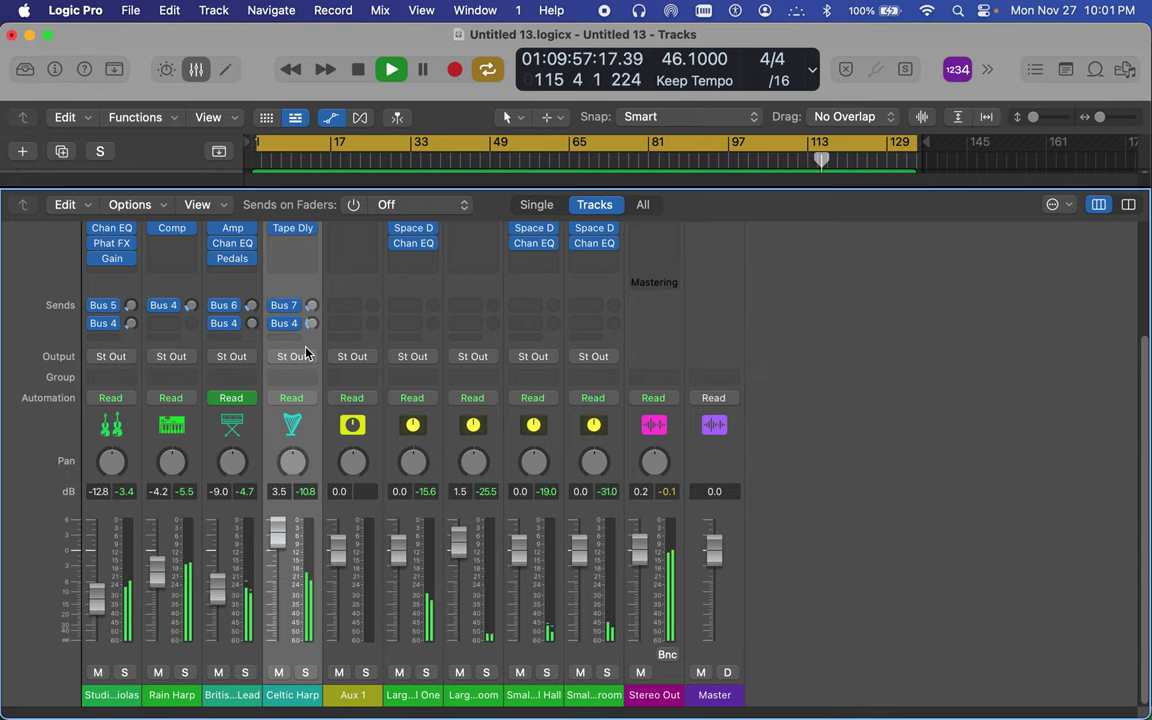
Insert a stereo Pedalboard after the Tape Delay on the Celtic Harp channel and load the wvn 1 preset
scroll(305, 352, up, 5)
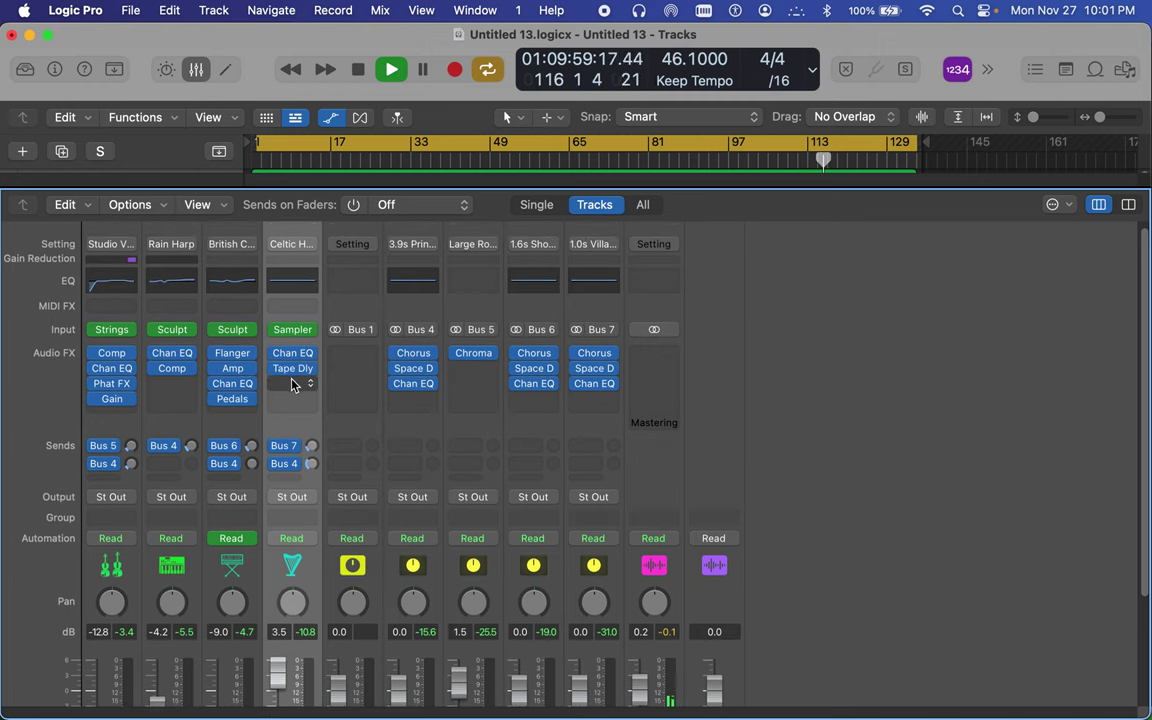
click(293, 385)
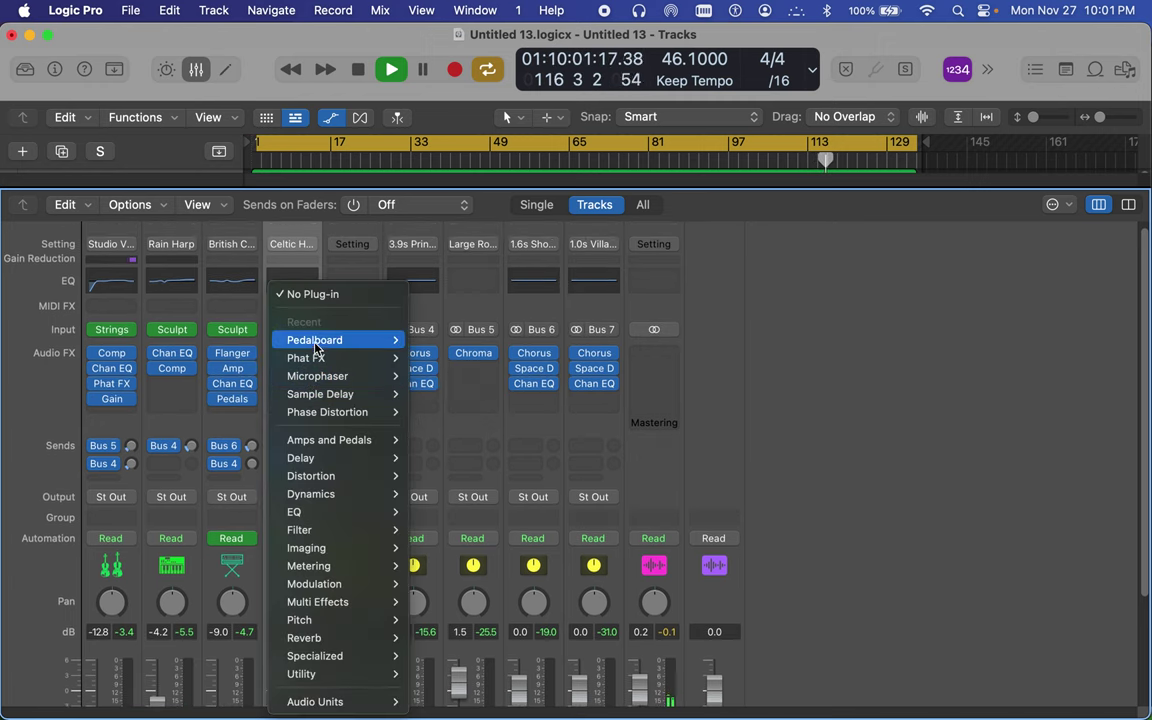
mouse_move(390, 340)
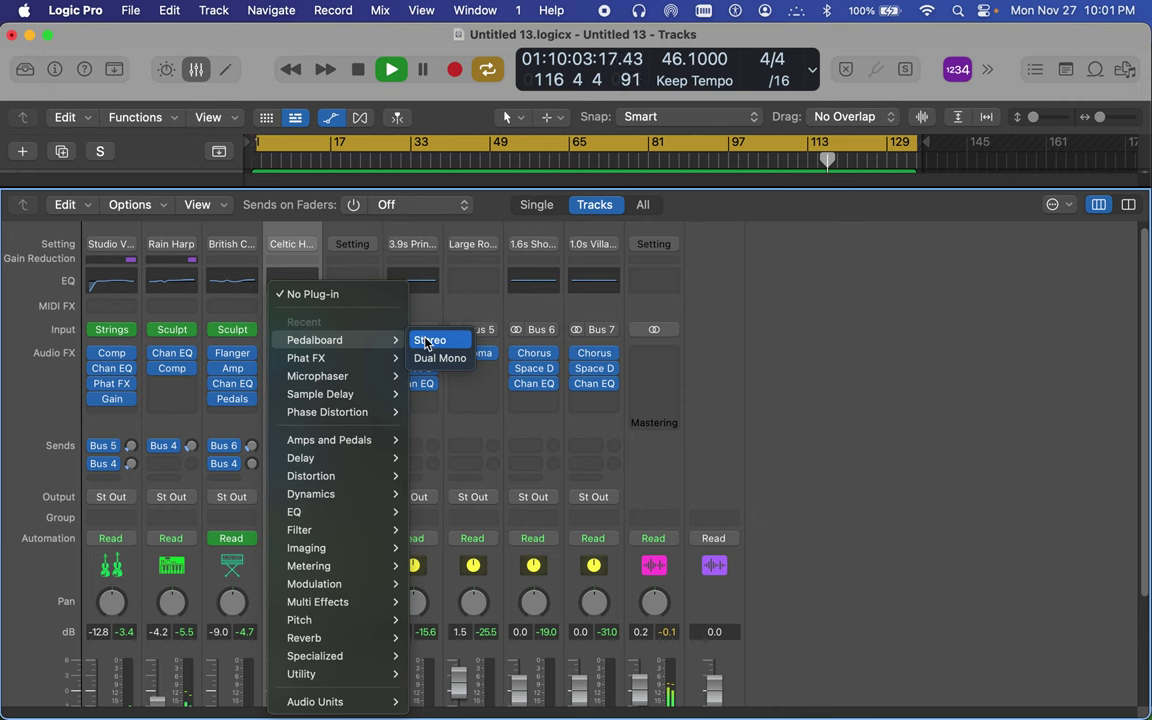
click(429, 341)
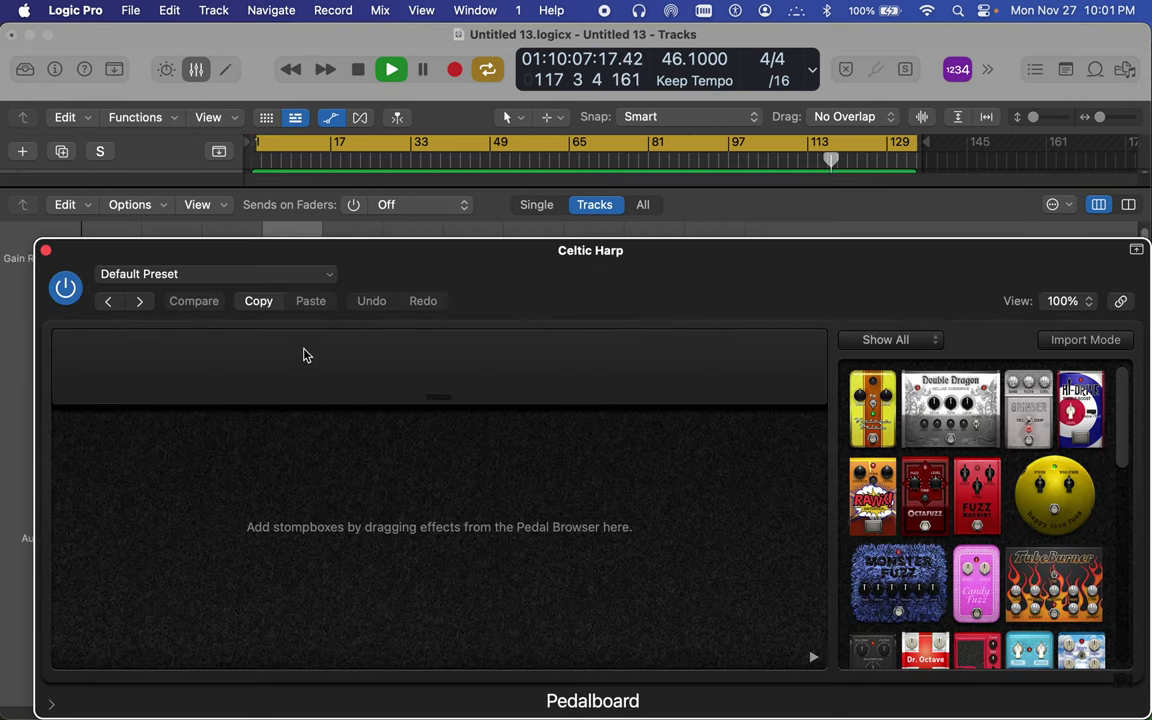
click(315, 277)
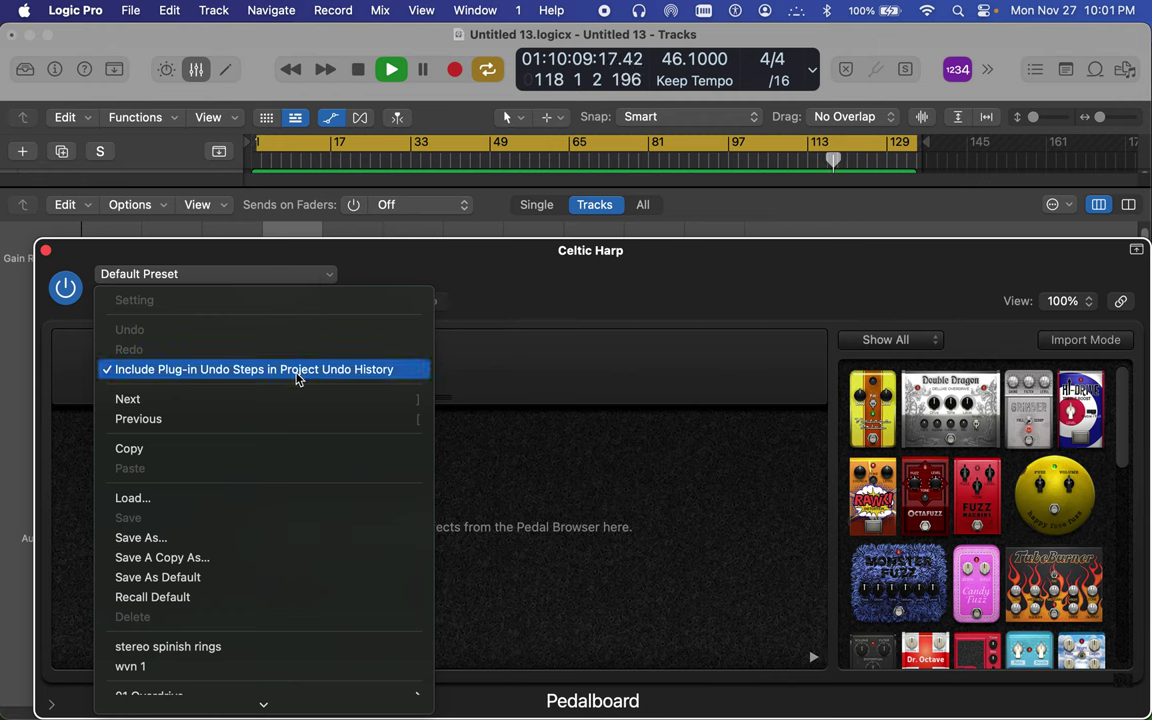
click(250, 667)
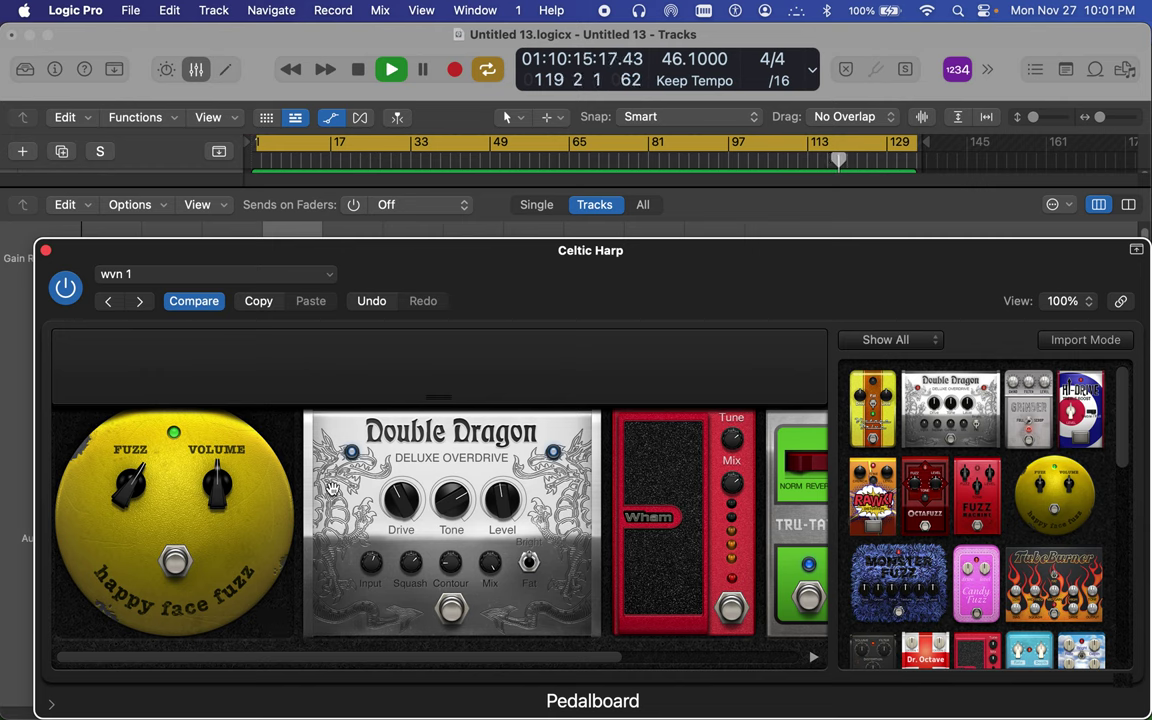
Raise the Fuzz of the Happy Face Fuzz pedal, adjust the Wham pedal's Mix, and return to the Celtic Harp track in the arrangement
drag(214, 492, 214, 488)
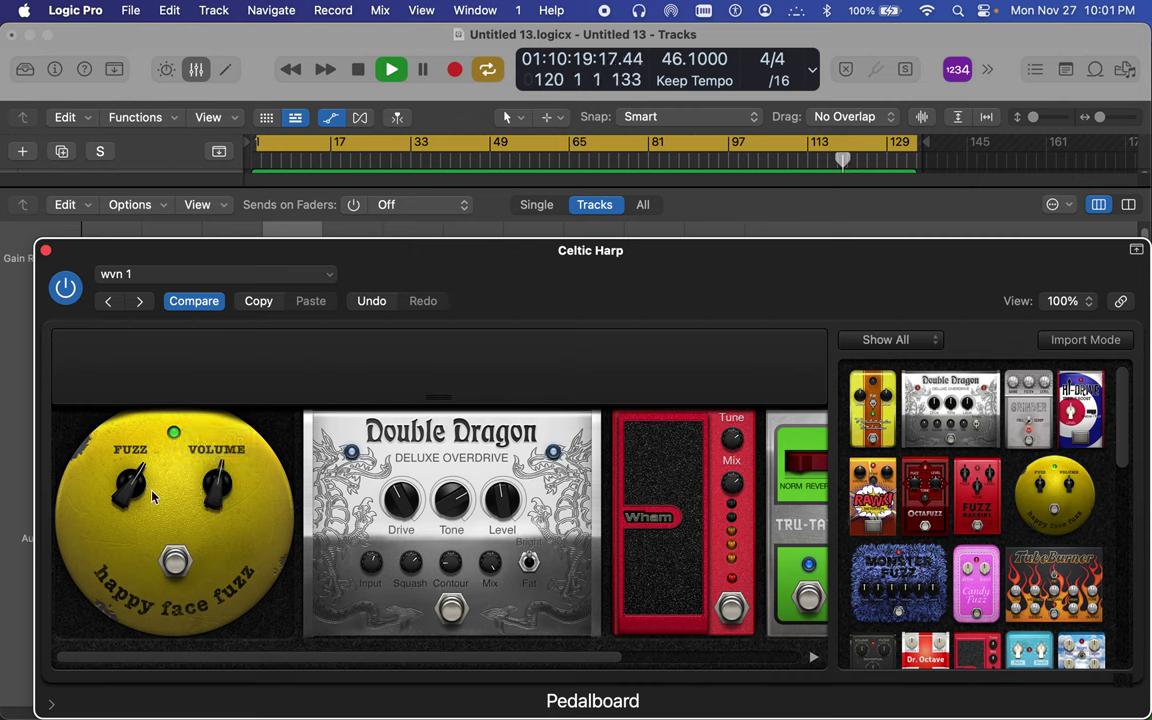
drag(128, 487, 127, 466)
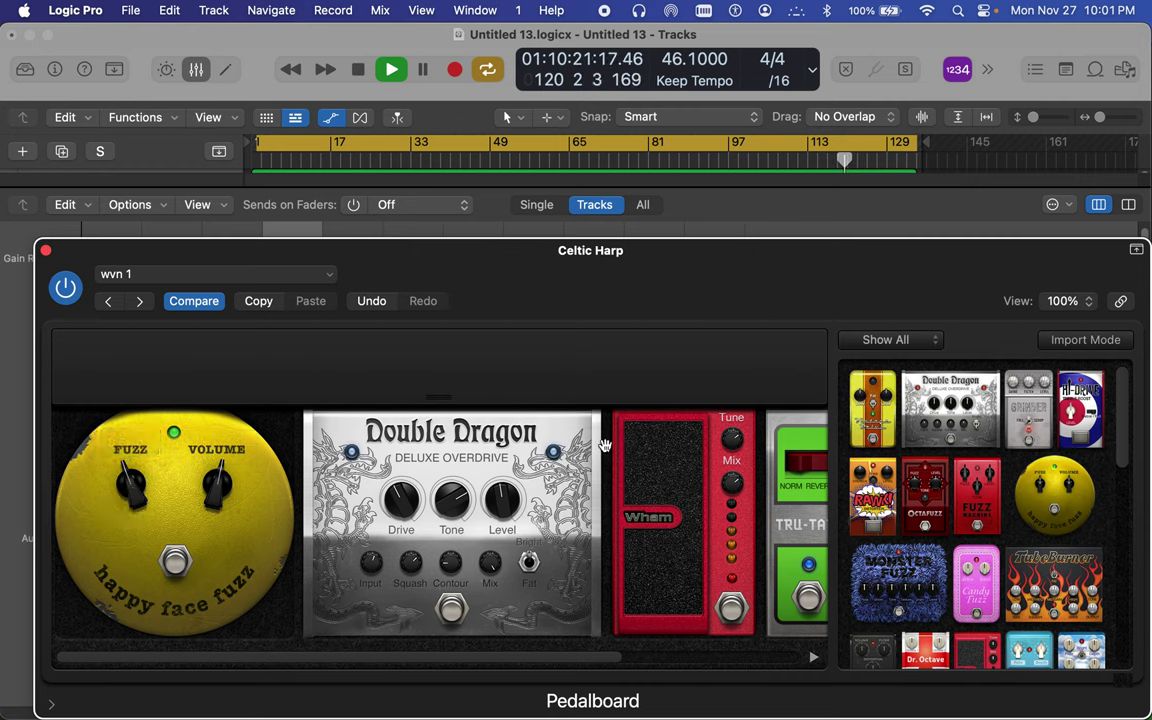
drag(736, 490, 706, 500)
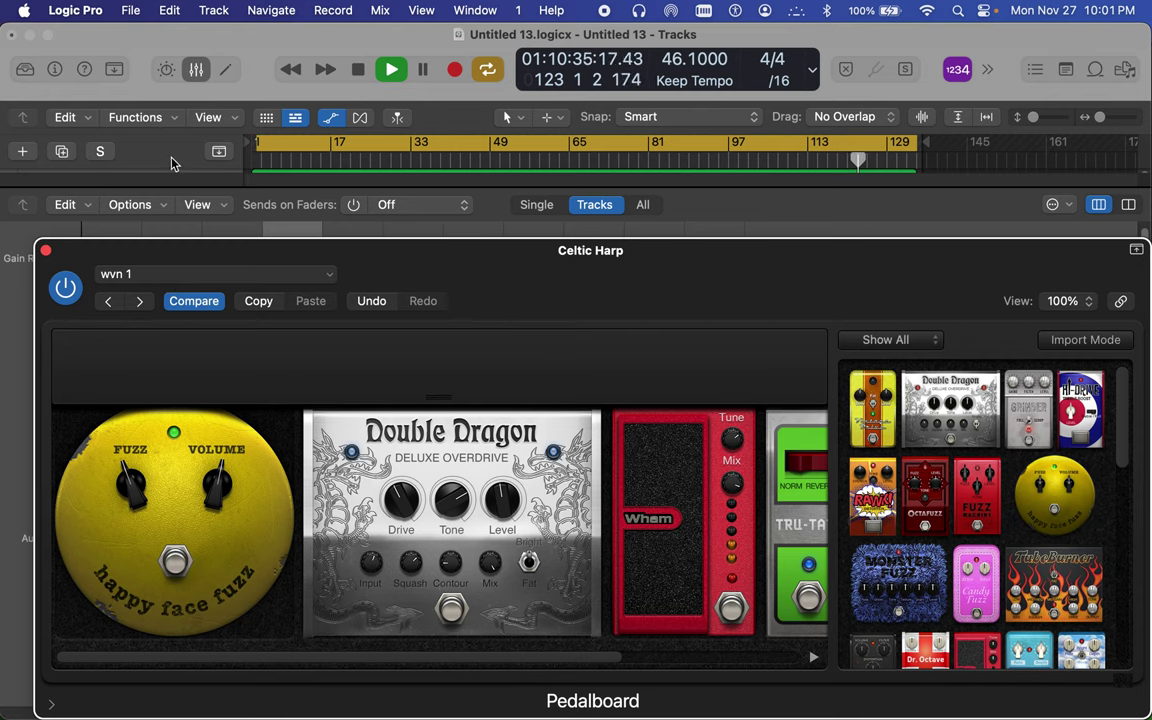
click(46, 251)
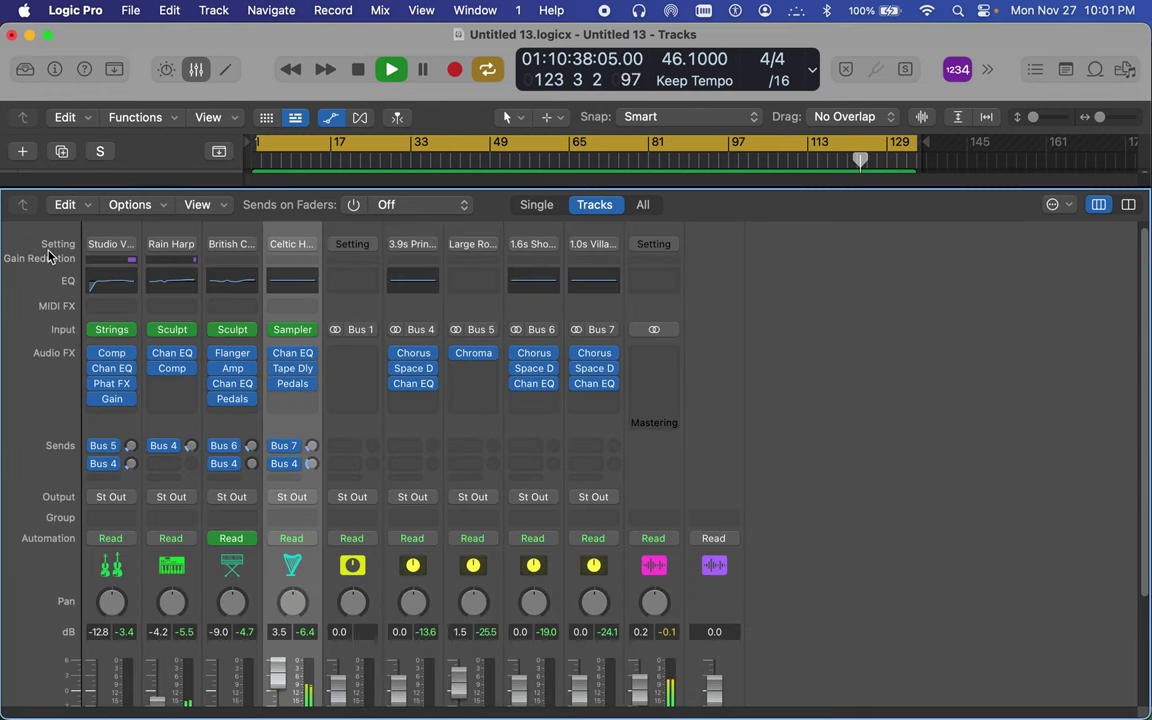
click(196, 70)
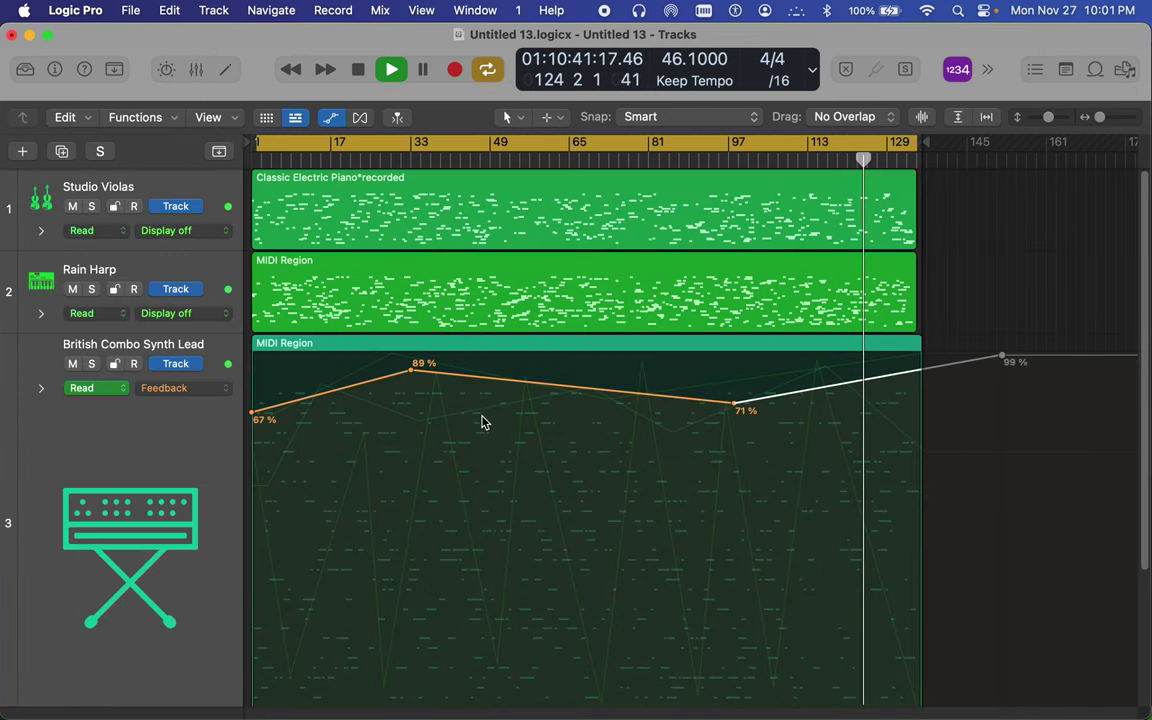
scroll(211, 540, down, 3)
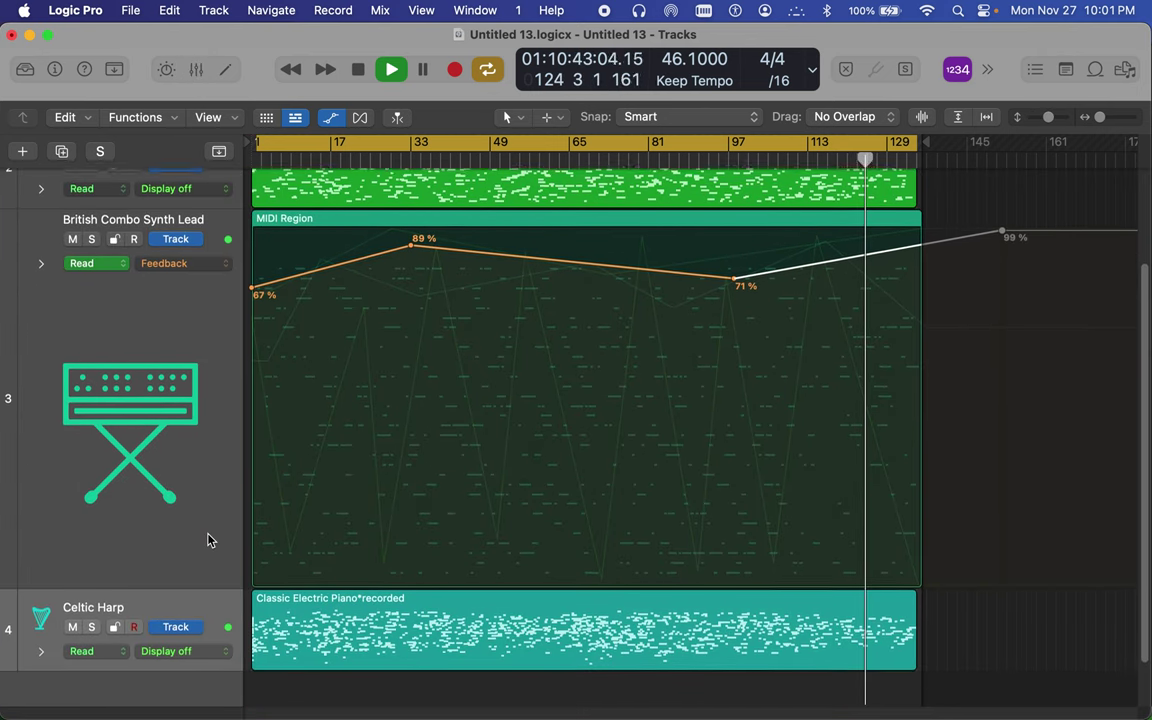
Collapse the British Combo Synth Lead track to its minimum height, keeping the Celtic Harp track selected
click(185, 607)
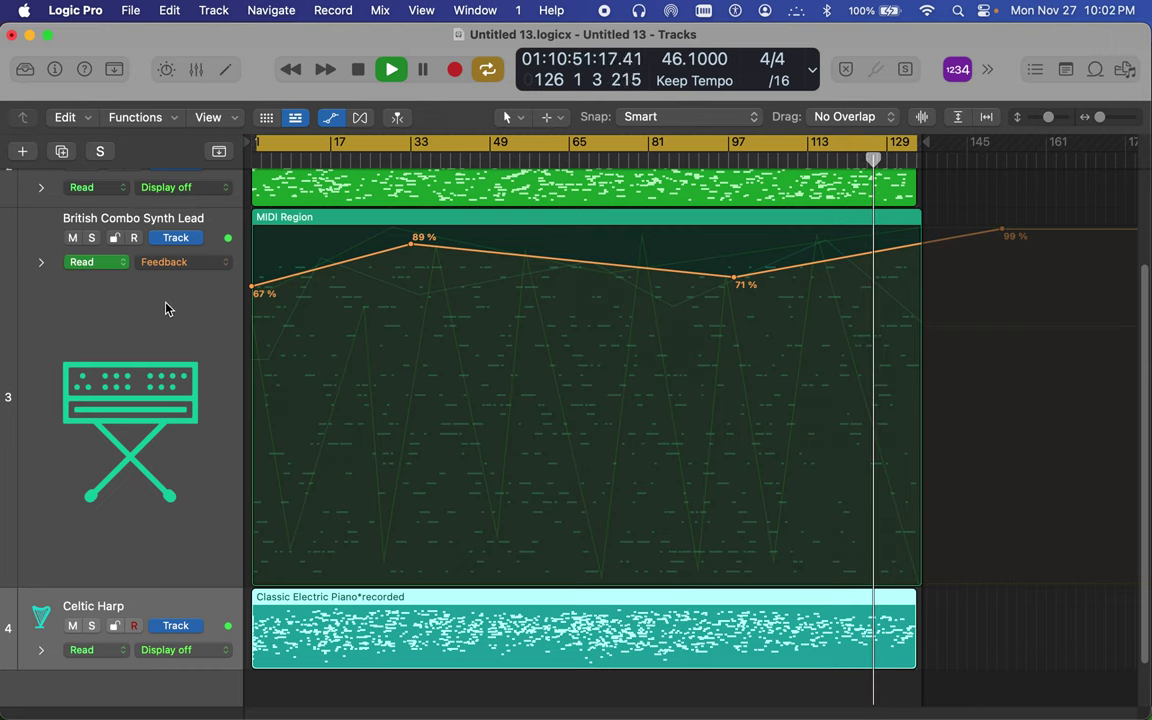
scroll(166, 309, down, 1)
scroll(166, 309, down, 5)
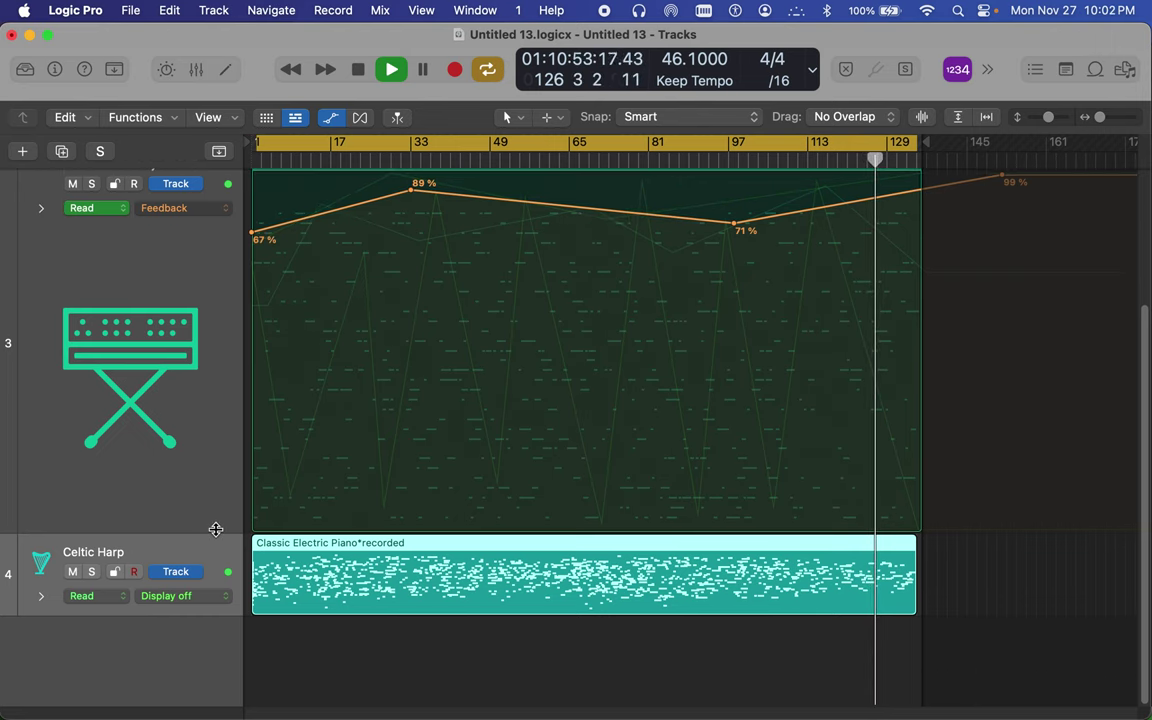
drag(215, 529, 187, 163)
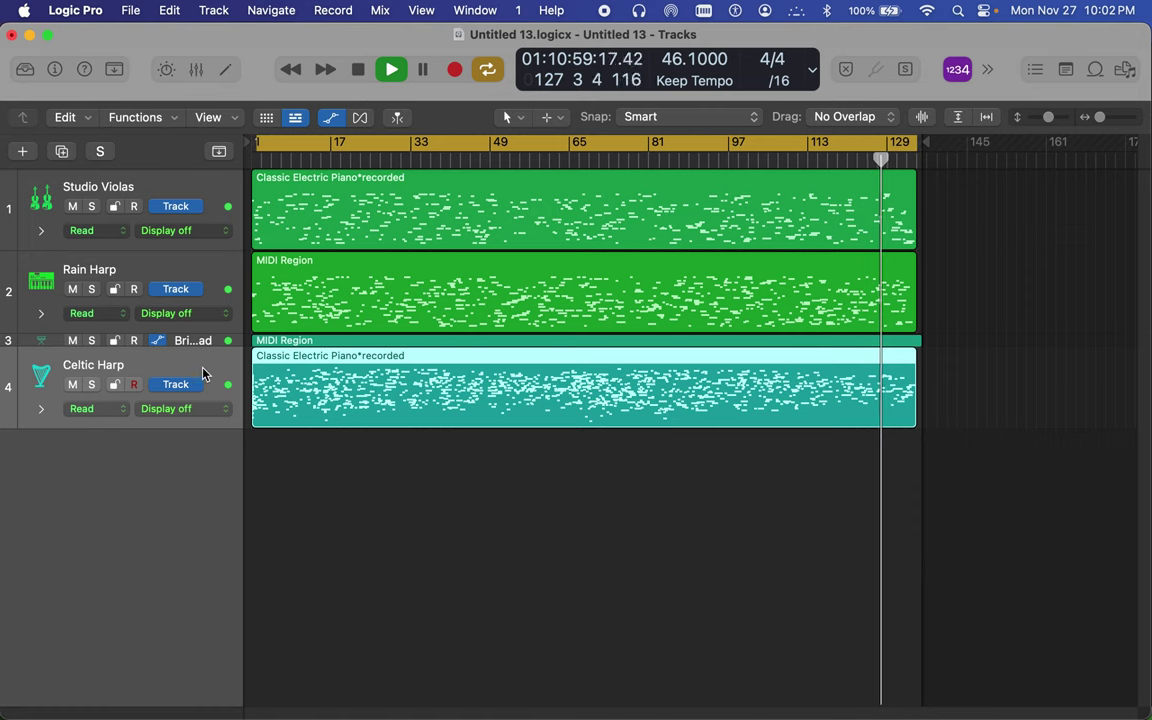
Display the Tape Delay Feedback automation lane on the Celtic Harp track and enlarge the track's height for editing
click(220, 418)
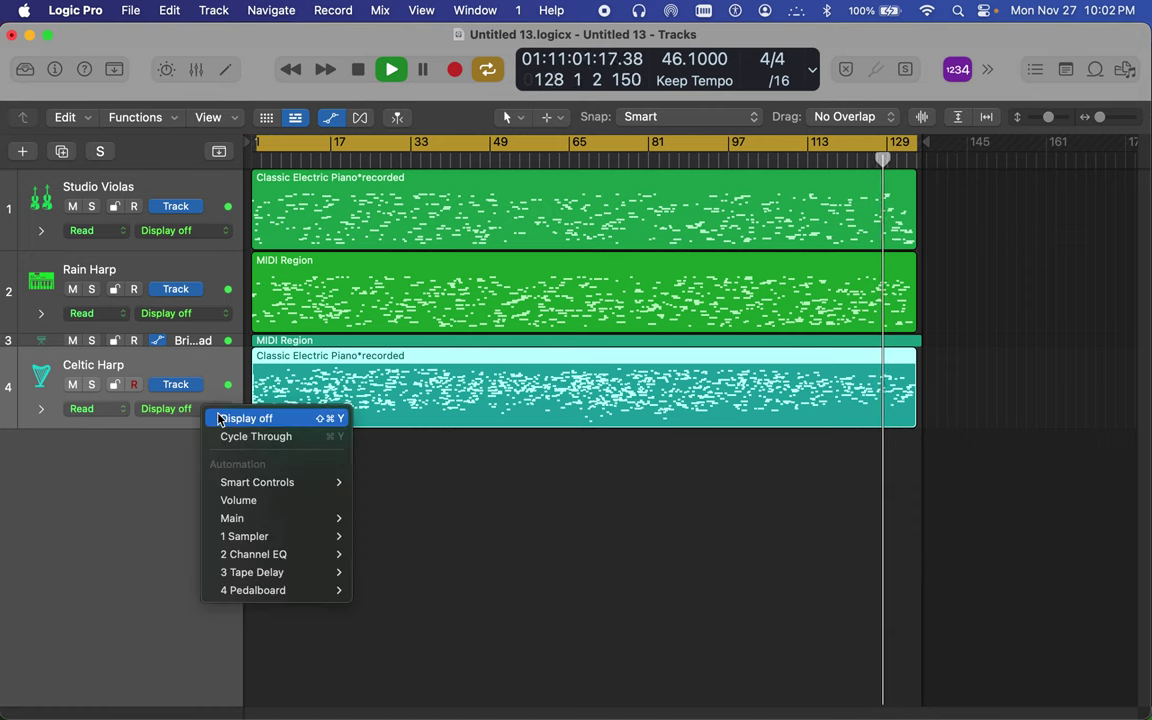
mouse_move(276, 589)
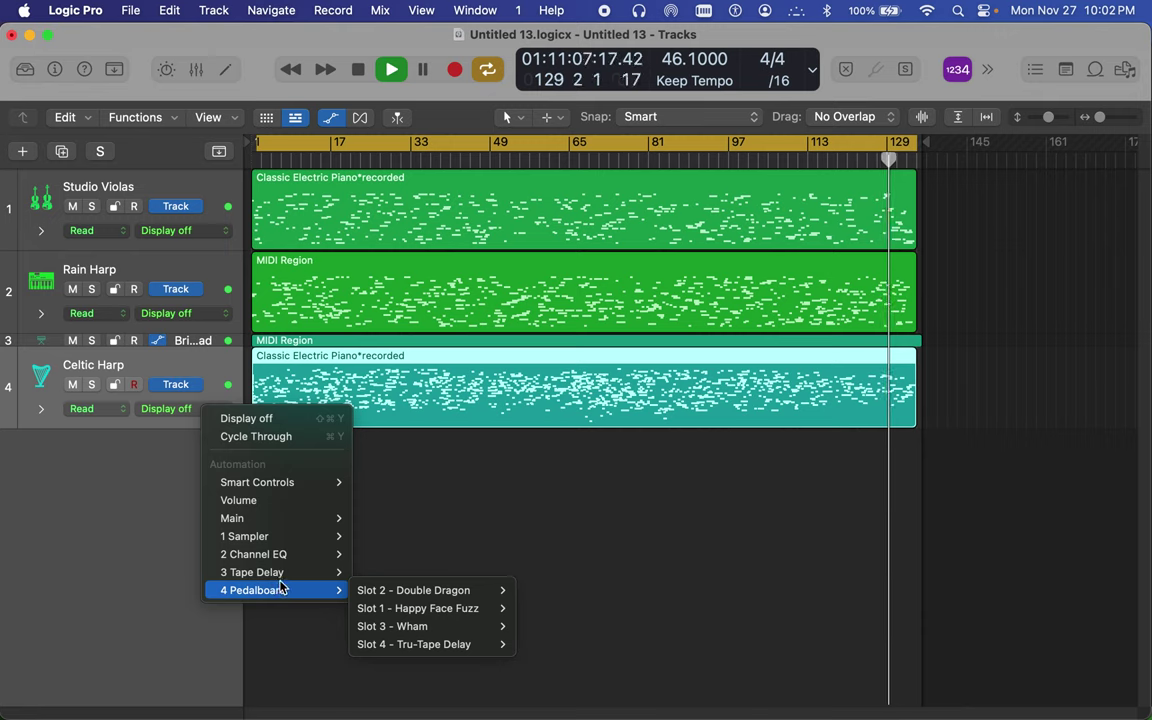
mouse_move(427, 628)
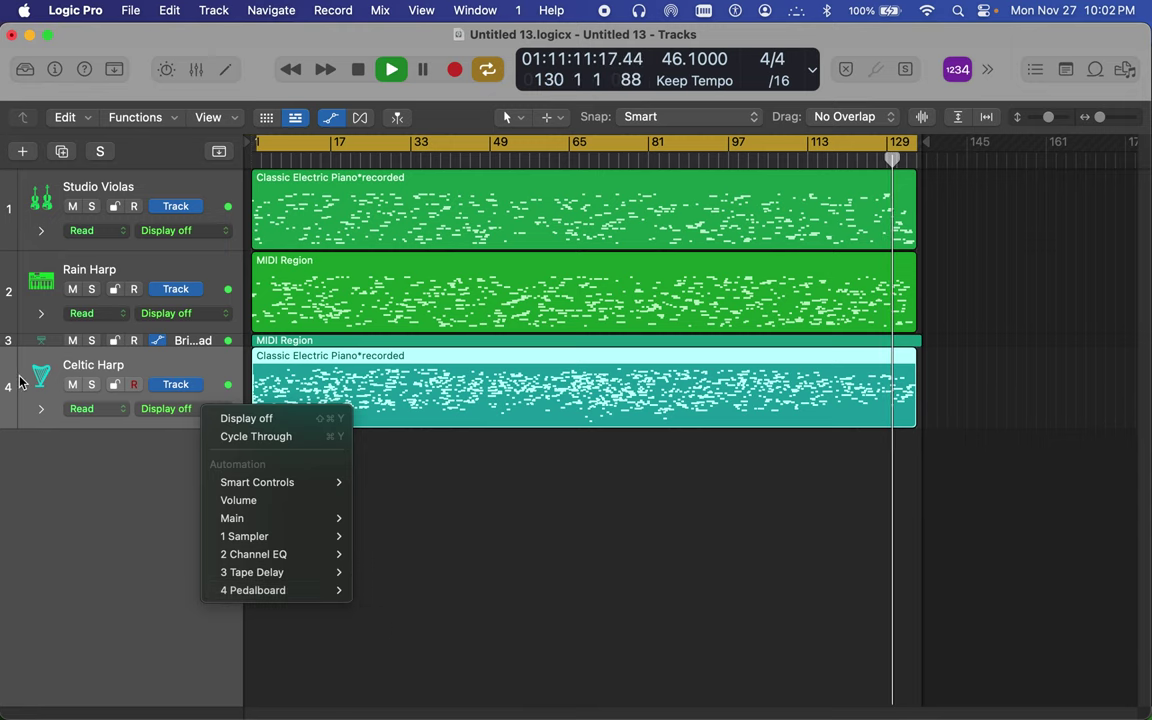
click(103, 430)
mouse_move(101, 427)
mouse_down()
mouse_move(120, 589)
mouse_move(111, 411)
mouse_move(115, 436)
mouse_up()
click(155, 413)
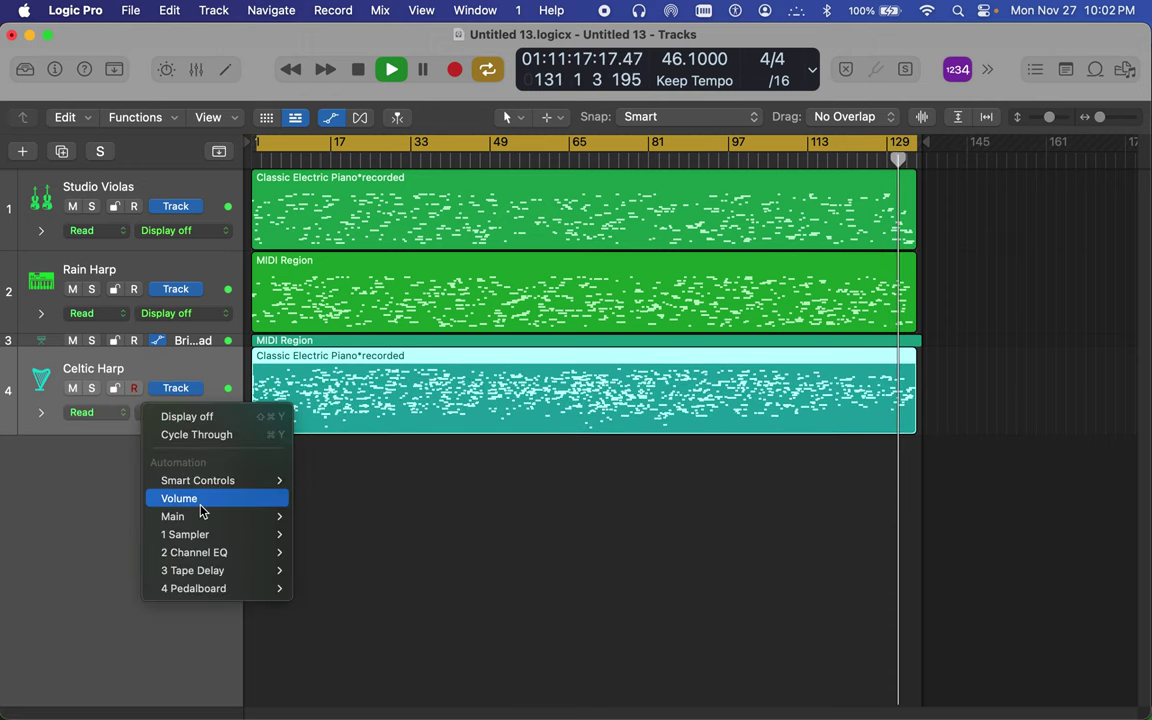
mouse_move(219, 573)
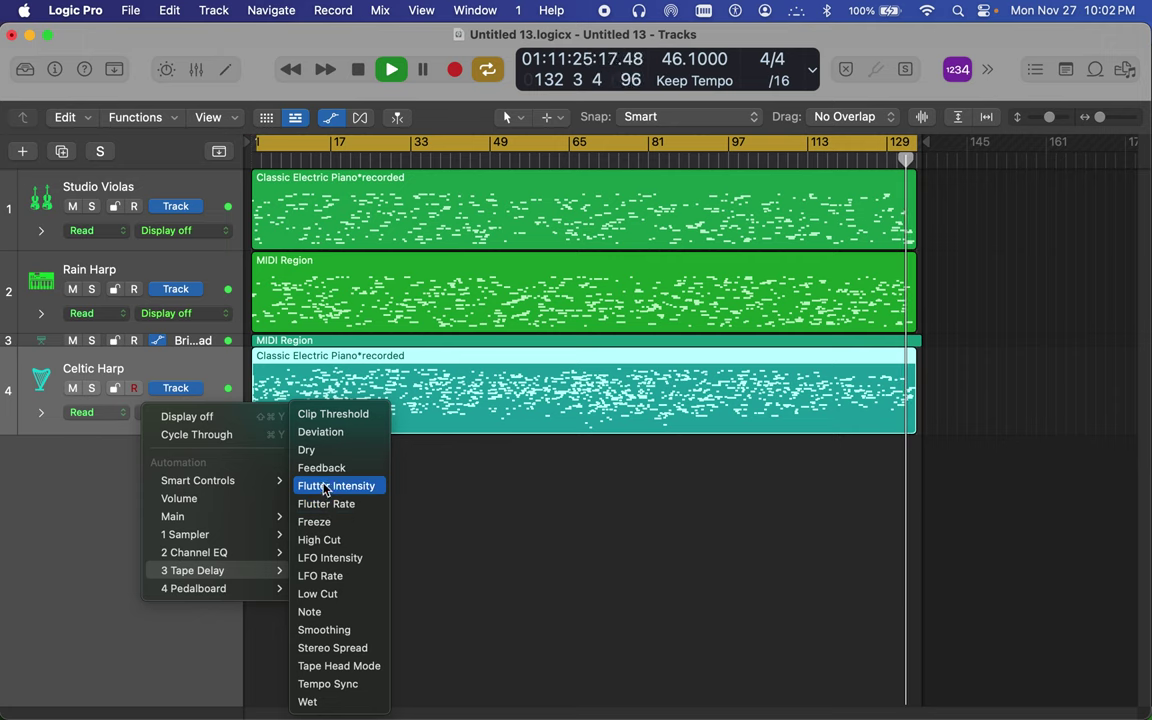
click(322, 468)
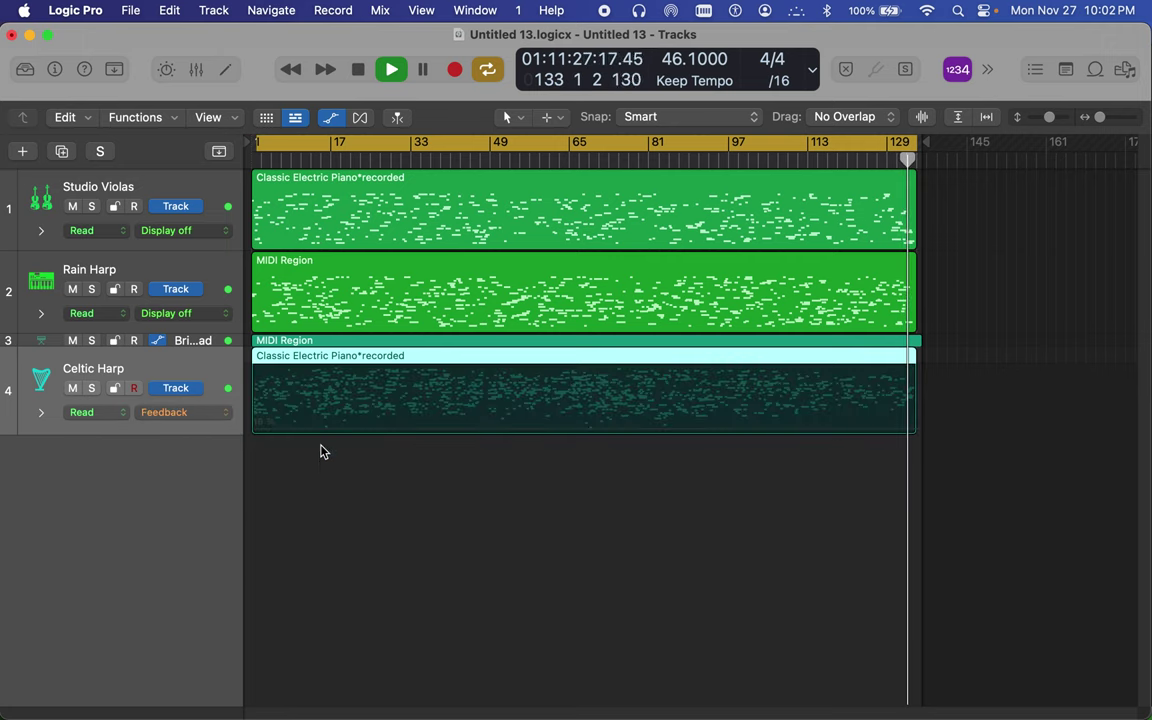
drag(195, 431, 200, 561)
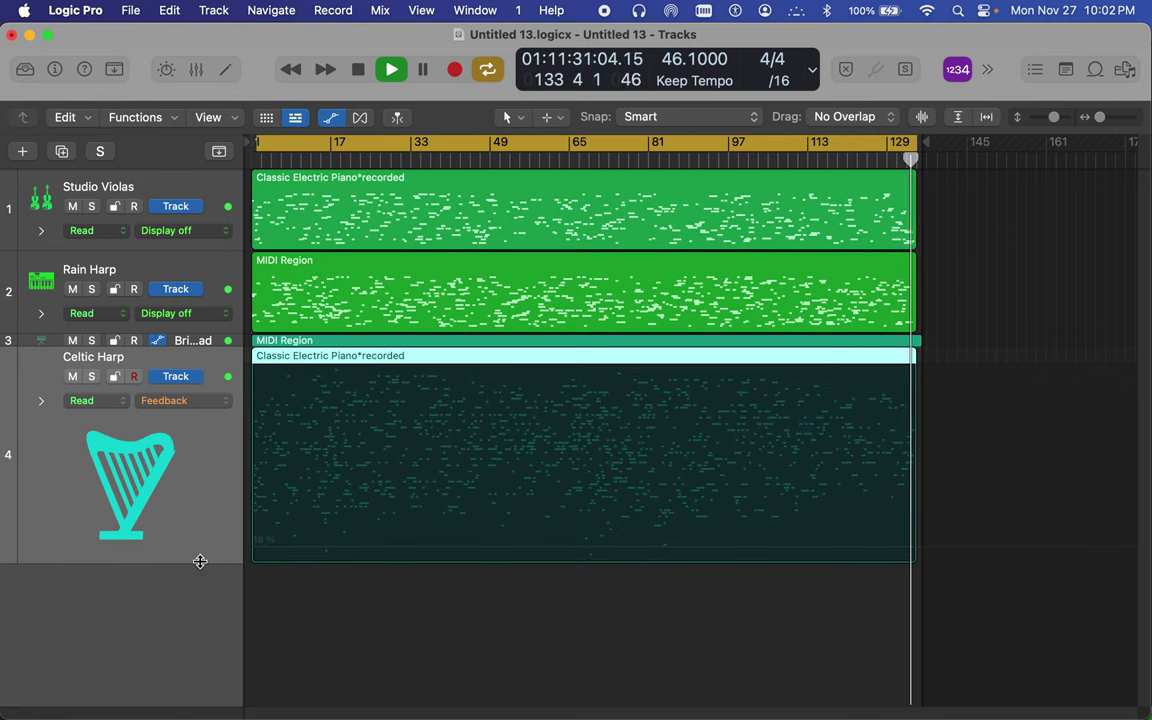
Solo the Celtic Harp and add a Tape Delay Feedback automation point of 116 near bar 21
click(305, 432)
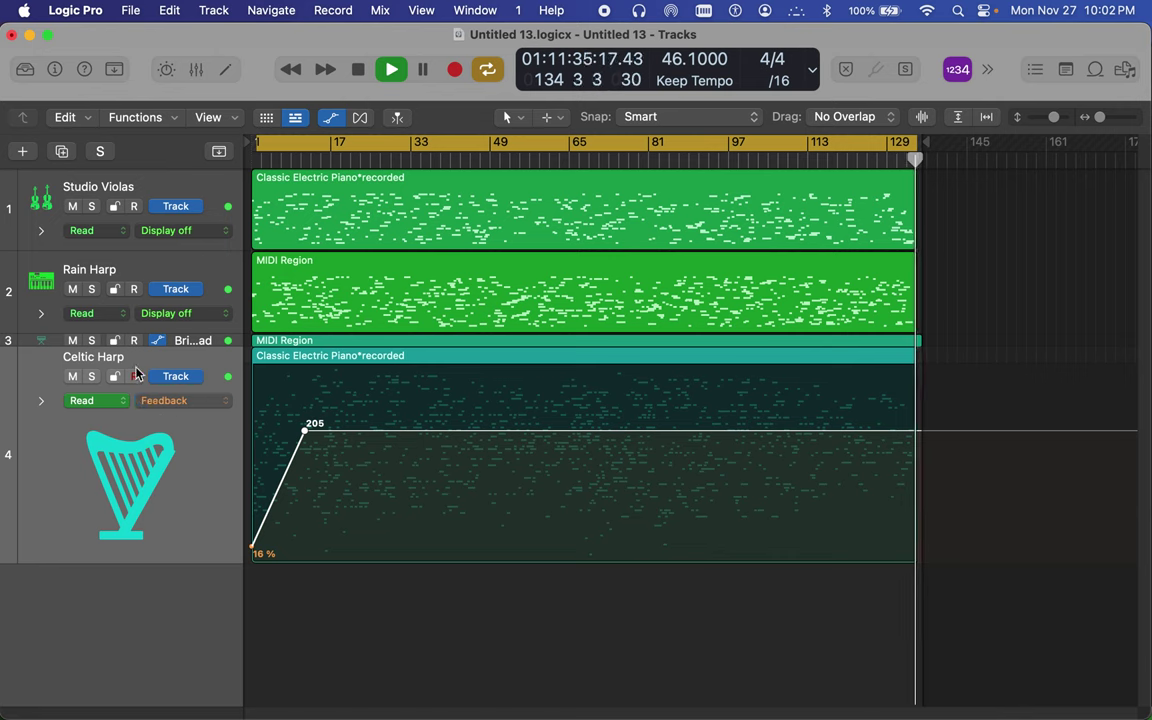
click(91, 376)
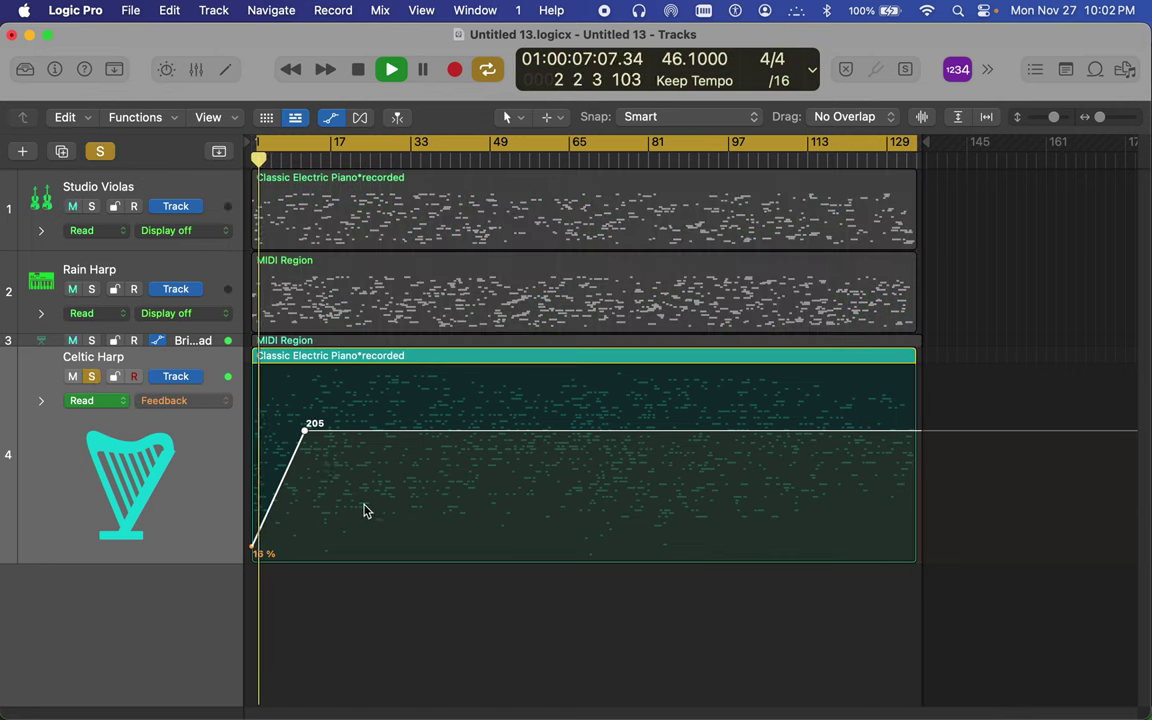
drag(304, 430, 353, 451)
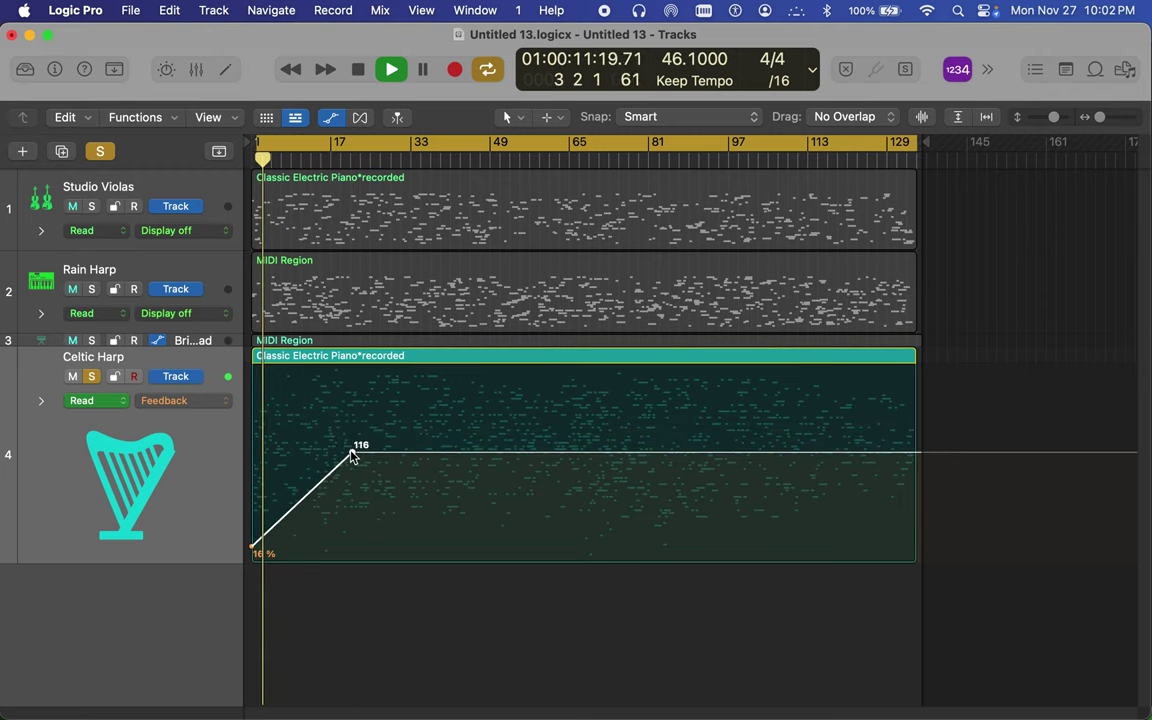
Automate the Double Dragon Mix in the Celtic Harp's Pedalboard with 39% at the start, 70% near bar 61 and 92% near bar 127
click(200, 400)
click(224, 349)
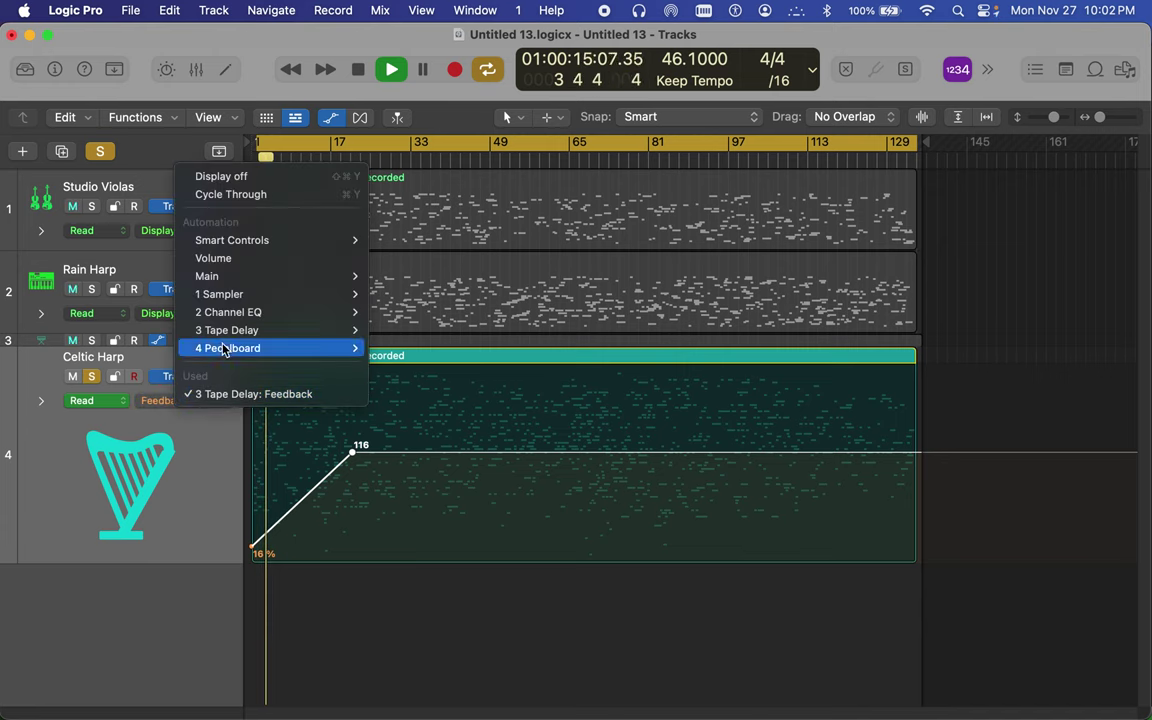
click(198, 400)
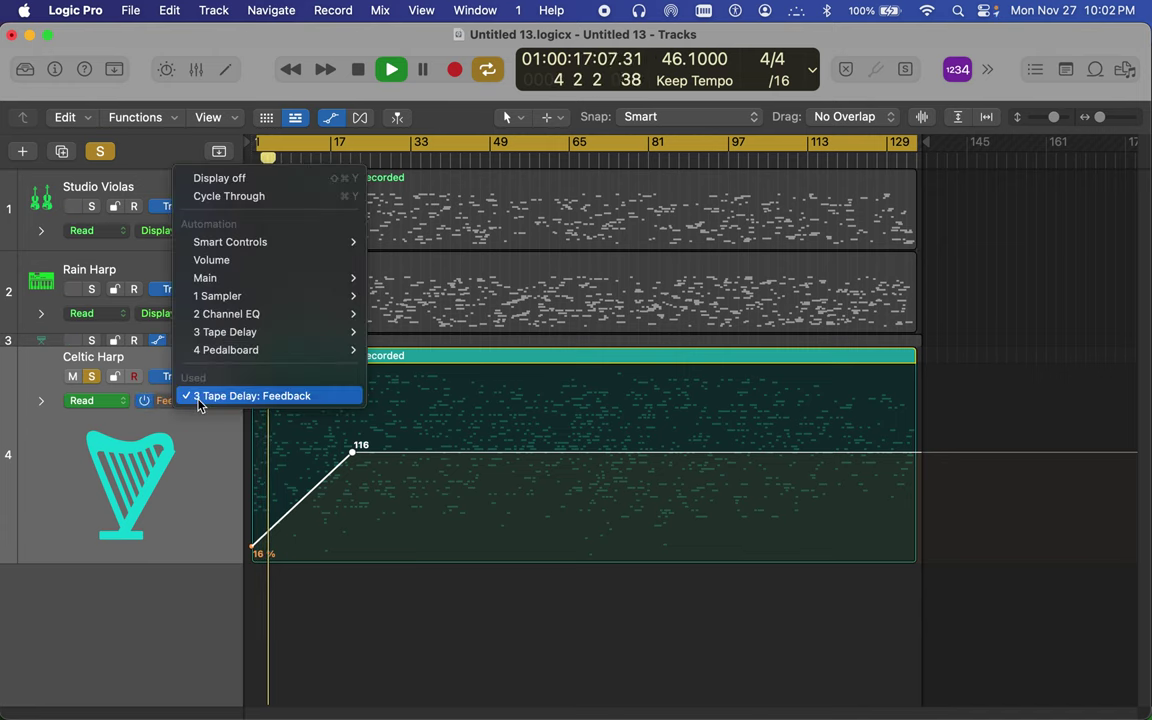
mouse_move(228, 350)
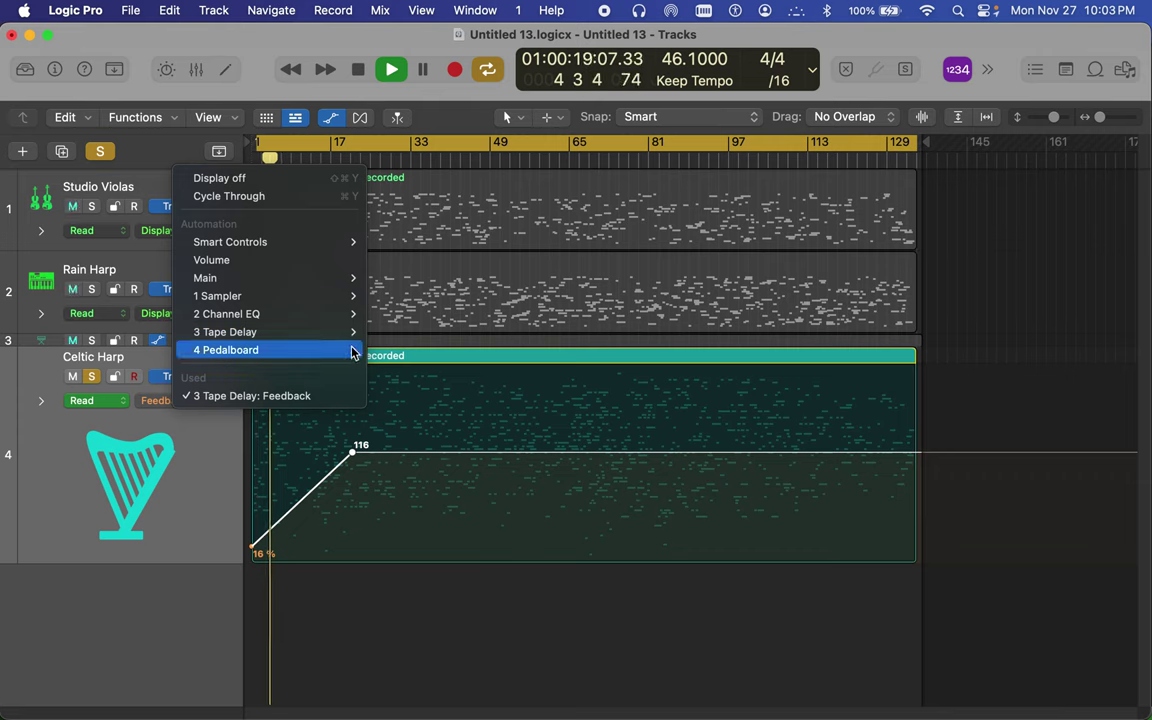
mouse_move(431, 357)
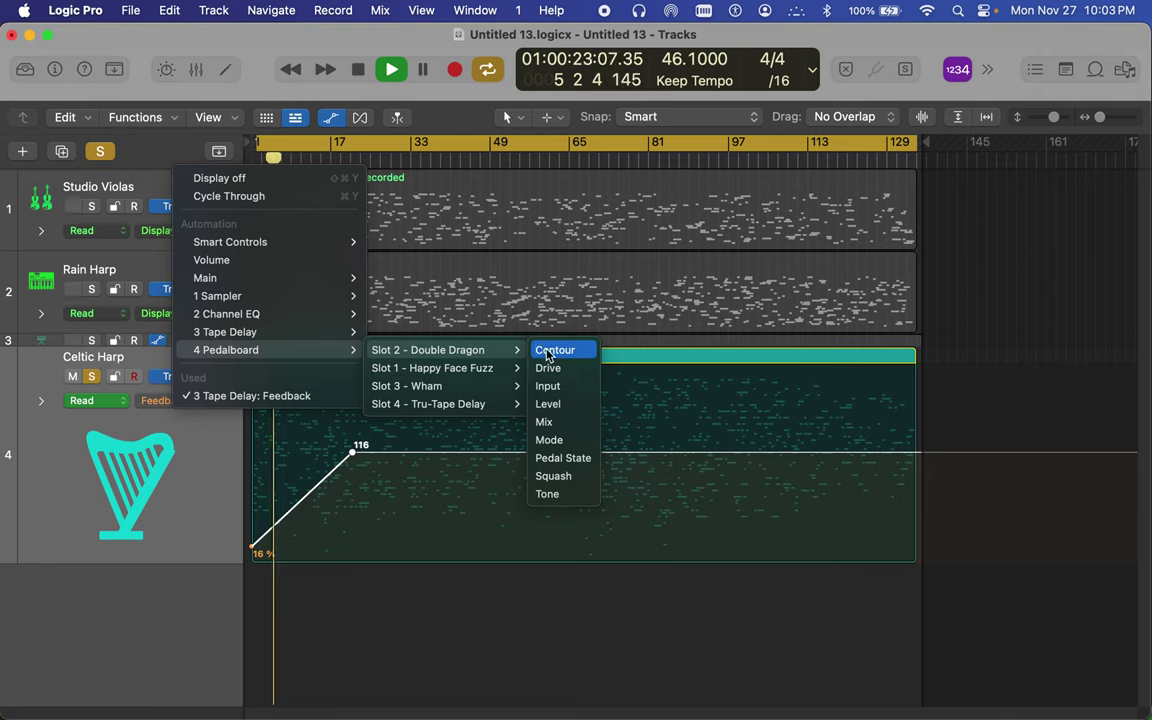
click(558, 421)
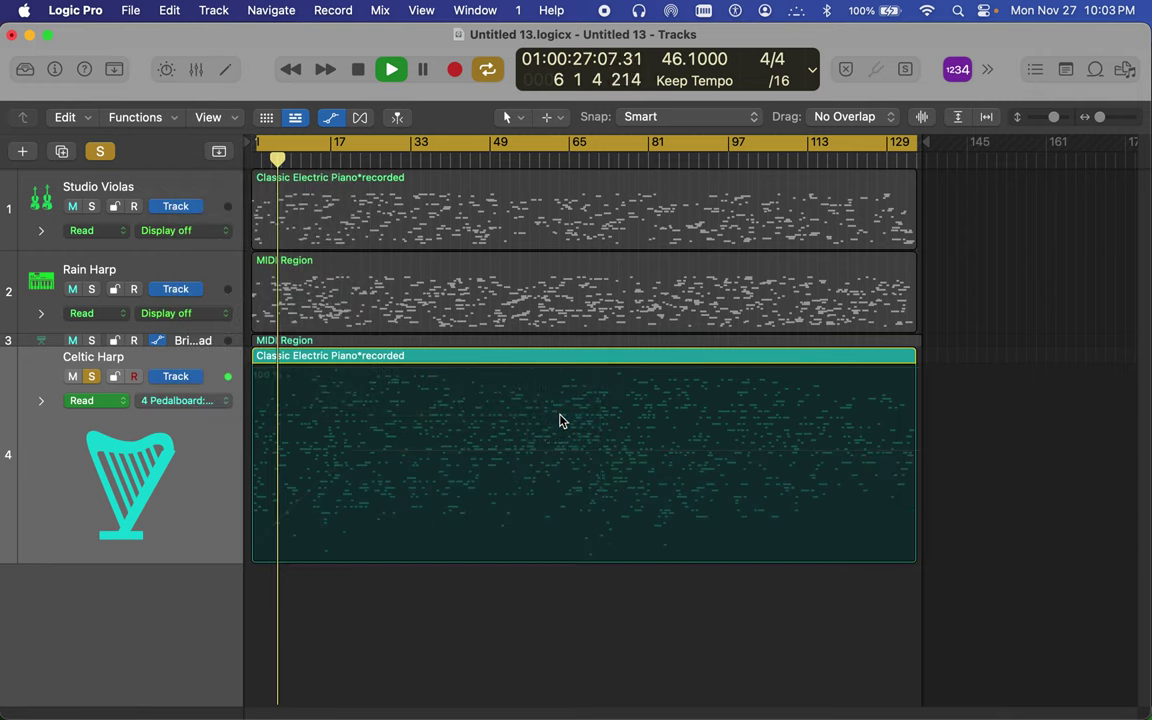
click(551, 428)
click(551, 428)
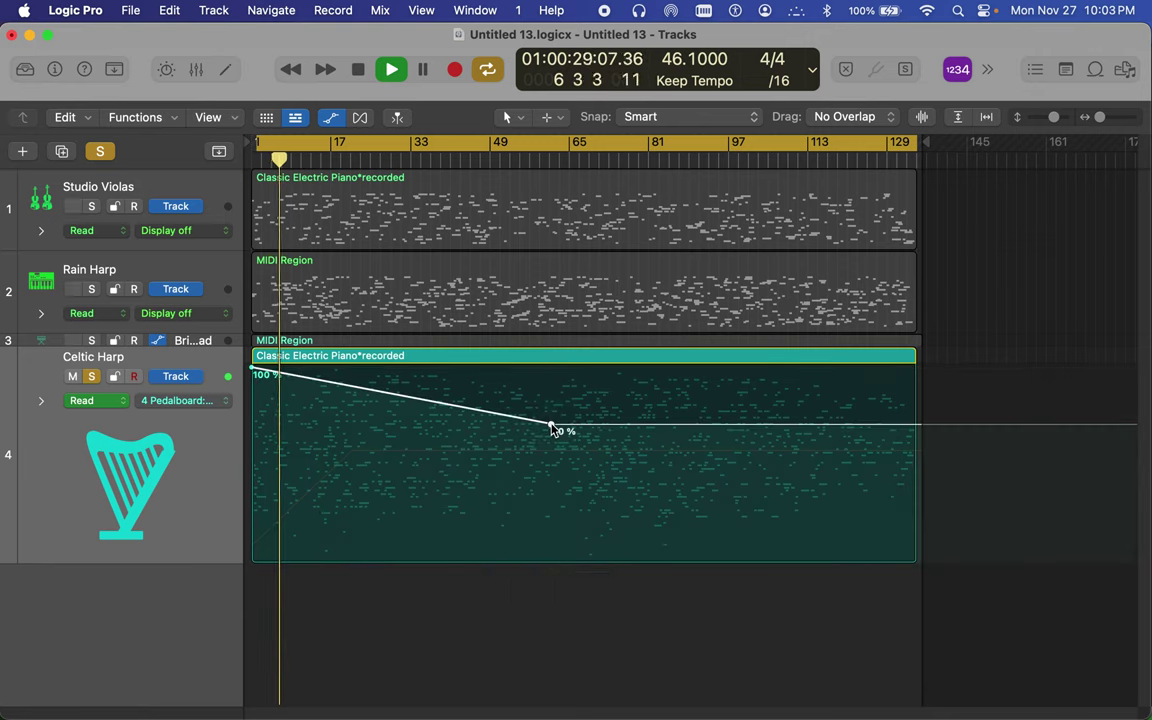
click(878, 382)
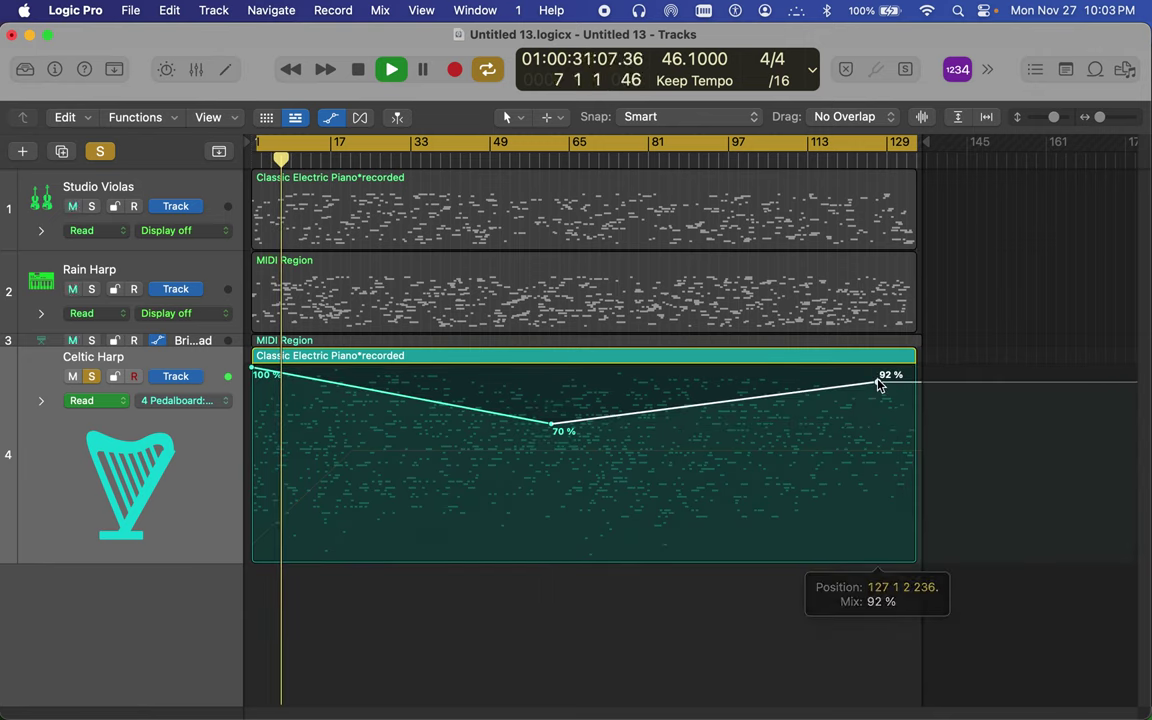
click(253, 487)
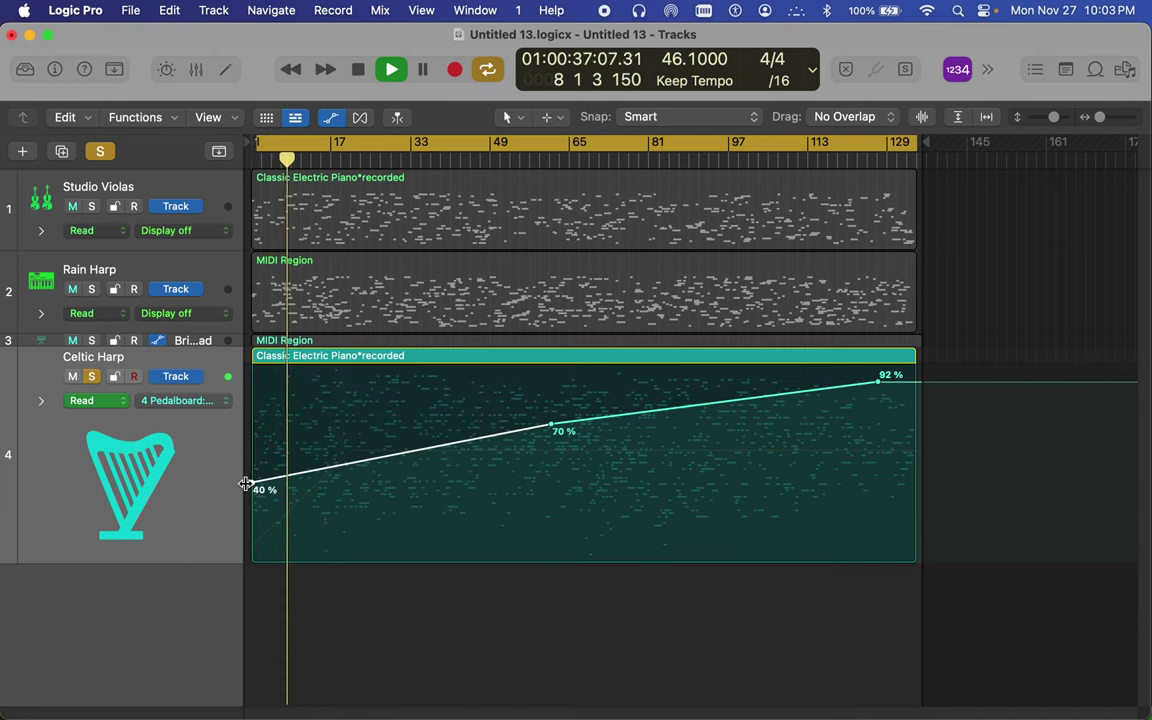
mouse_move(252, 484)
mouse_down()
mouse_move(252, 536)
mouse_move(251, 487)
mouse_up()
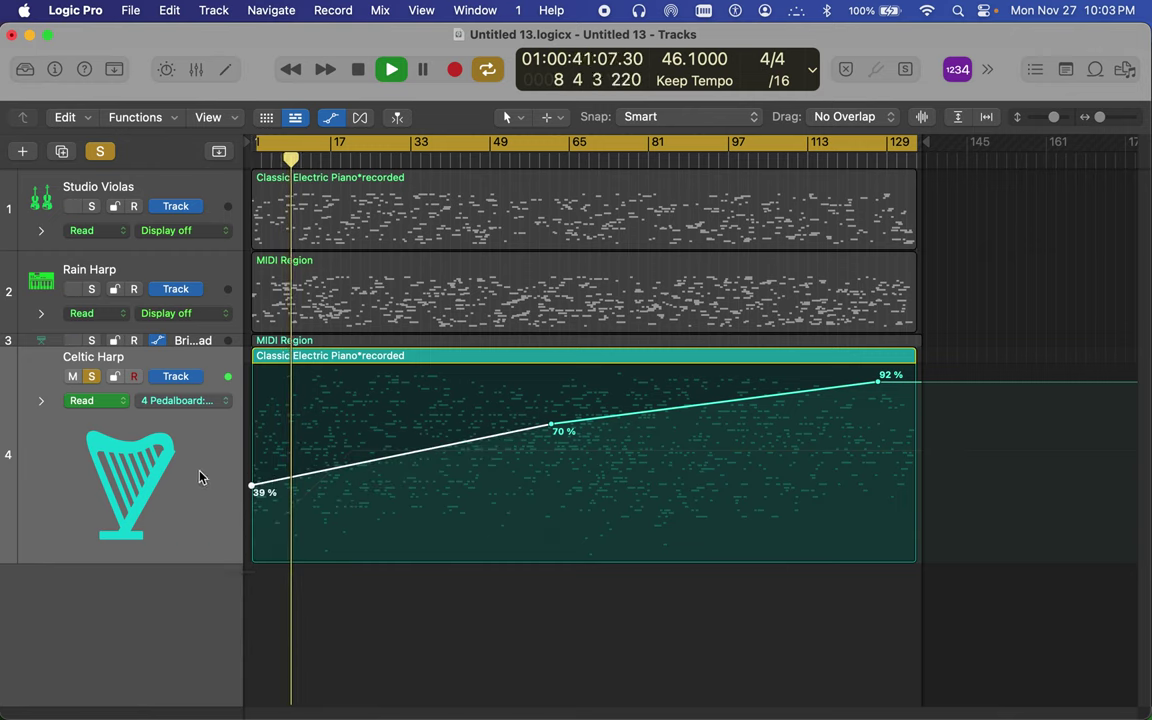
Automate the Wham Pedal Position on the Celtic Harp with points of 0.990 near bar 5, 0.067 near bar 11 and 1.000 near bar 19
click(193, 402)
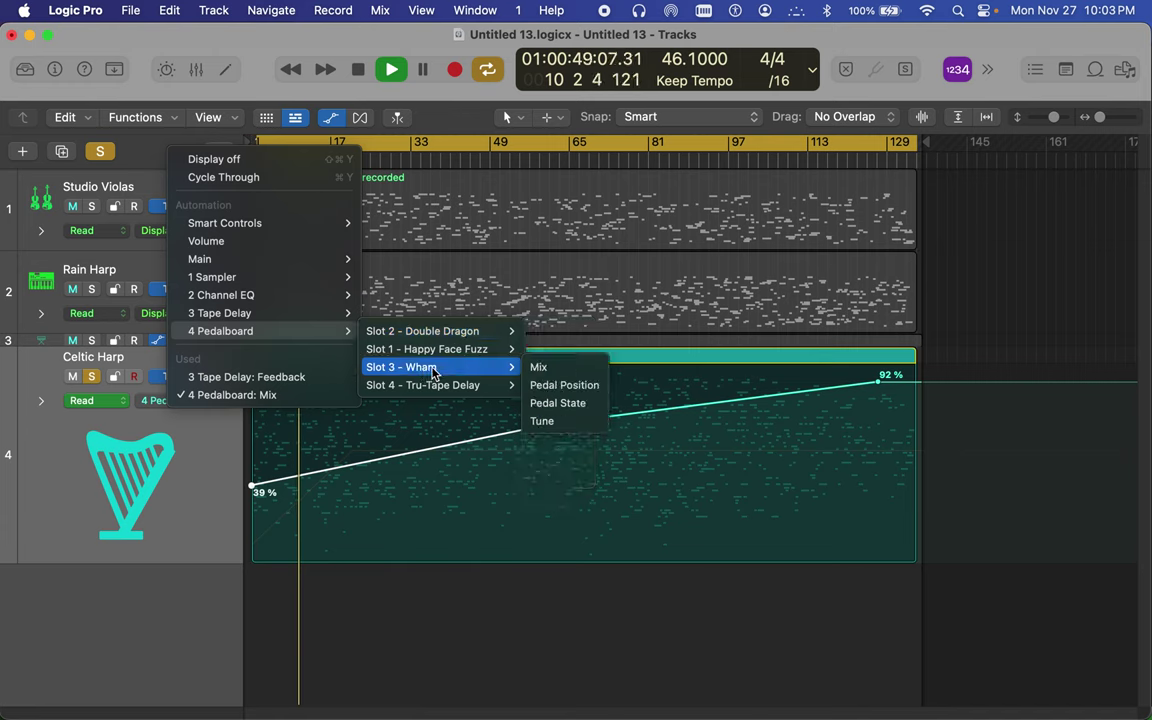
click(566, 386)
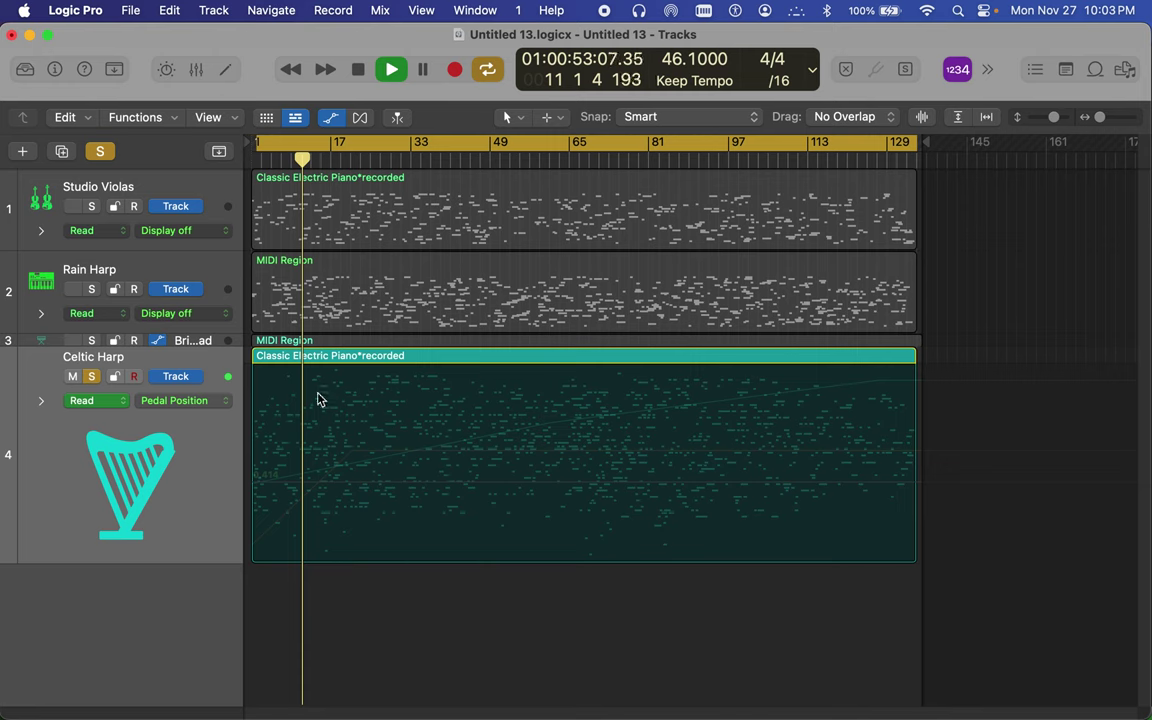
click(273, 387)
click(271, 385)
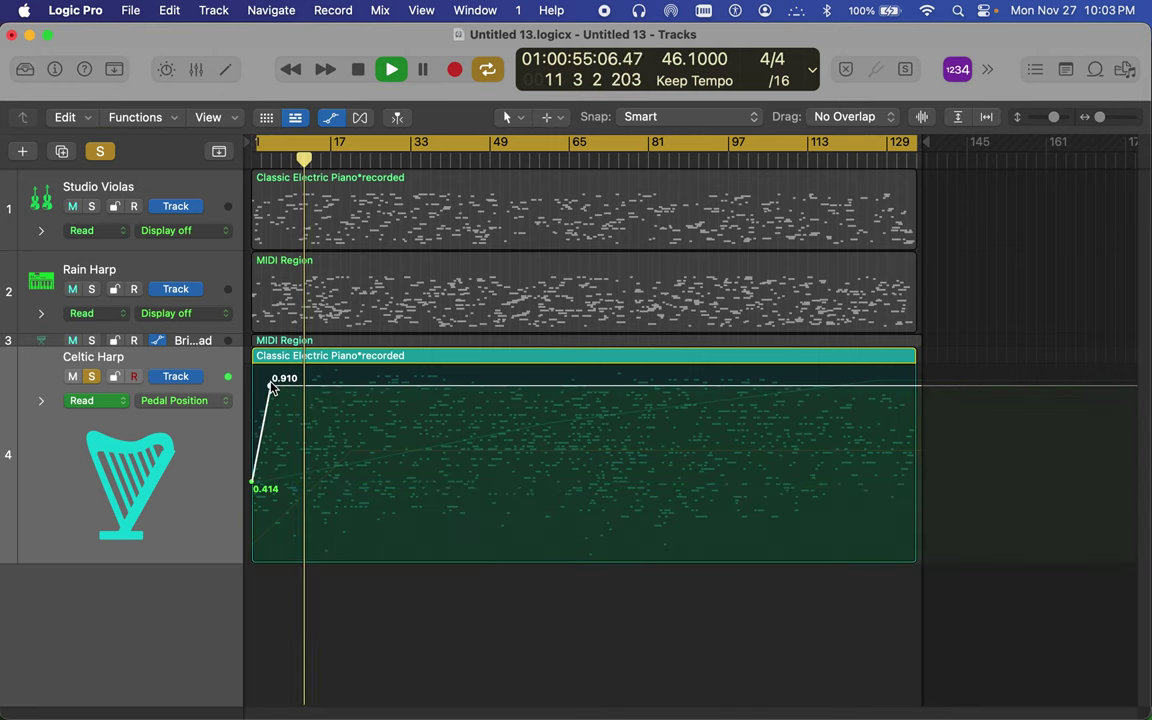
drag(271, 385, 270, 377)
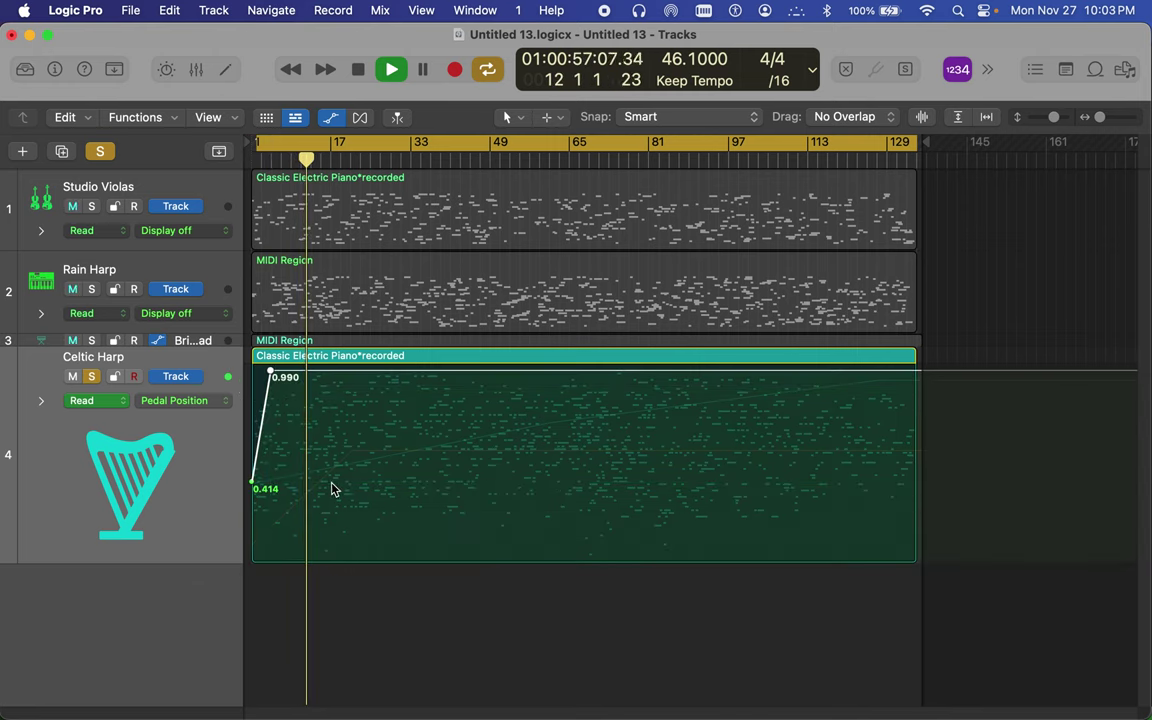
click(303, 550)
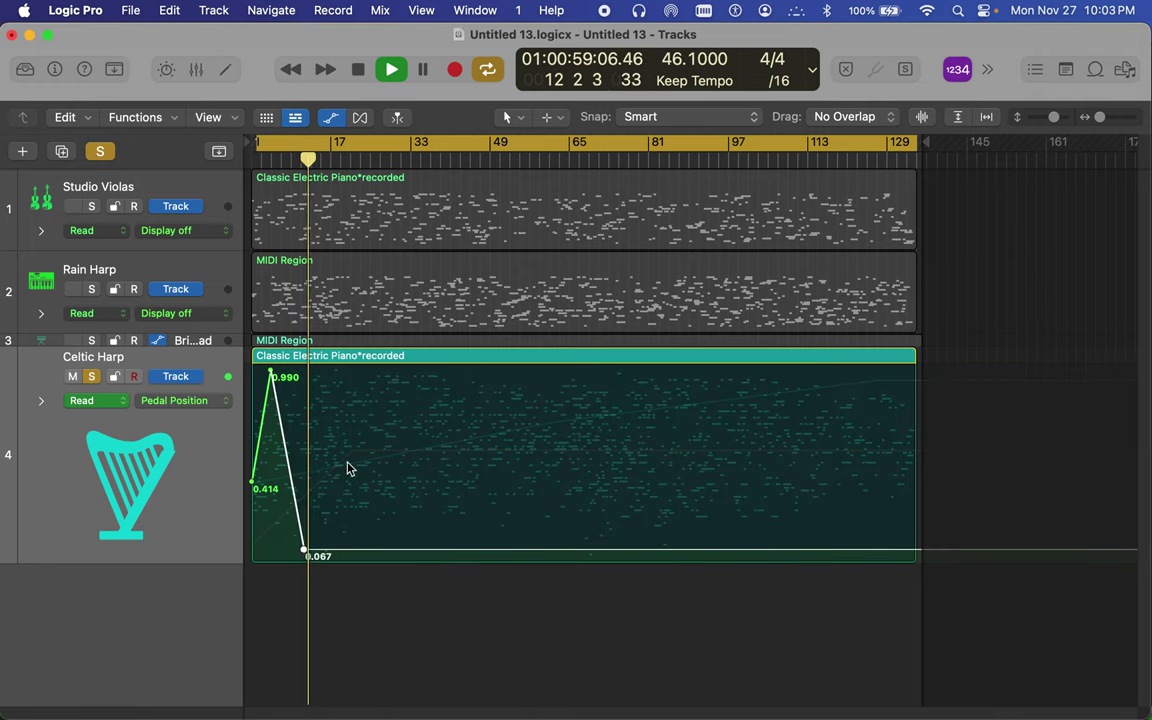
click(343, 385)
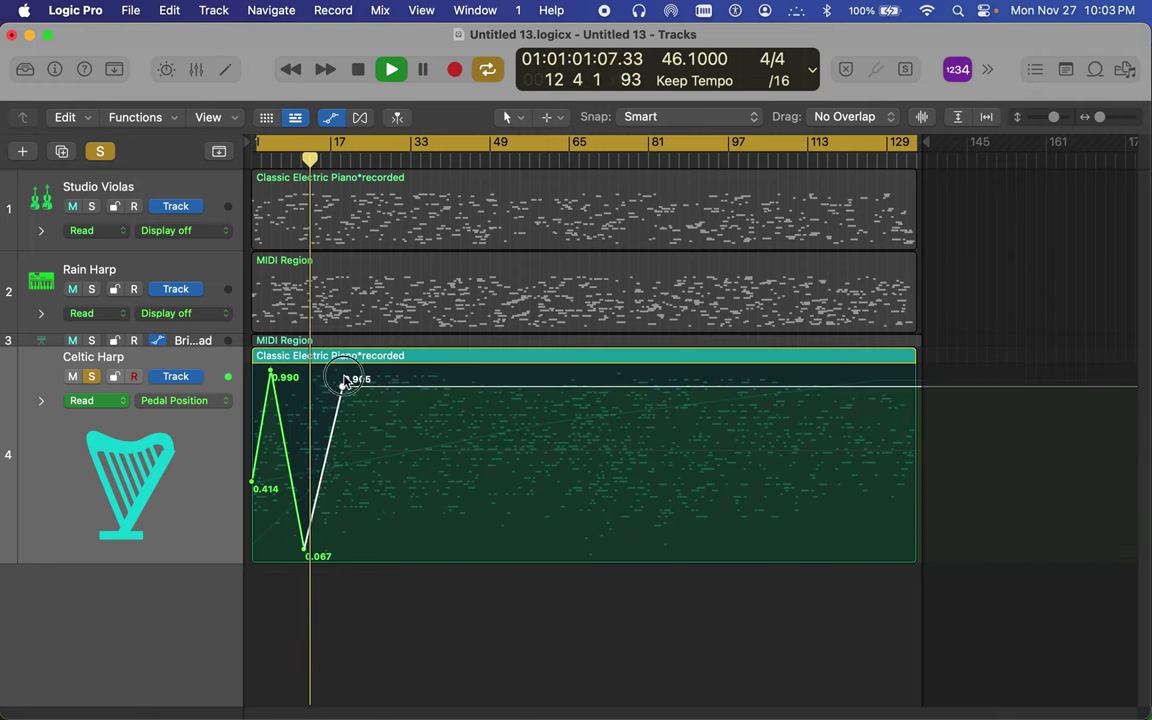
drag(343, 385, 343, 371)
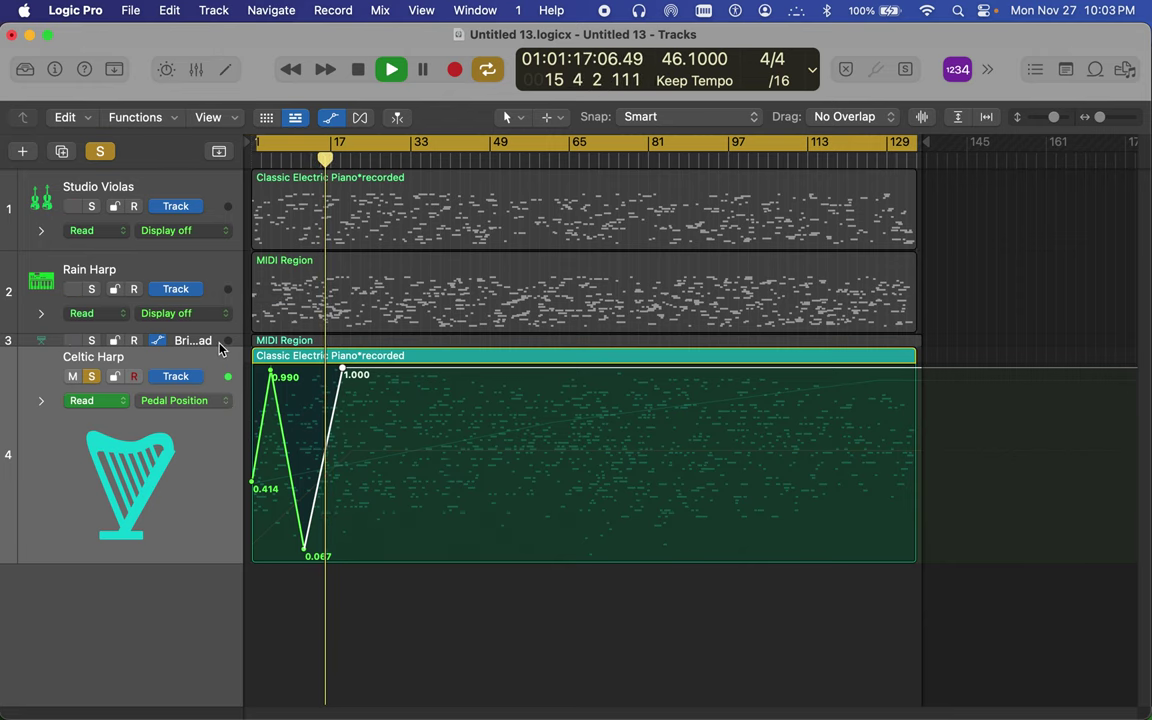
Enlarge the British Combo Synth Lead track, look through its used automation lanes and display the Pedalboard Pedal Position lane
click(54, 346)
drag(54, 346, 89, 519)
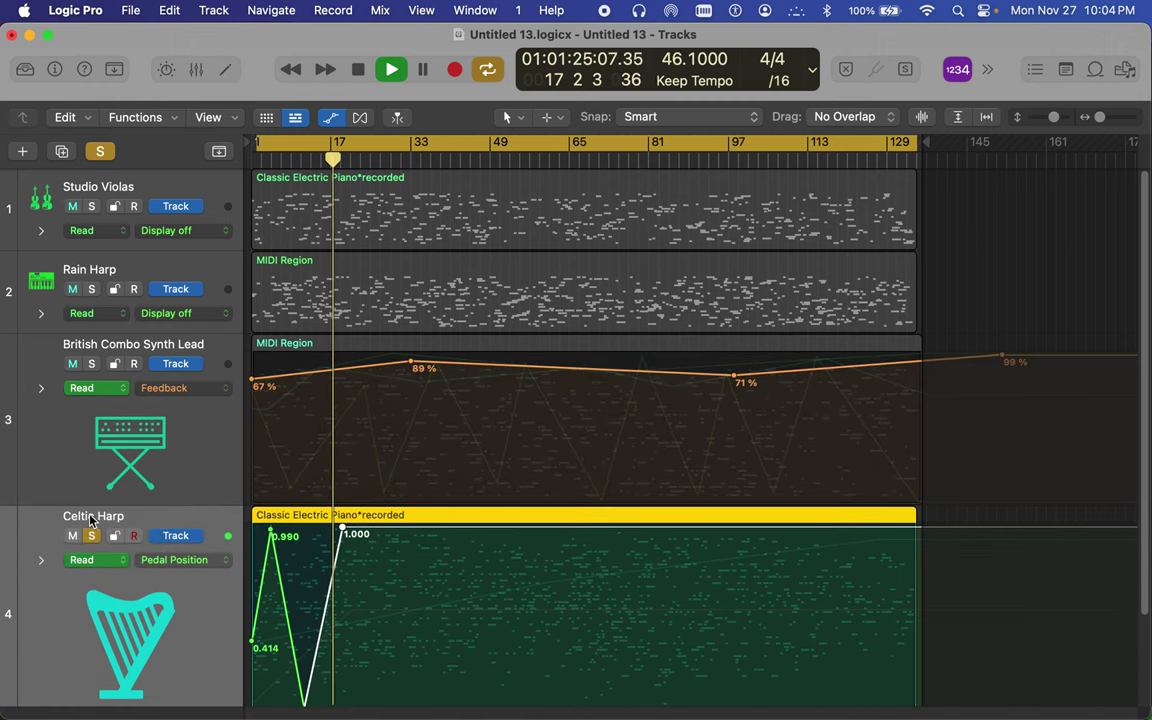
click(203, 388)
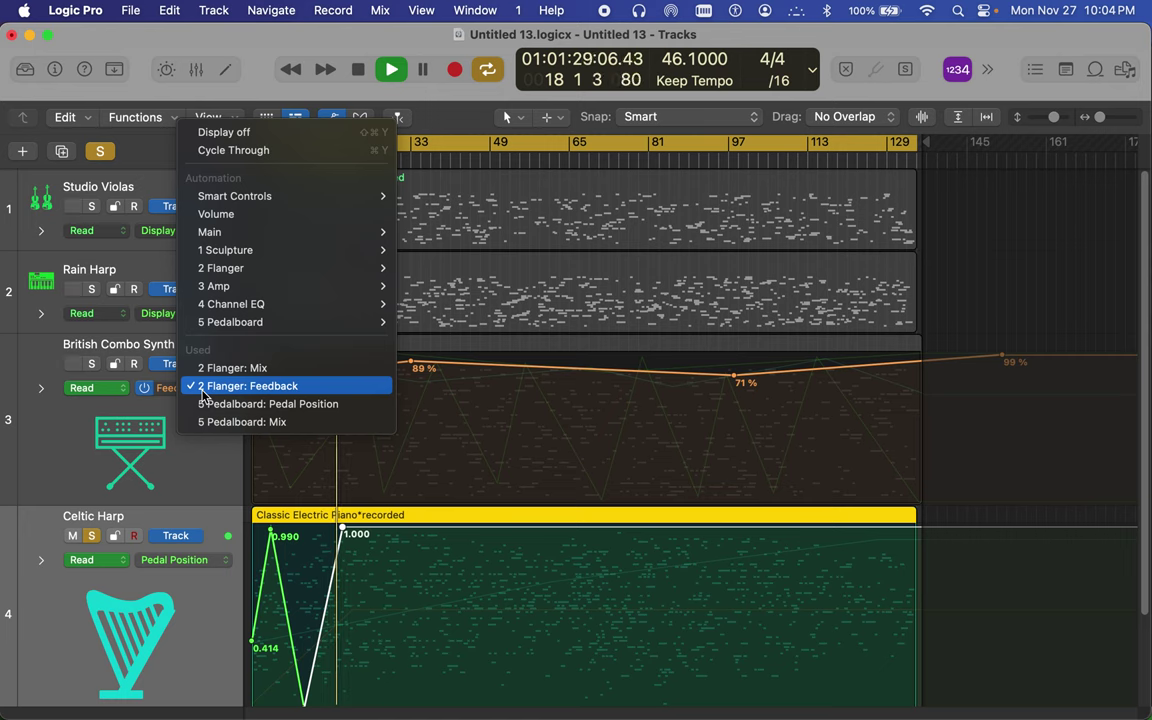
click(210, 368)
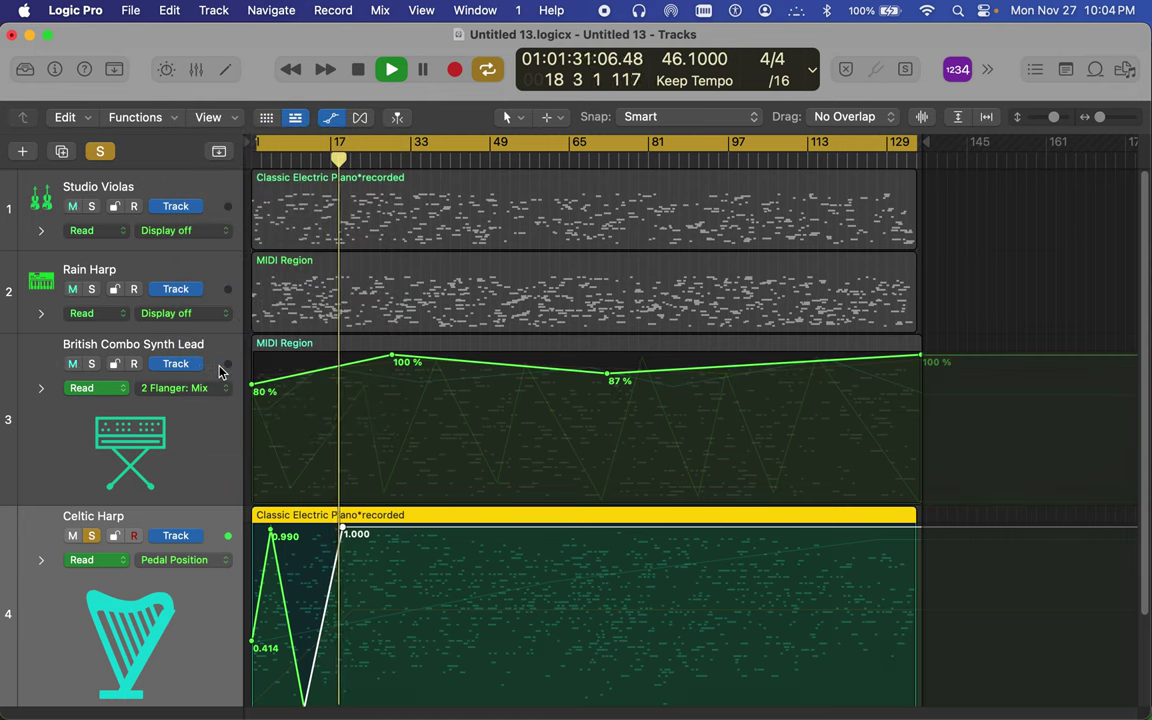
click(218, 388)
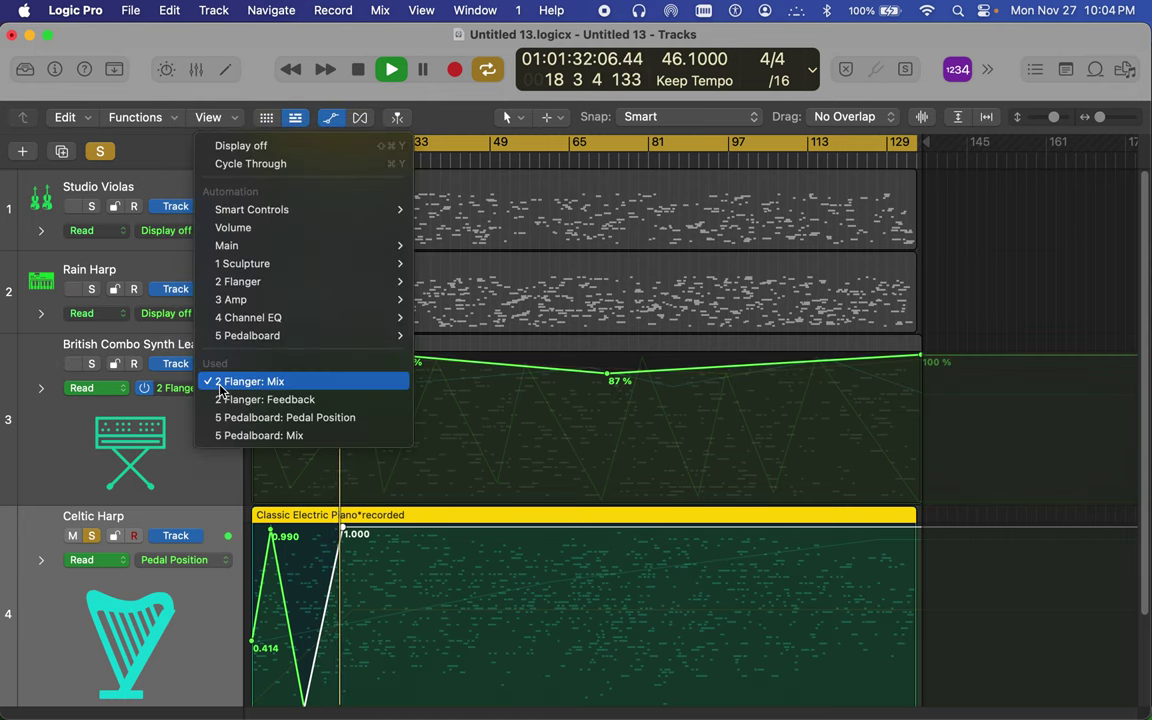
click(241, 437)
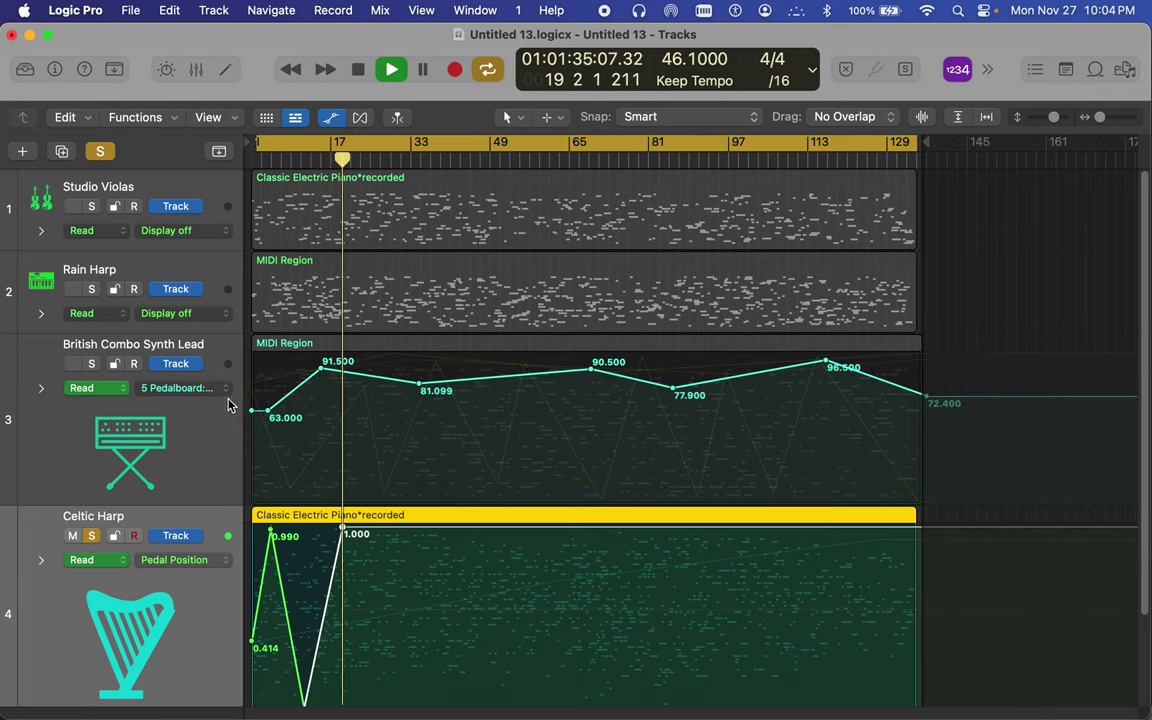
click(200, 388)
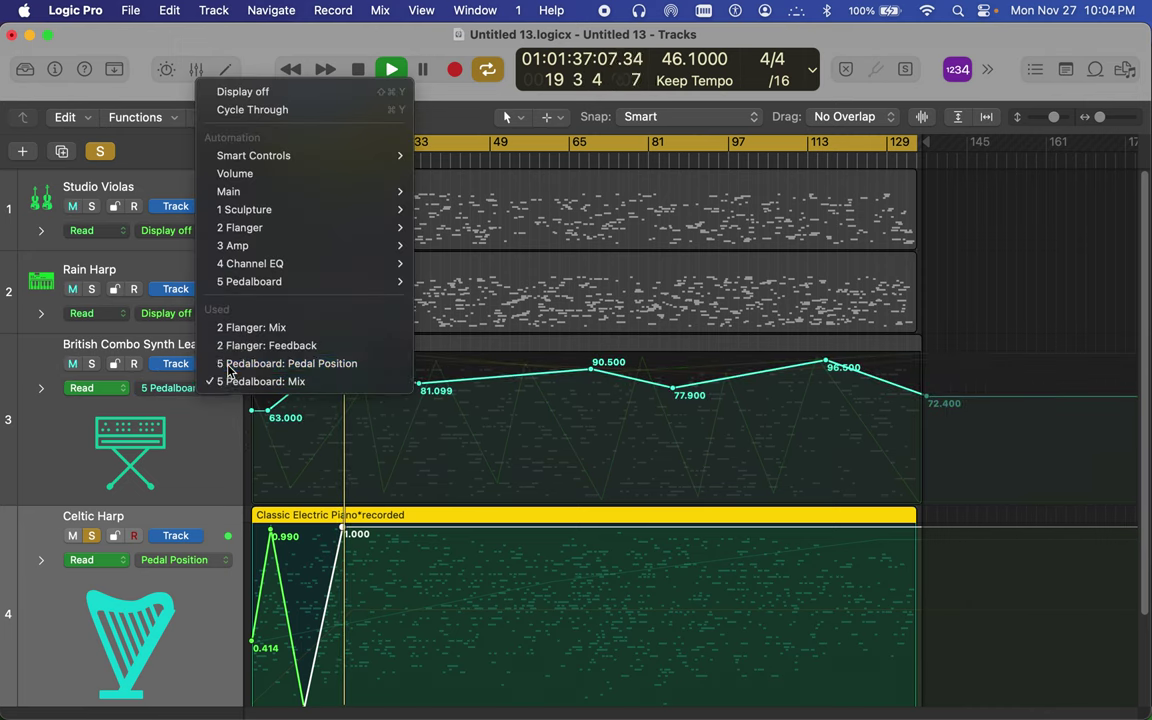
click(230, 366)
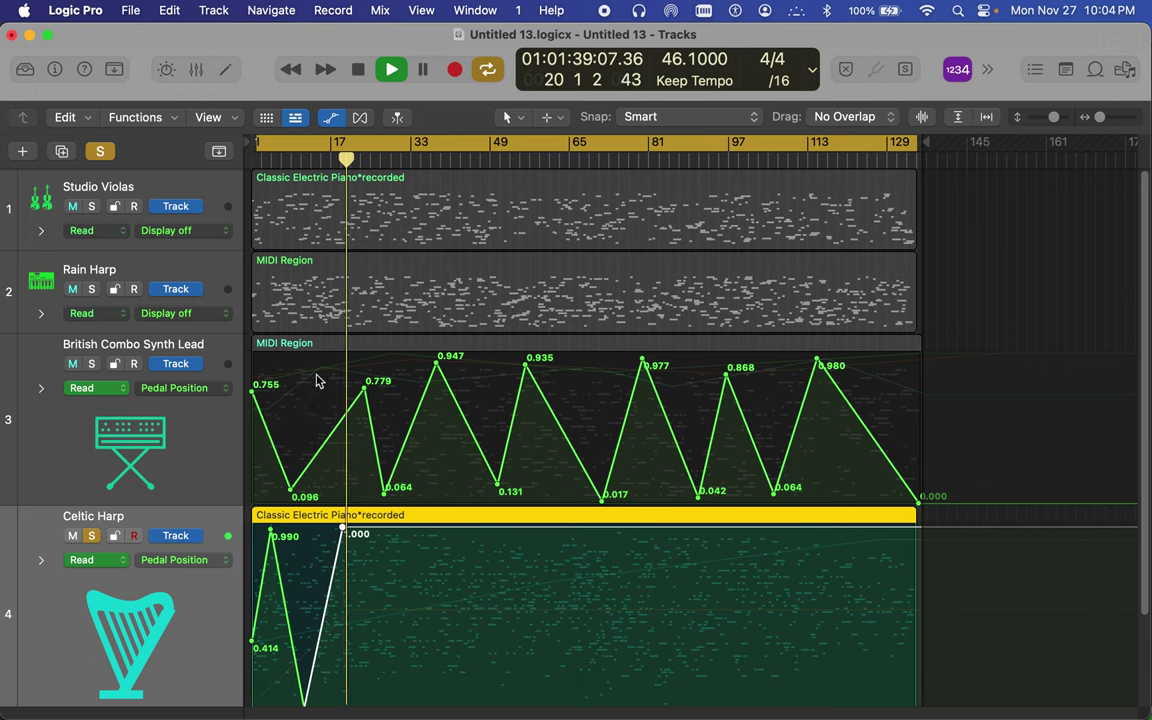
Copy the synth lead's Pedal Position points from the 0.779 peak onward to the Celtic Harp, starting near bar 39
drag(329, 358, 920, 346)
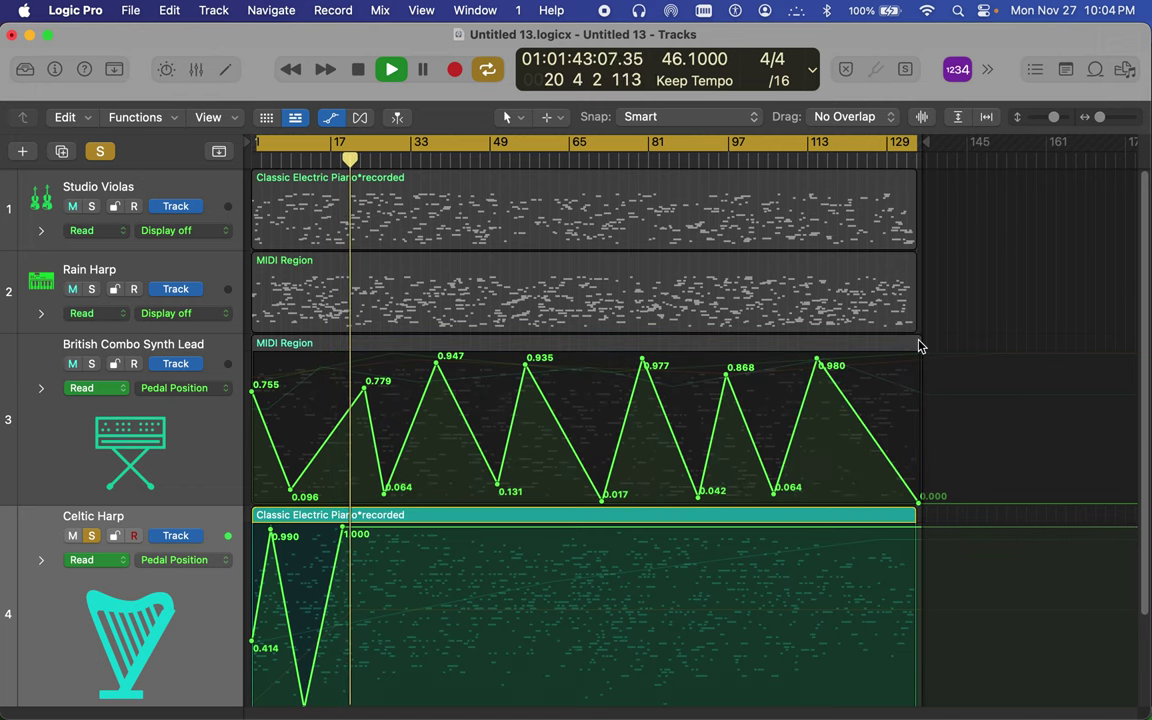
click(359, 72)
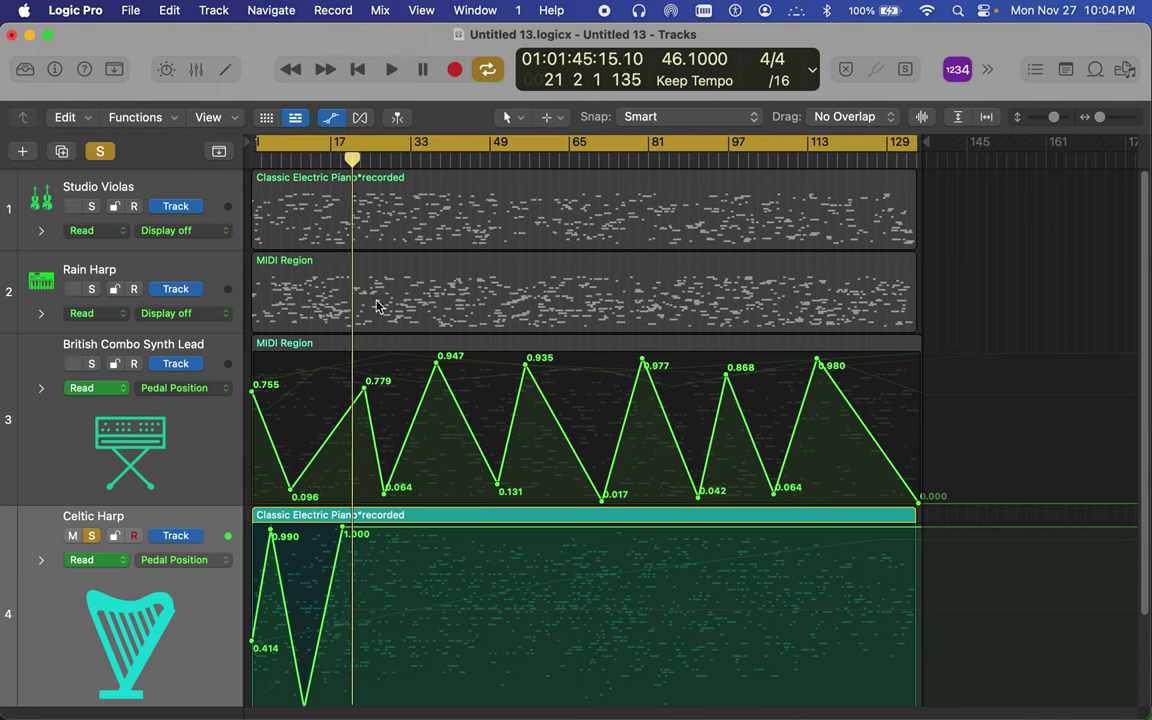
drag(337, 379, 1057, 373)
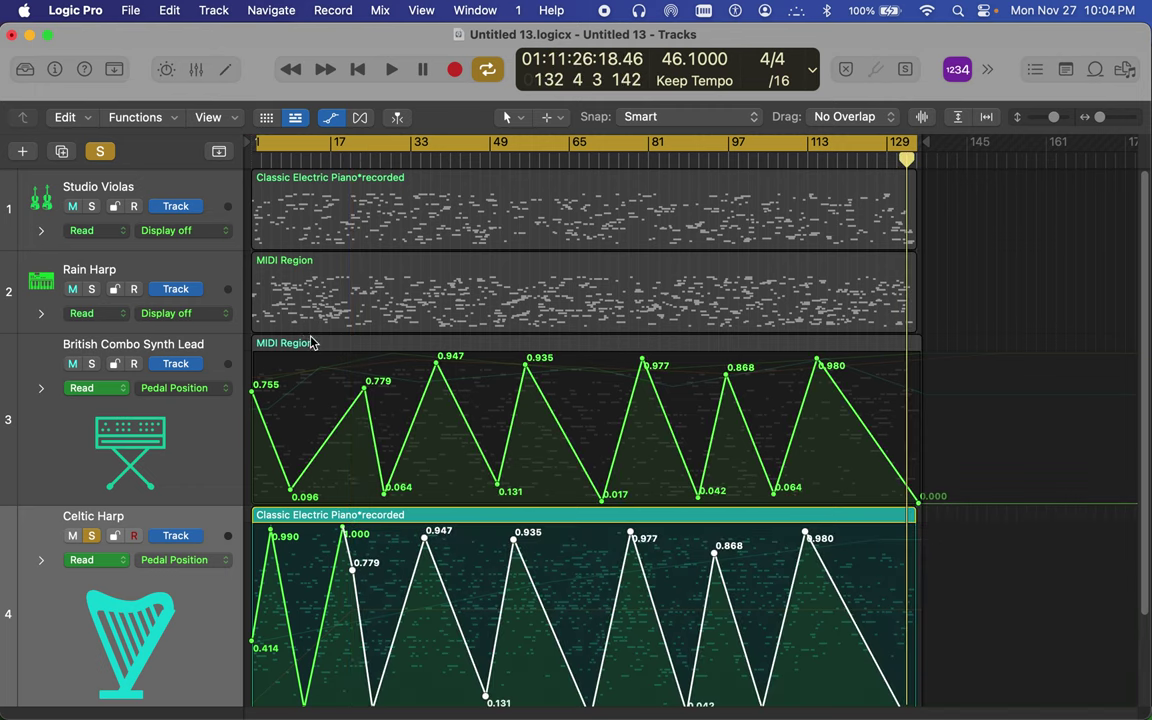
drag(424, 541, 513, 541)
Add a Pedal Position automation point of 0.045 near bar 28 on the Celtic Harp
click(390, 676)
click(387, 674)
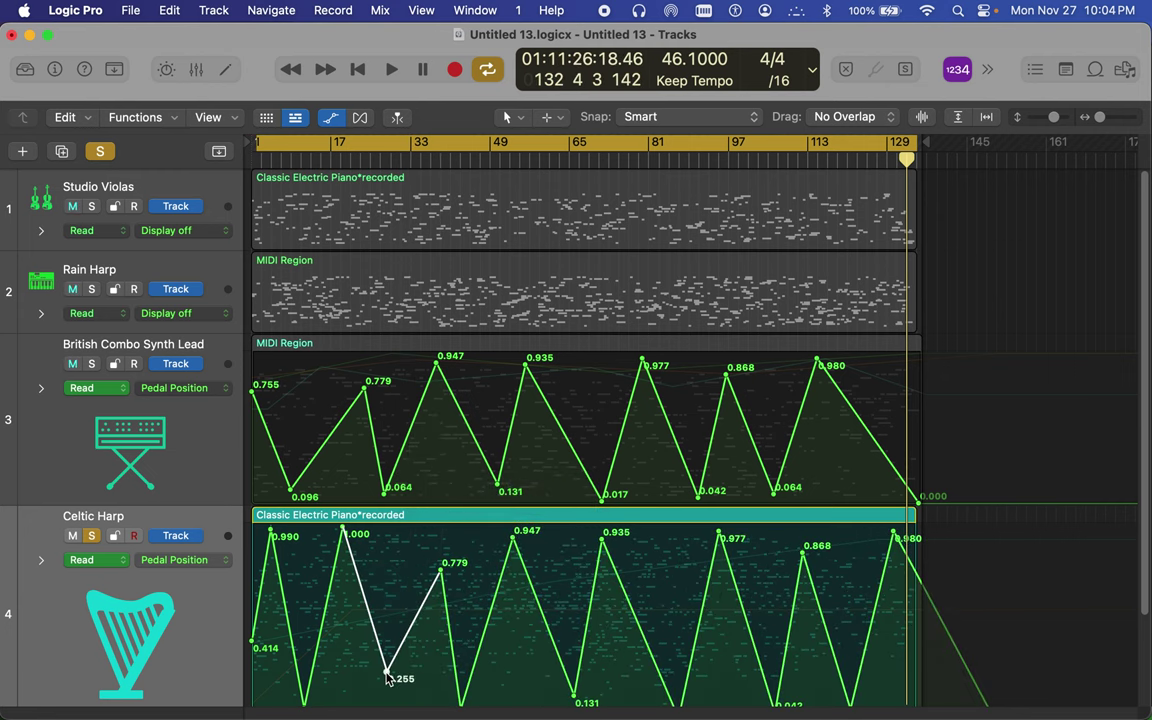
drag(387, 676, 388, 704)
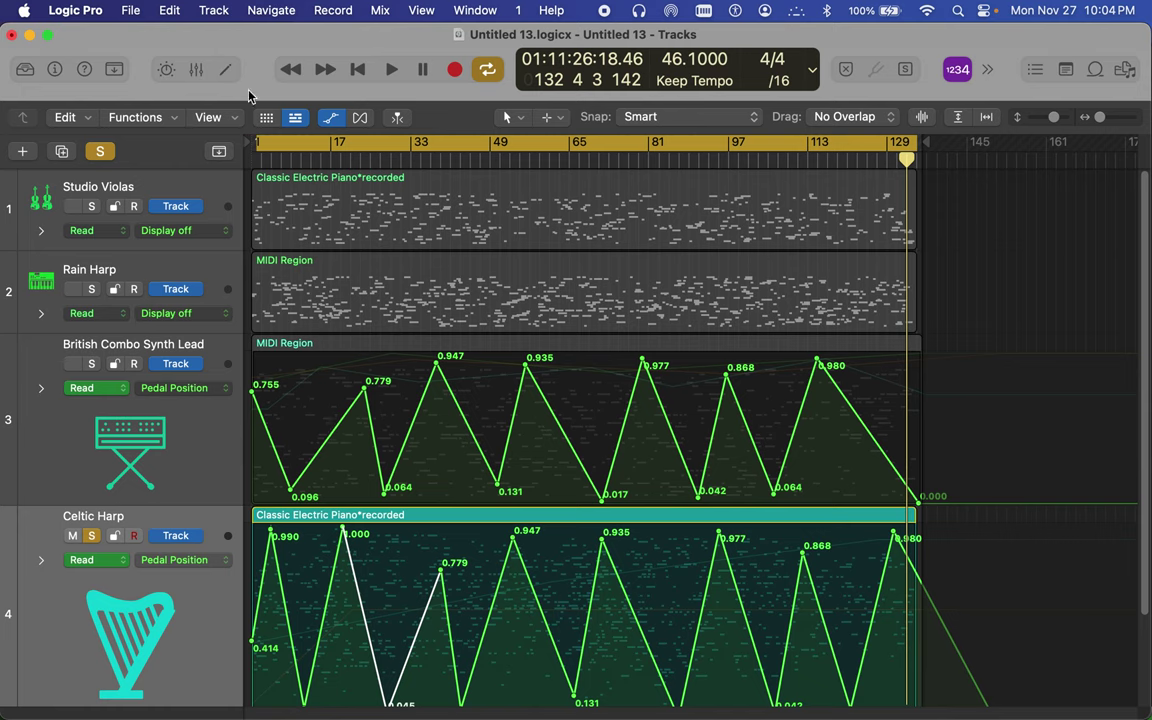
Play the project from the start and view the opening bars of the Celtic Harp's Pedal Position automation up close
click(357, 69)
click(391, 69)
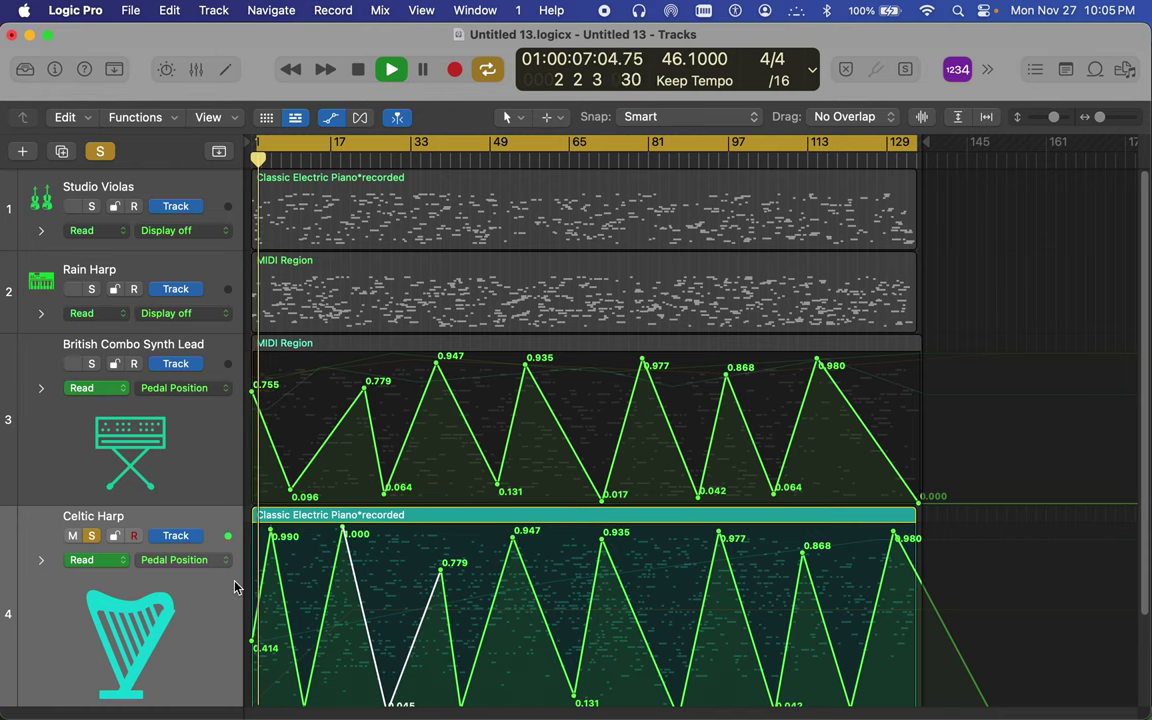
scroll(180, 609, down, 4)
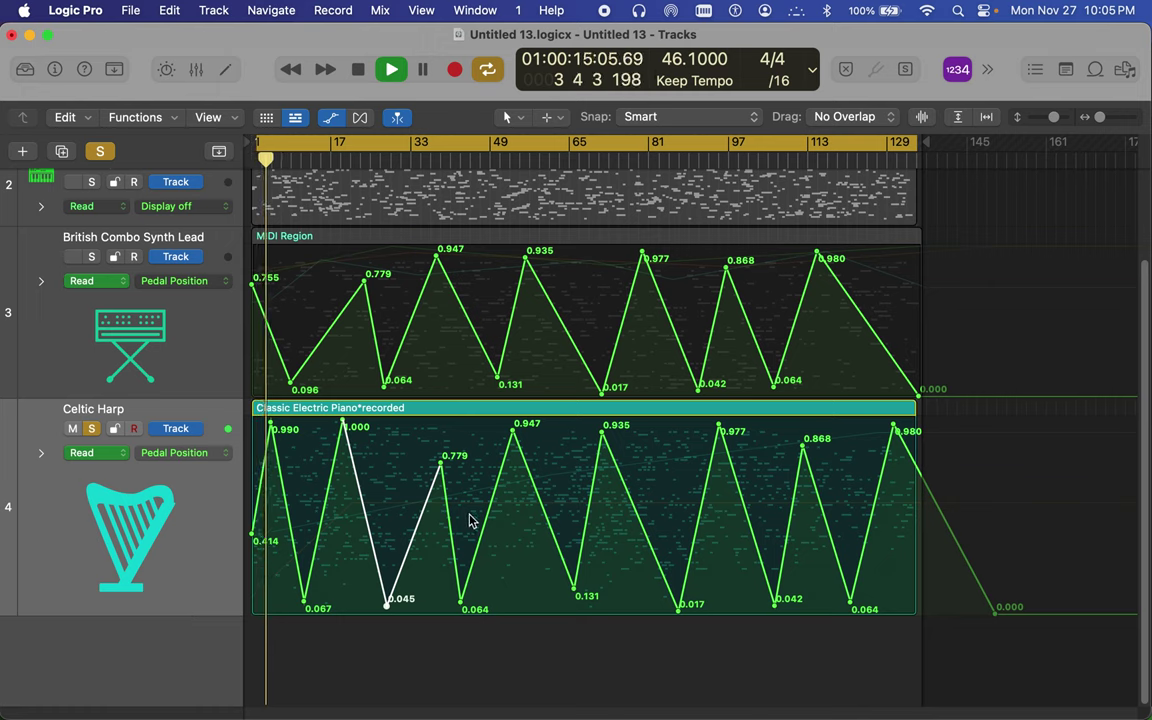
key(super+Right)
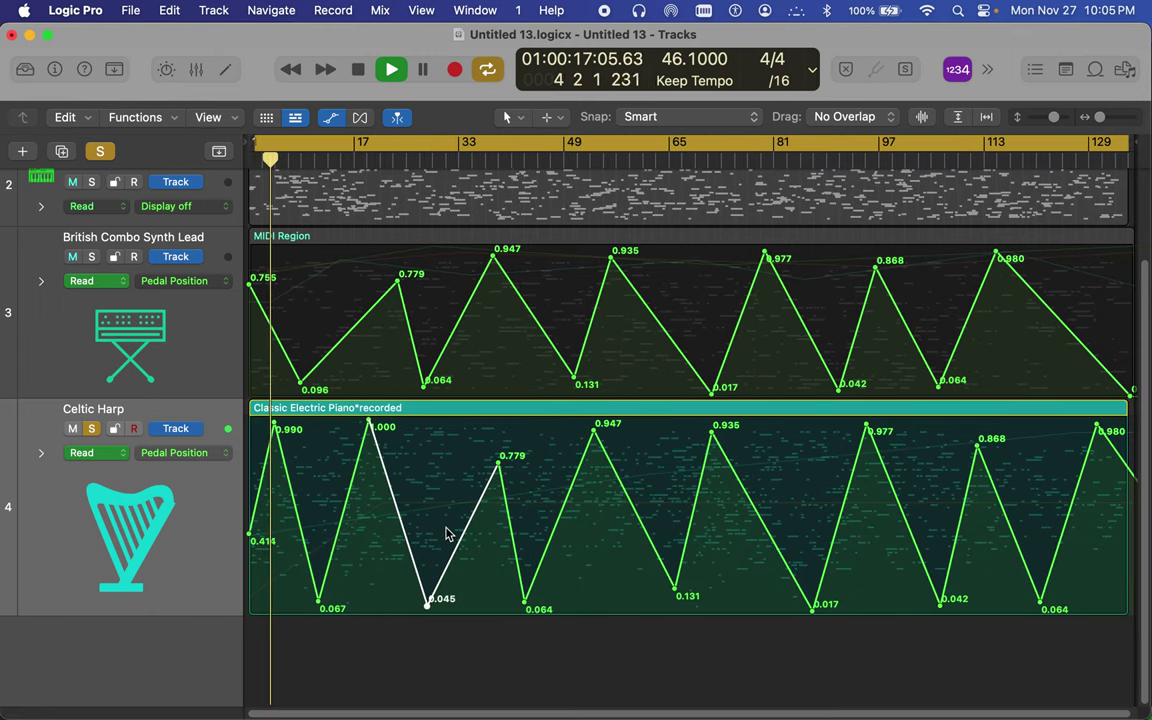
key(super+Right)
key(super+Right)
scroll(448, 527, up, 5)
scroll(448, 527, down, 5)
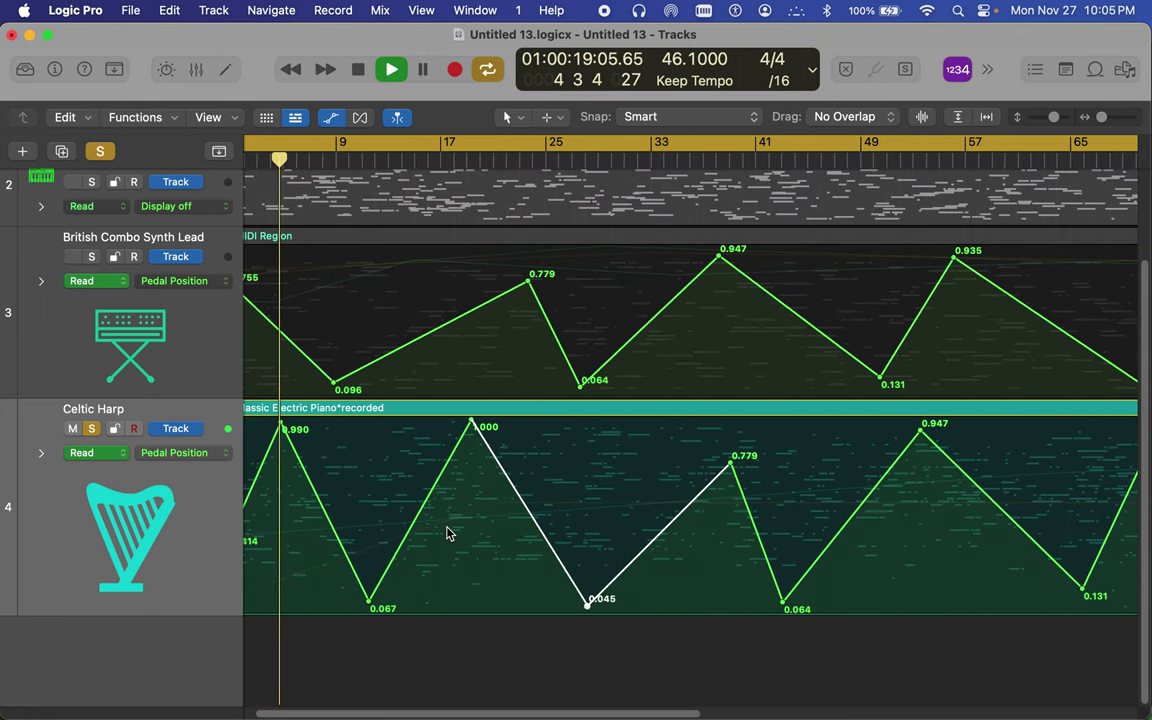
scroll(363, 537, left, 2)
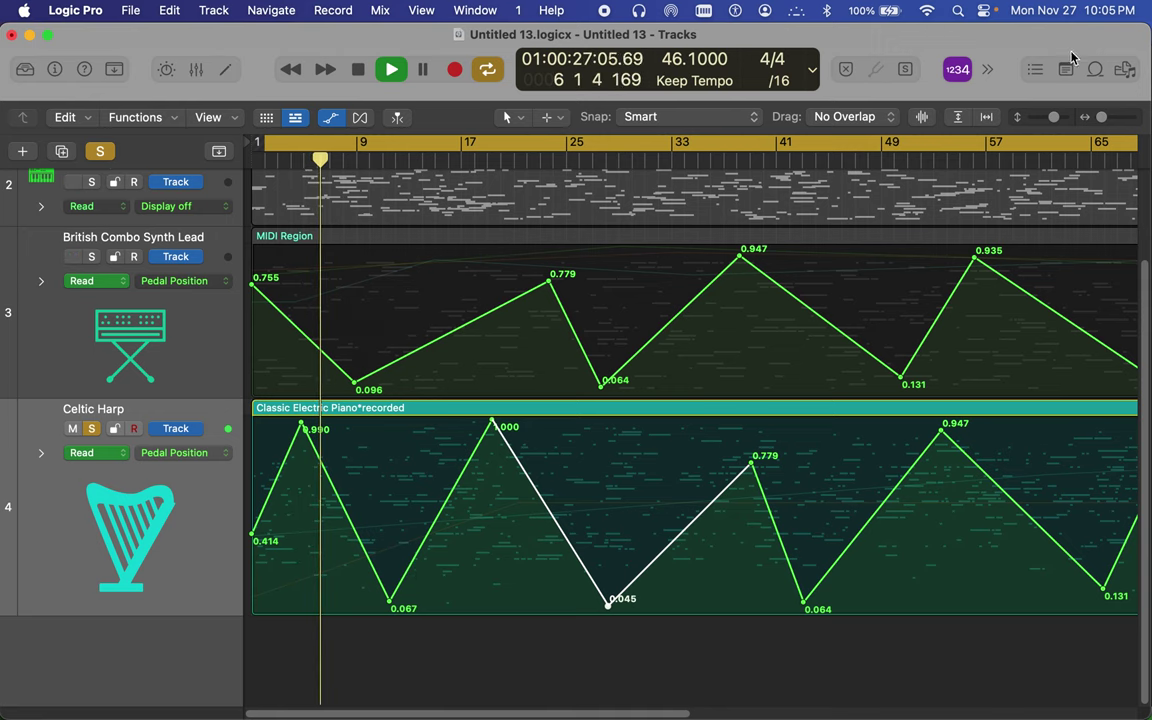
click(1035, 72)
click(1035, 72)
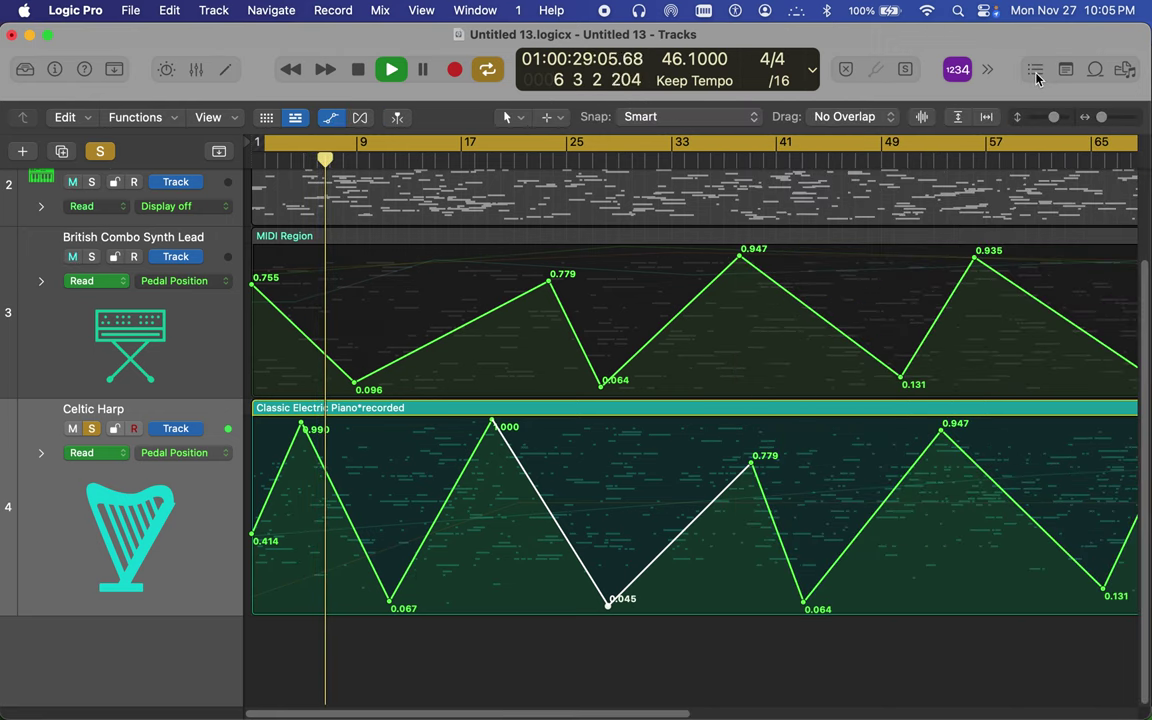
click(1064, 70)
click(1066, 70)
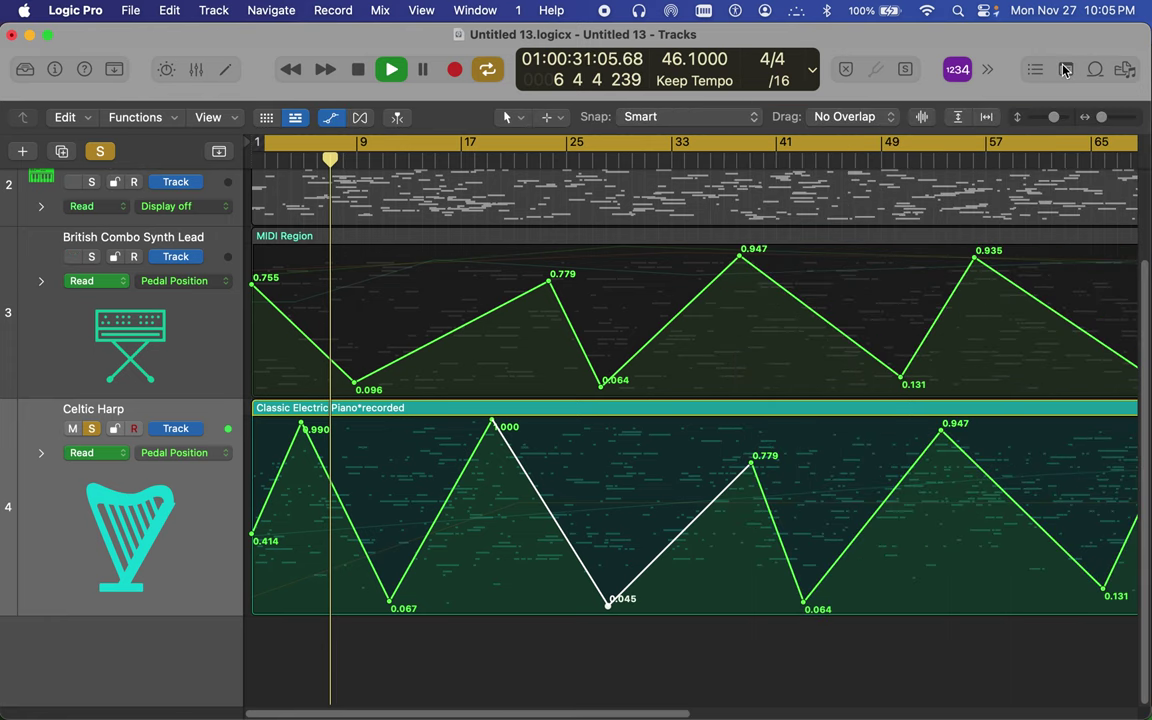
click(1095, 70)
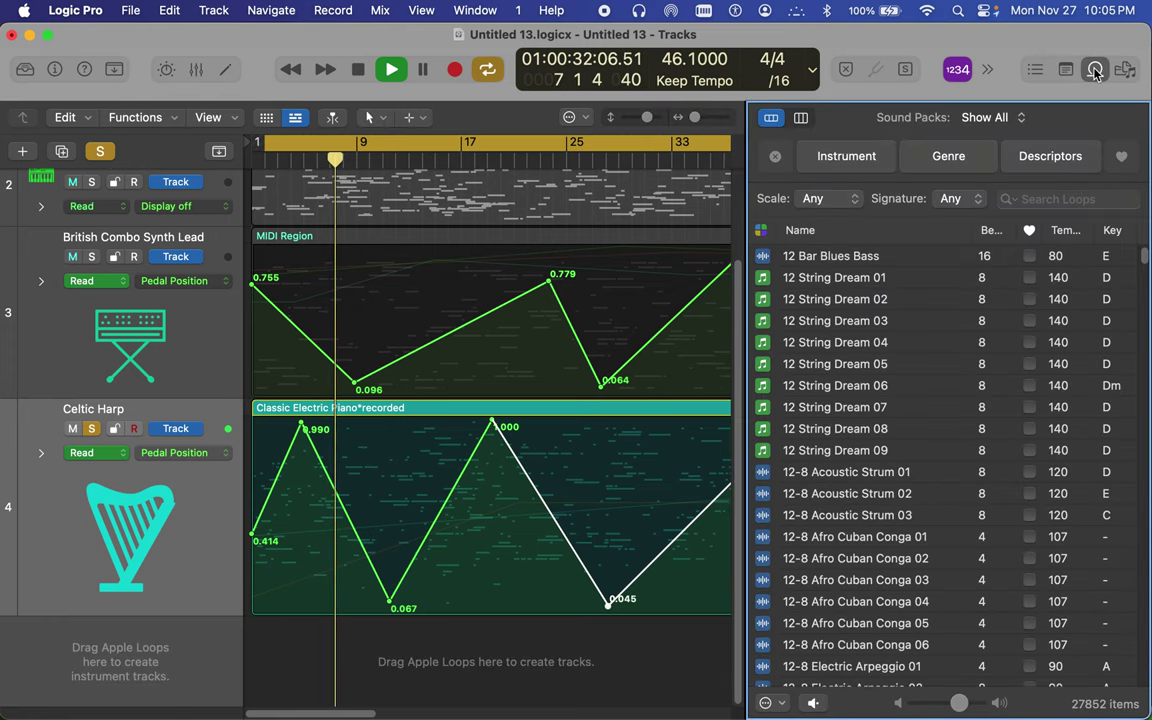
click(1095, 71)
click(1125, 70)
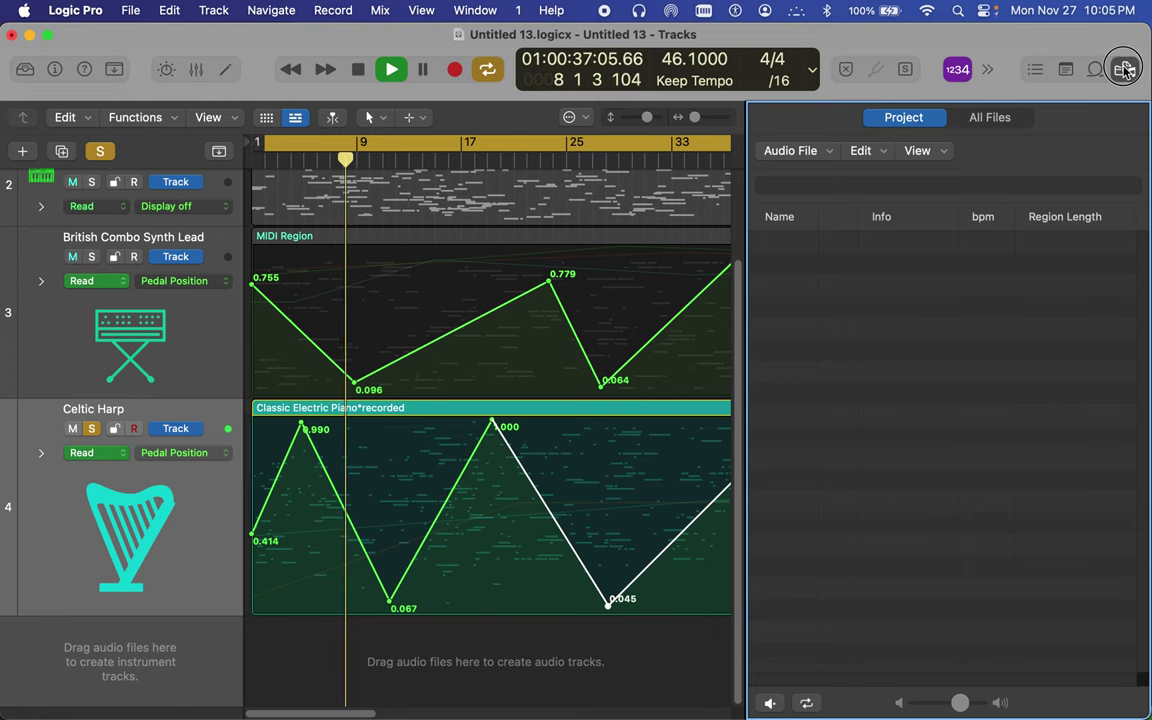
click(1125, 70)
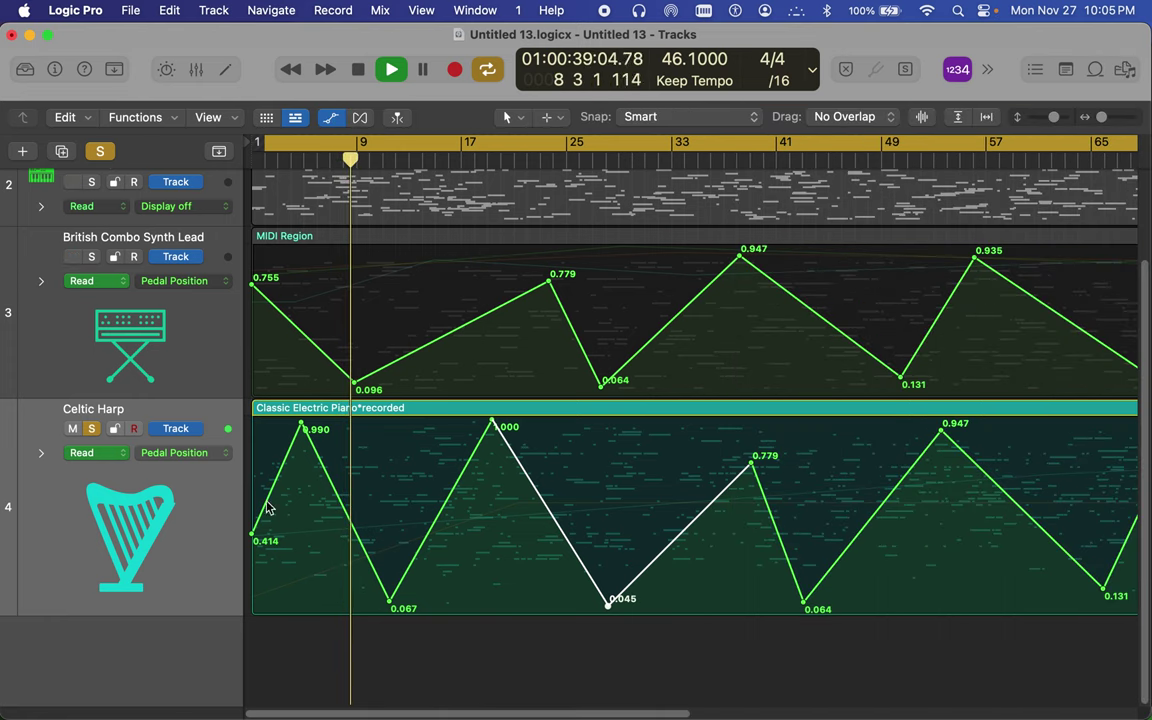
Show the Mixer, take the Celtic Harp out of solo and set its volume to -1.9 dB
click(197, 71)
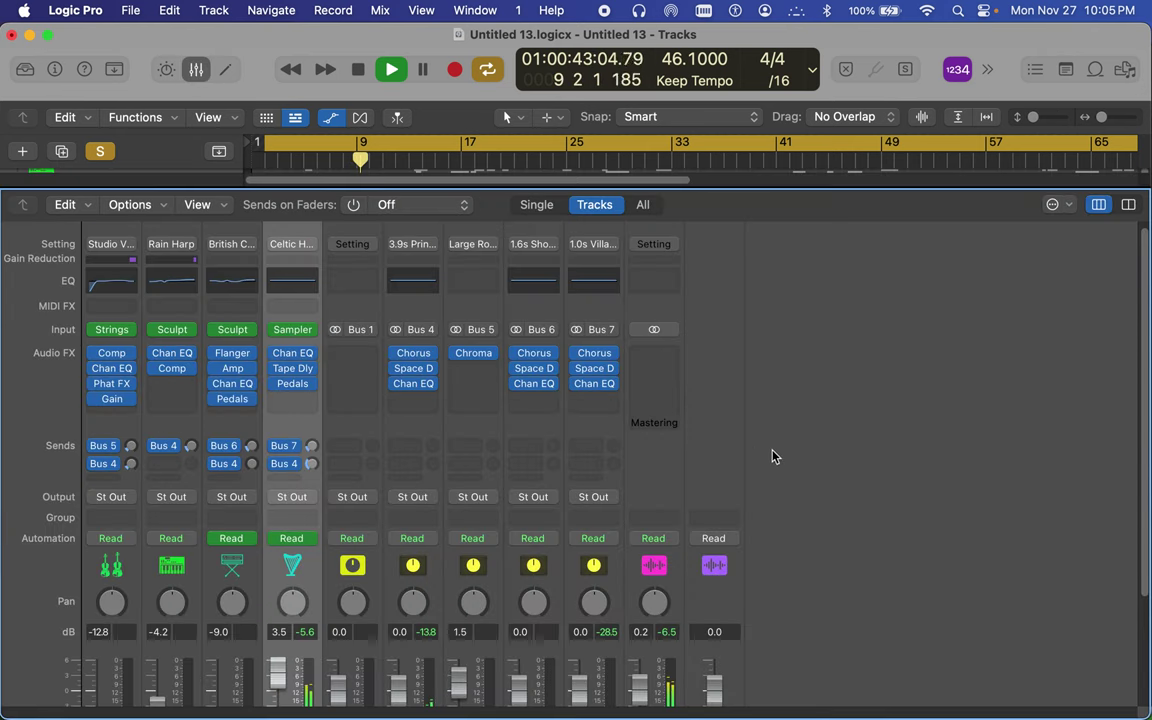
scroll(790, 458, down, 3)
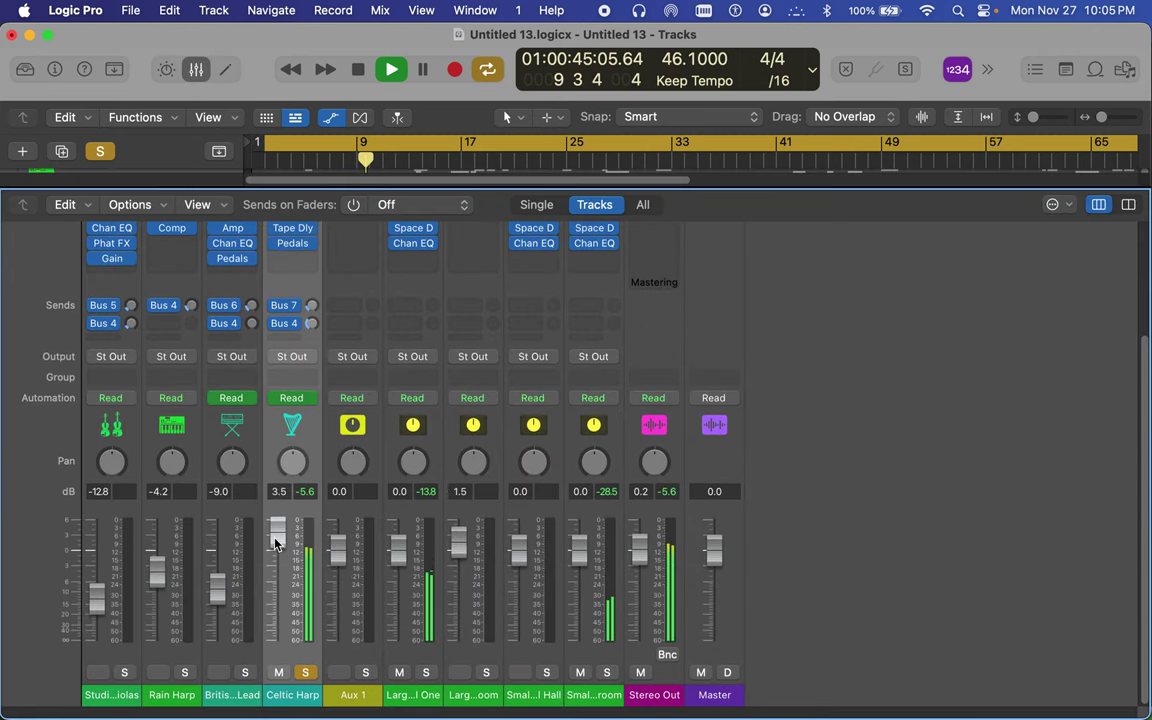
drag(276, 541, 276, 618)
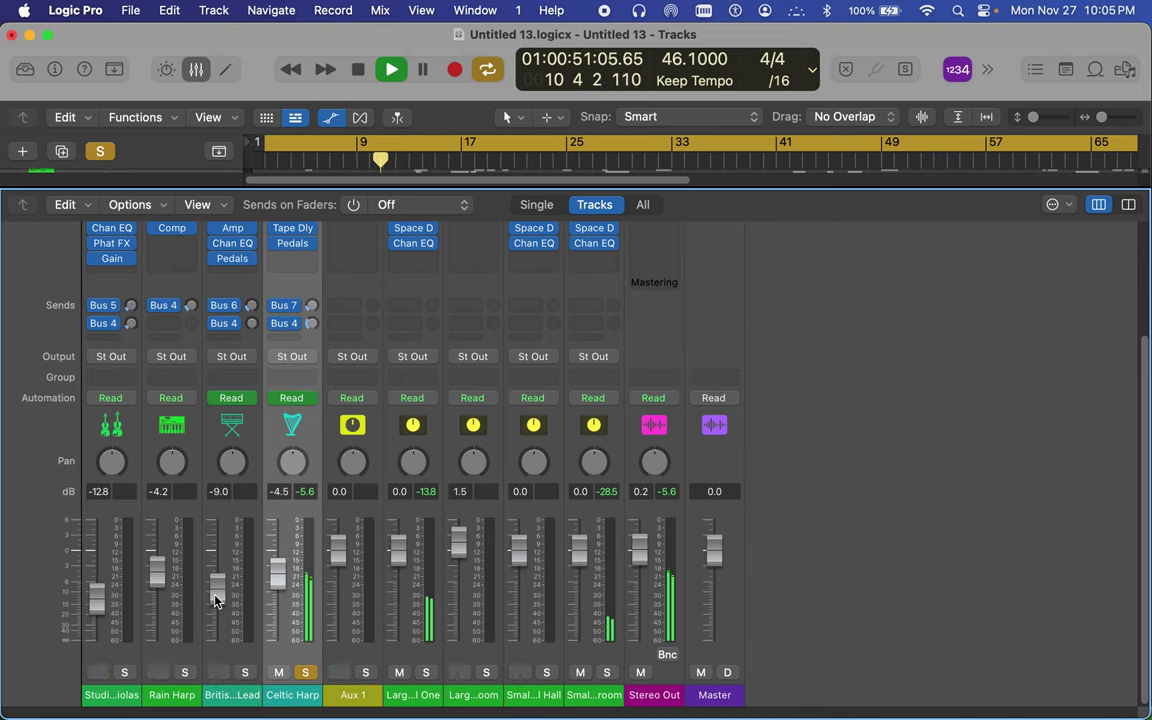
scroll(305, 311, up, 5)
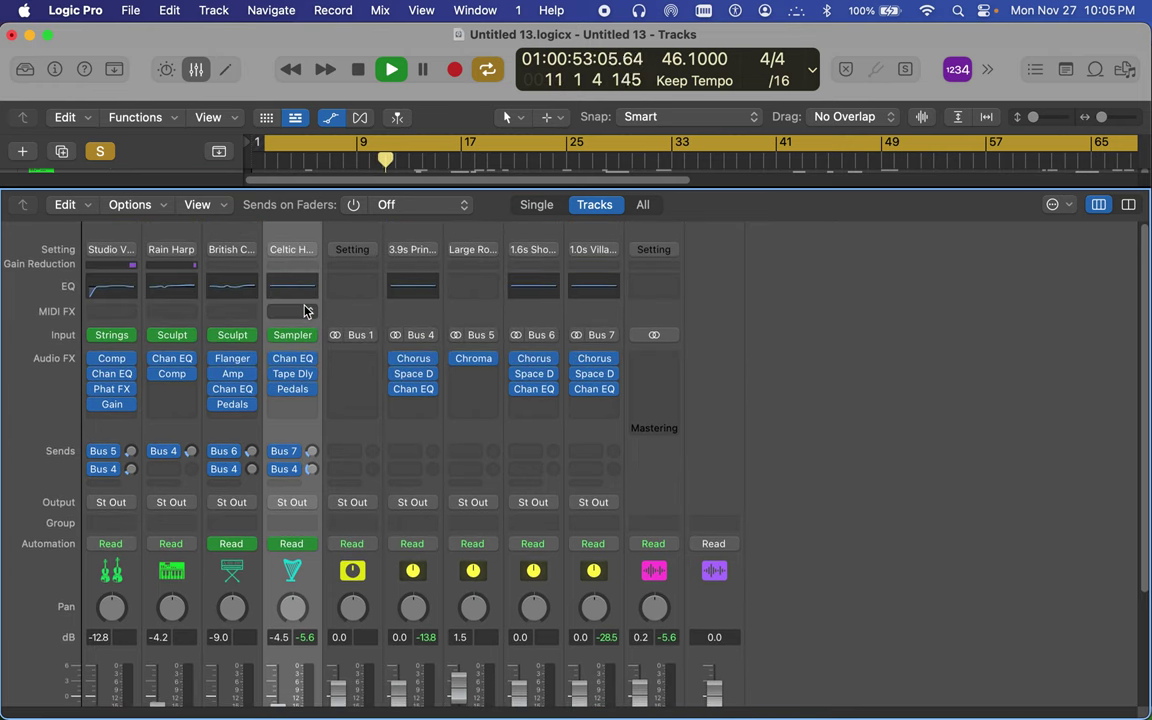
scroll(286, 588, down, 5)
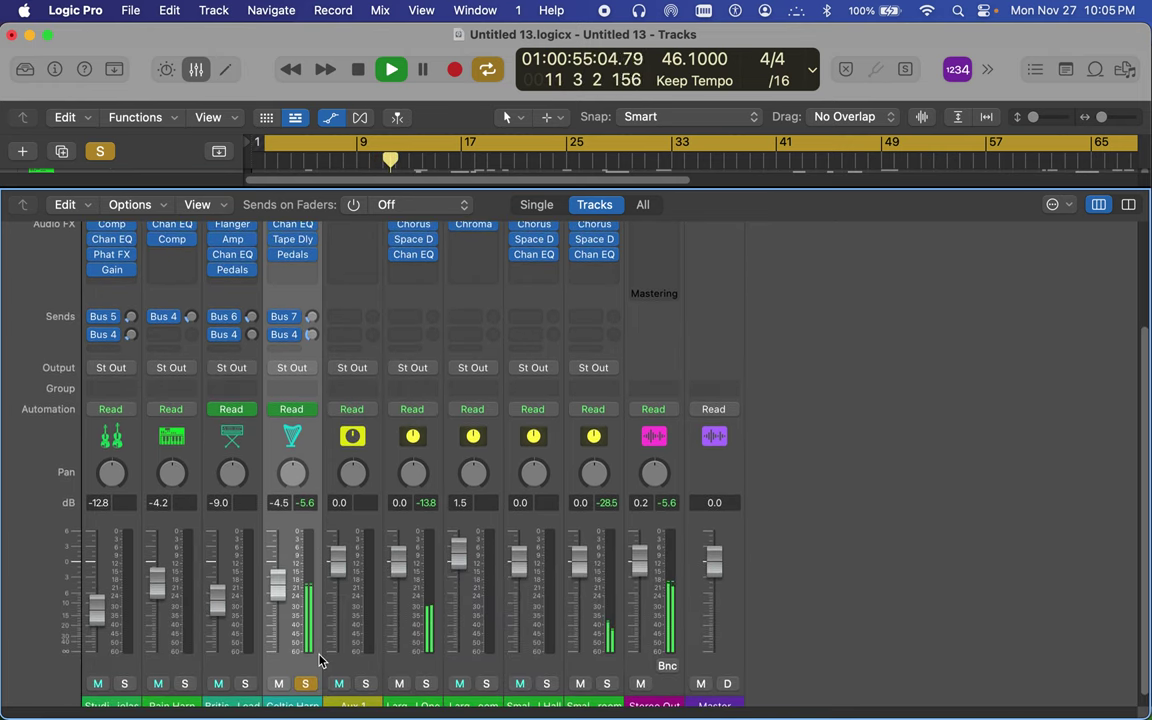
click(306, 686)
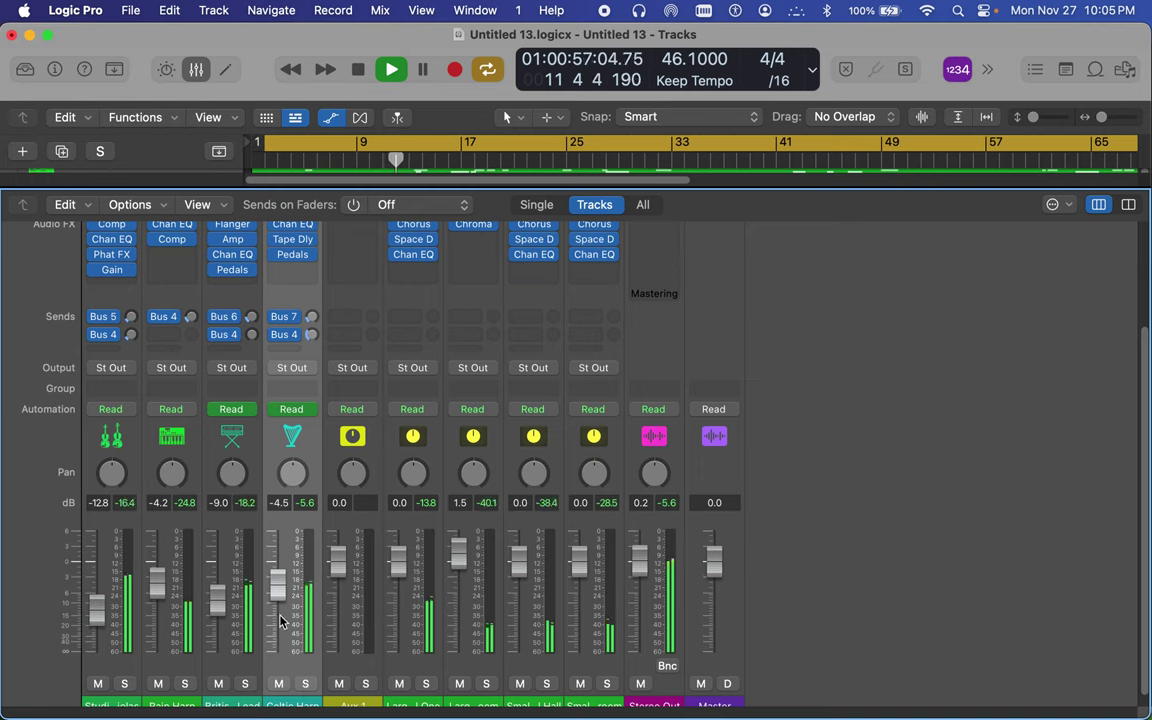
drag(283, 590, 283, 565)
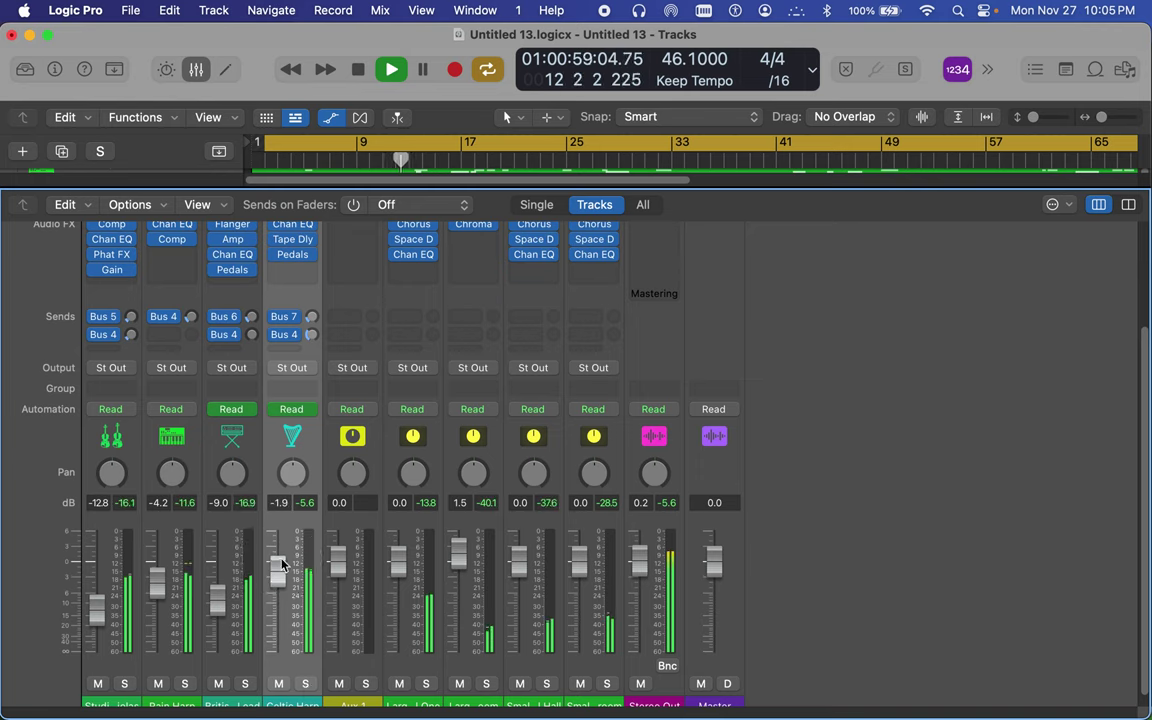
Set the volume of the Rain Harp to -3.6 dB, the Studio Violas to -8.8 dB and the Bus 5 aux to -6.6 dB
drag(158, 586, 157, 580)
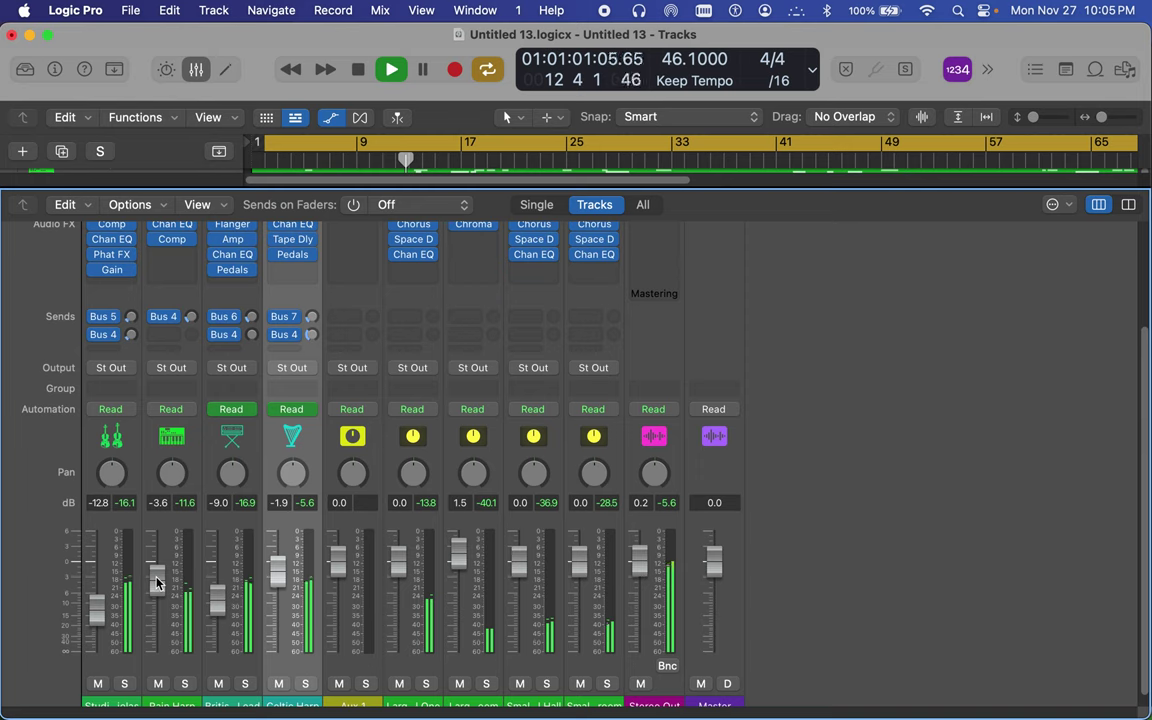
mouse_move(103, 612)
mouse_down()
mouse_move(97, 560)
mouse_move(97, 592)
mouse_up()
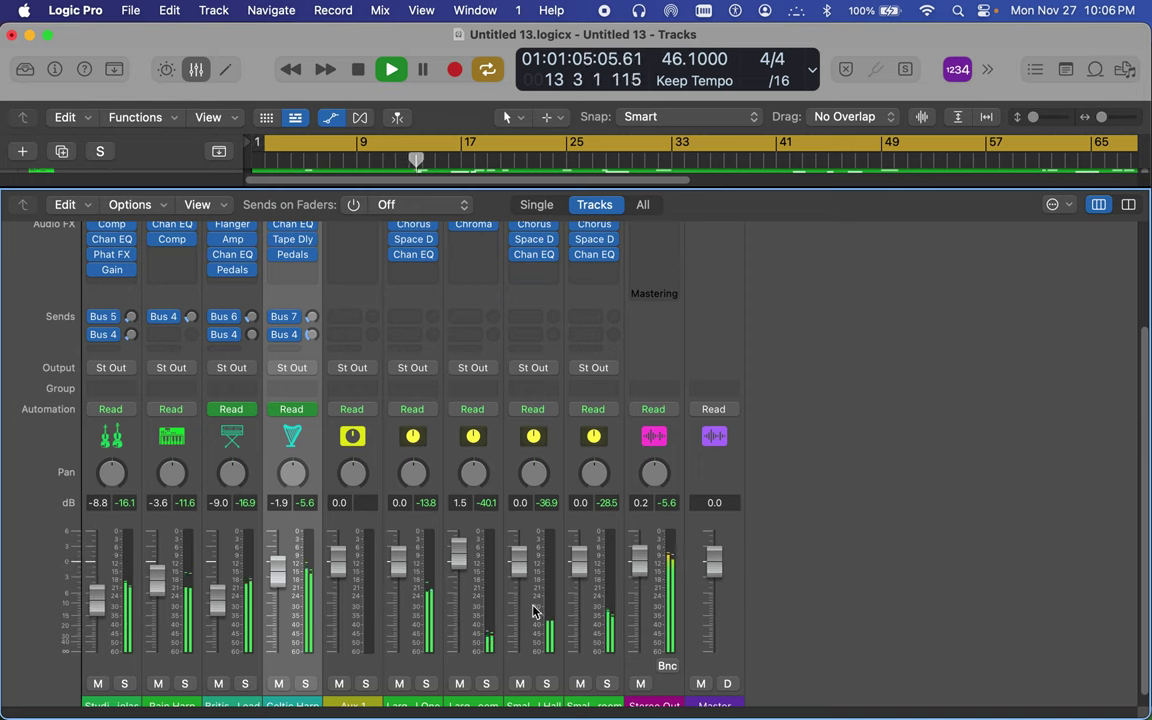
drag(458, 556, 464, 638)
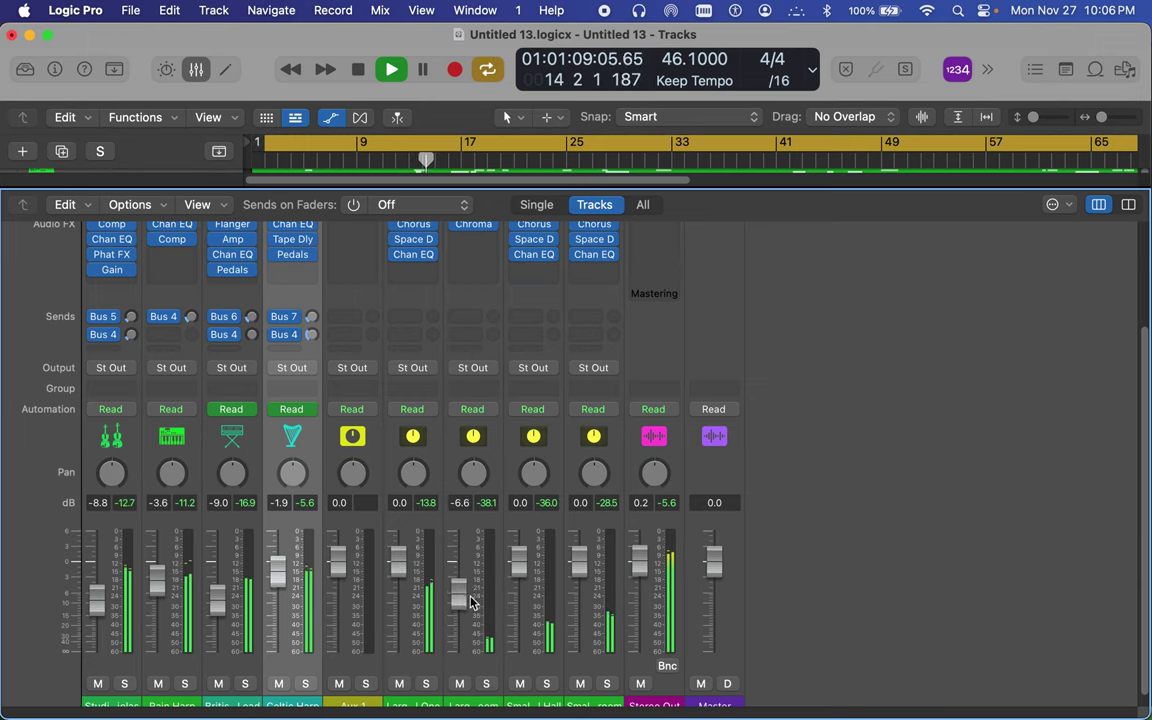
Set the Studio Violas' Bus 5 send level to -17.6 dB
scroll(460, 282, up, 3)
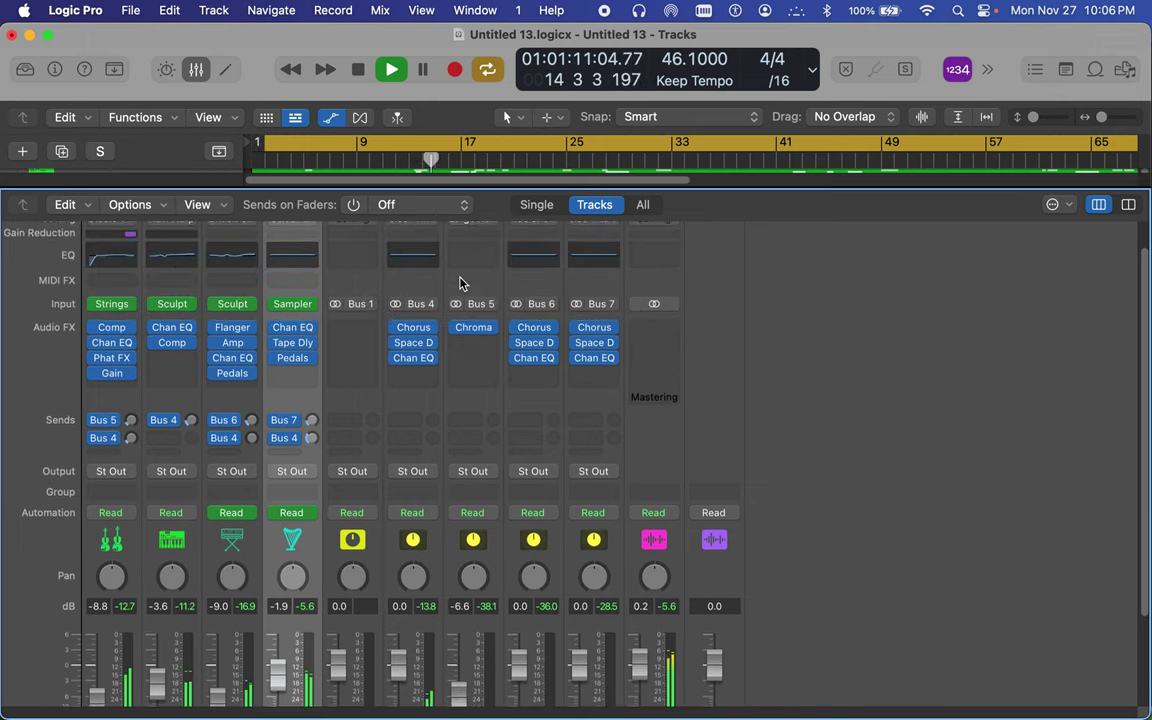
scroll(460, 283, up, 1)
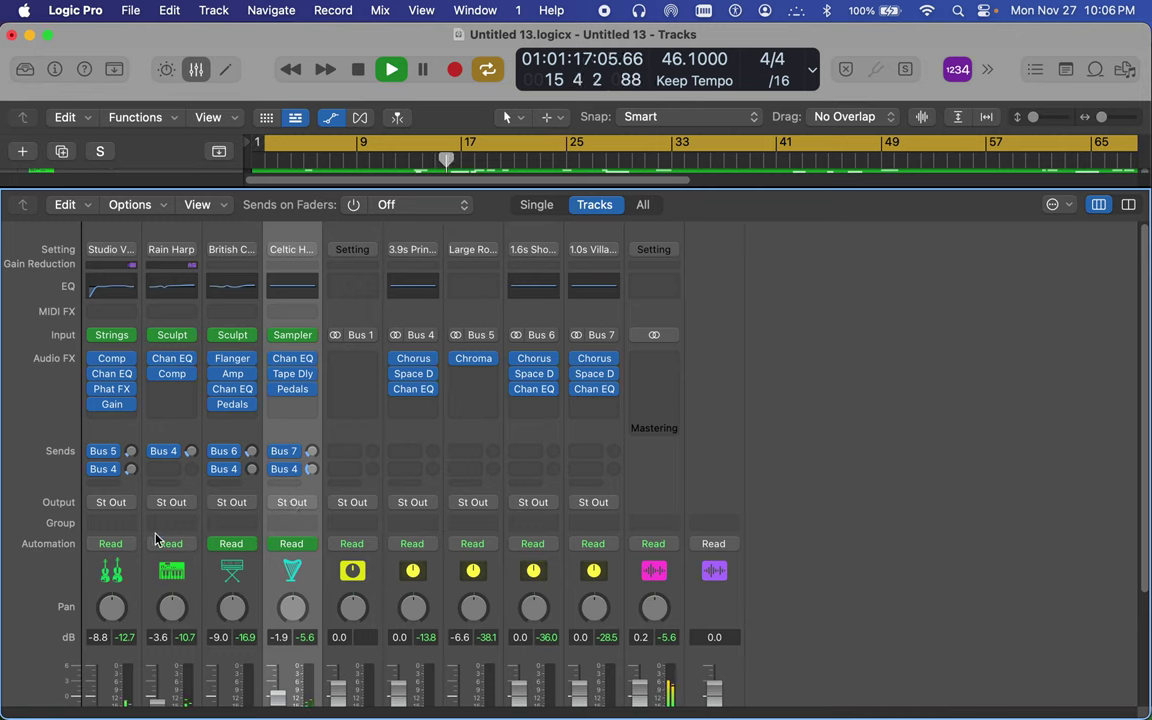
mouse_move(127, 455)
mouse_down()
mouse_move(100, 320)
mouse_move(105, 400)
mouse_move(130, 430)
mouse_up()
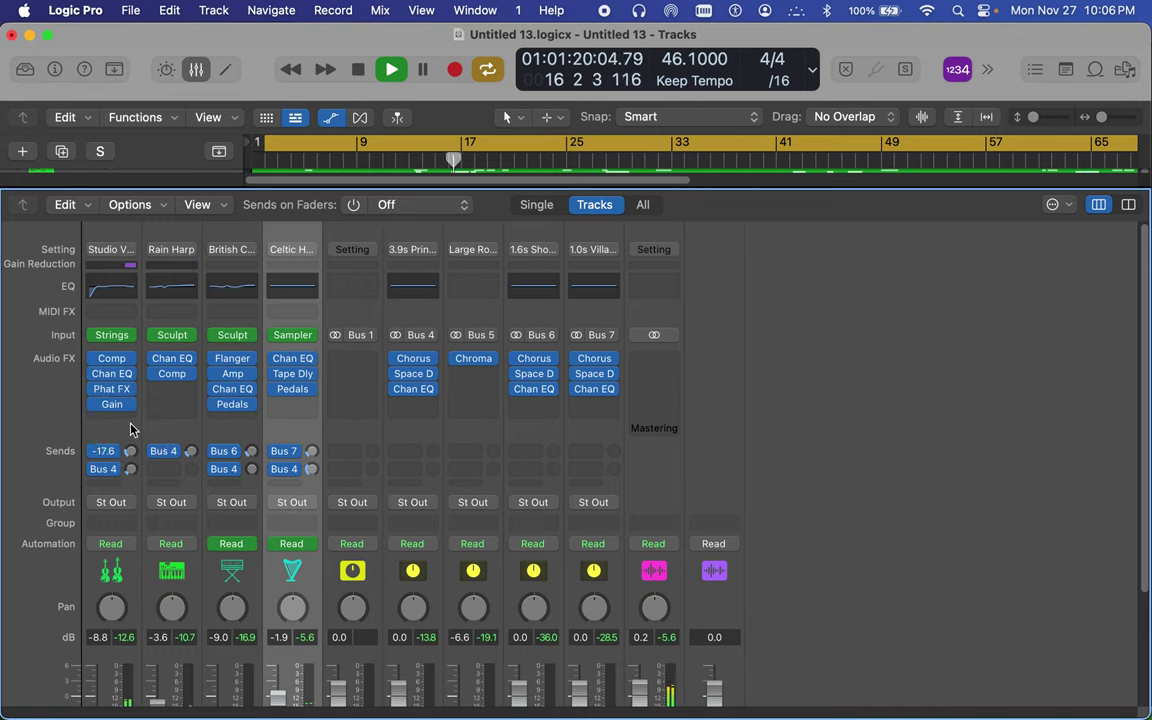
Add a Bus 5 Large Room send to the Rain Harp and set its level to -9.3 dB
click(168, 470)
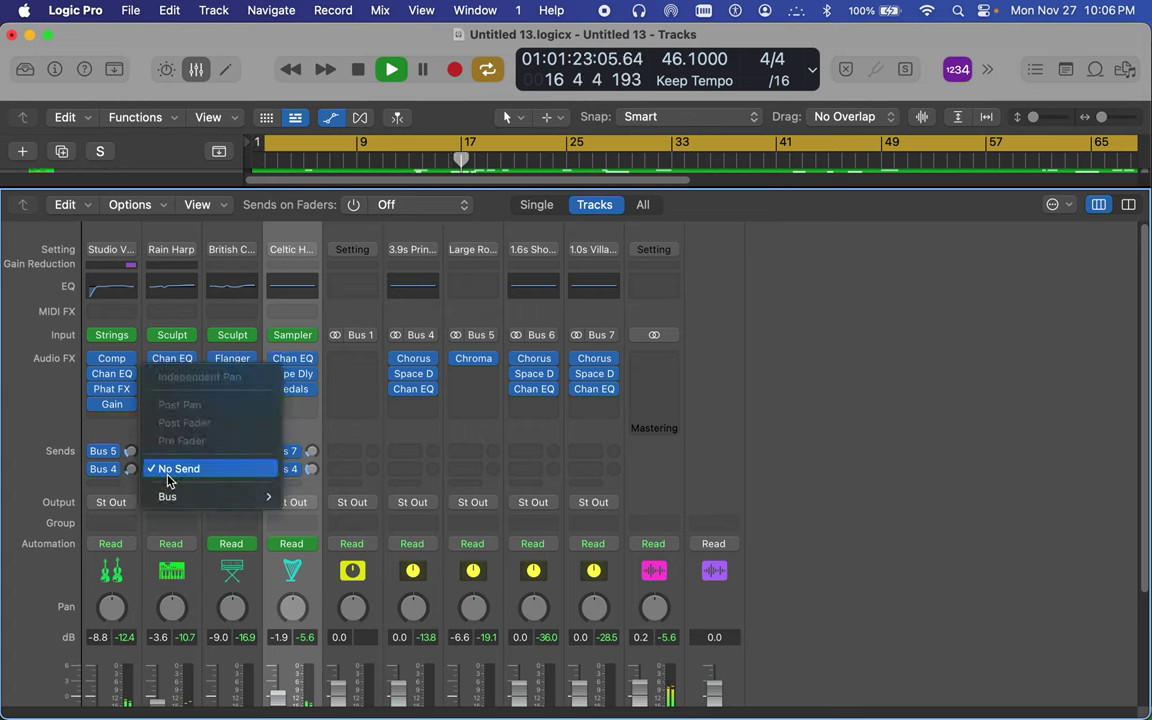
mouse_move(200, 496)
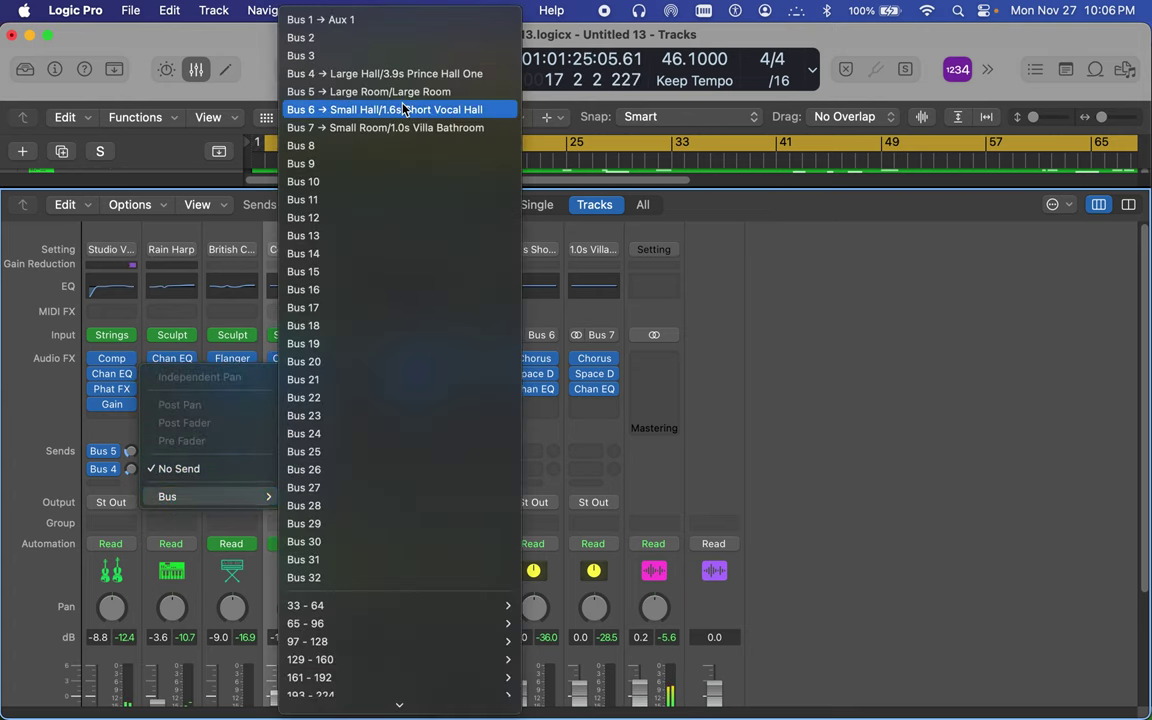
click(365, 91)
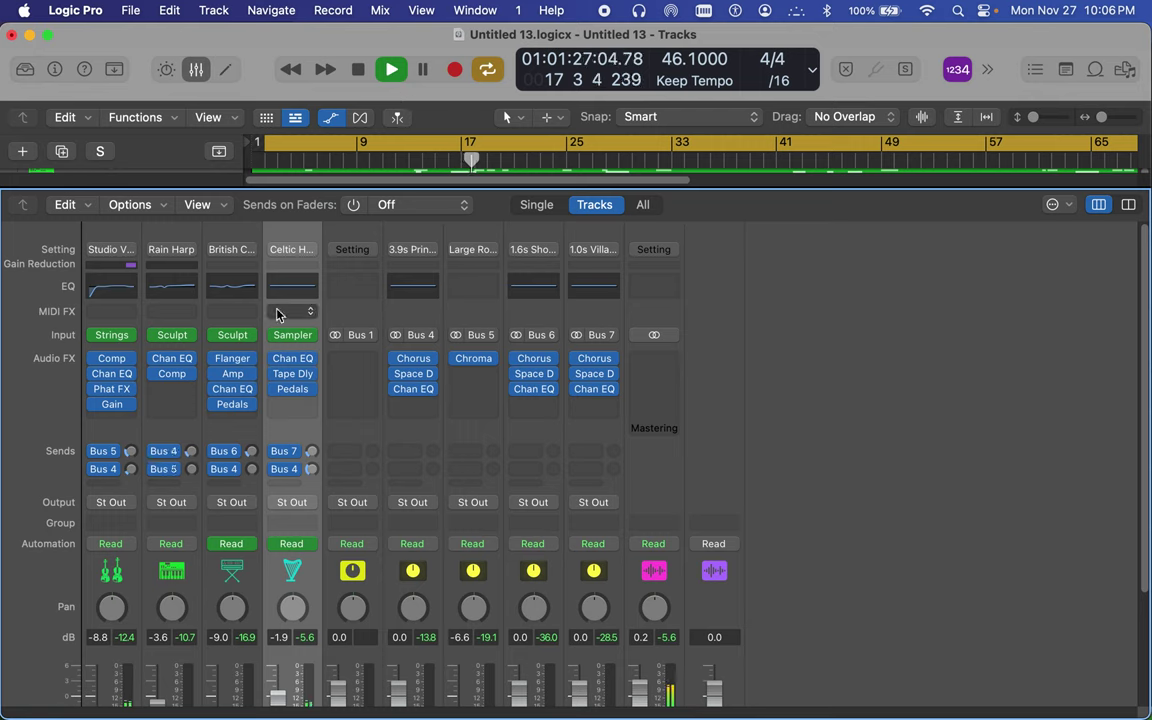
drag(191, 469, 195, 401)
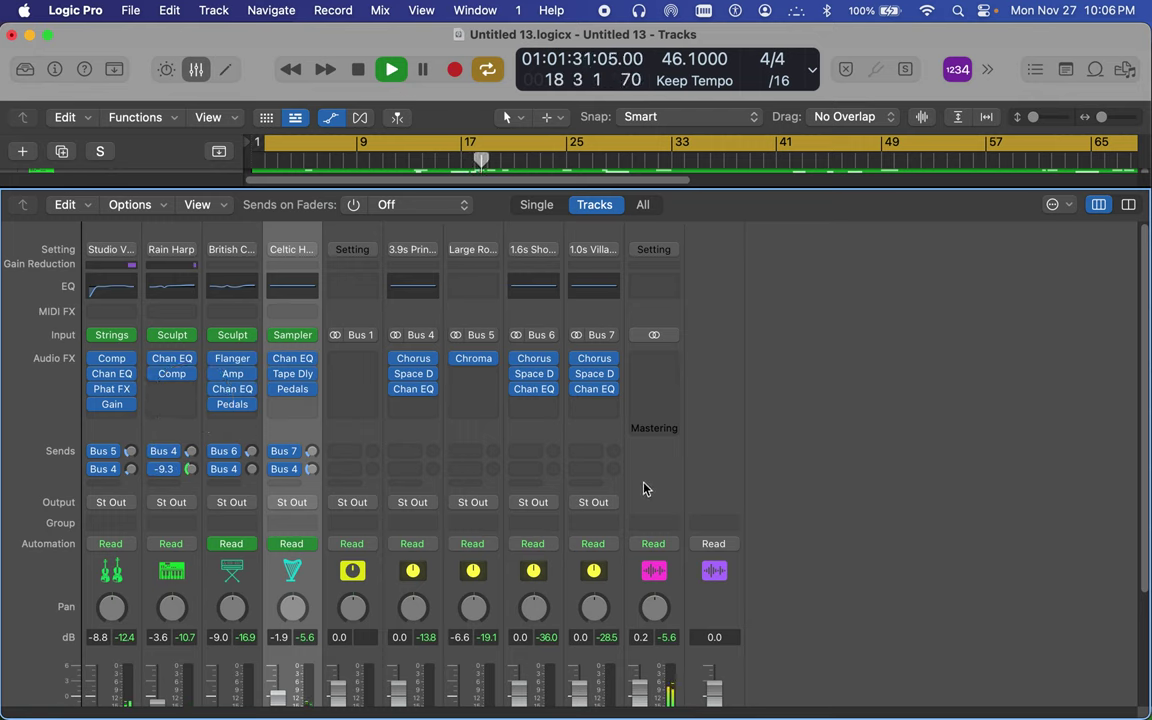
Lower the Stereo Out volume to -1.9 dB
scroll(643, 488, down, 5)
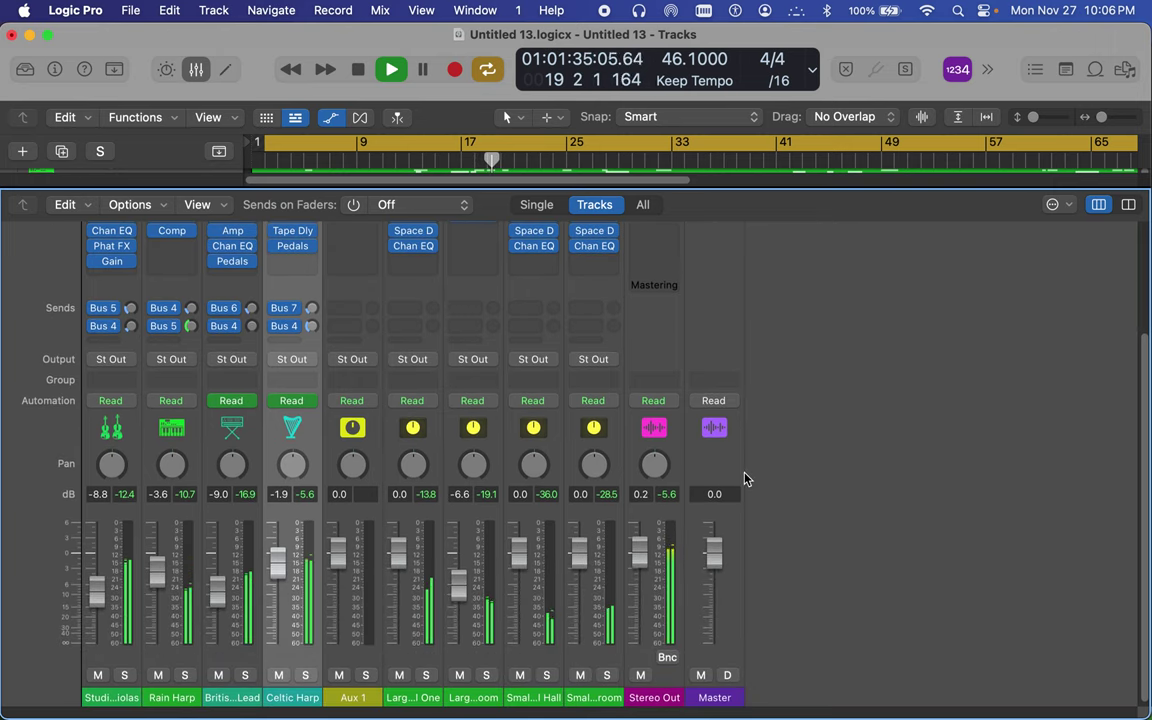
drag(640, 555, 643, 588)
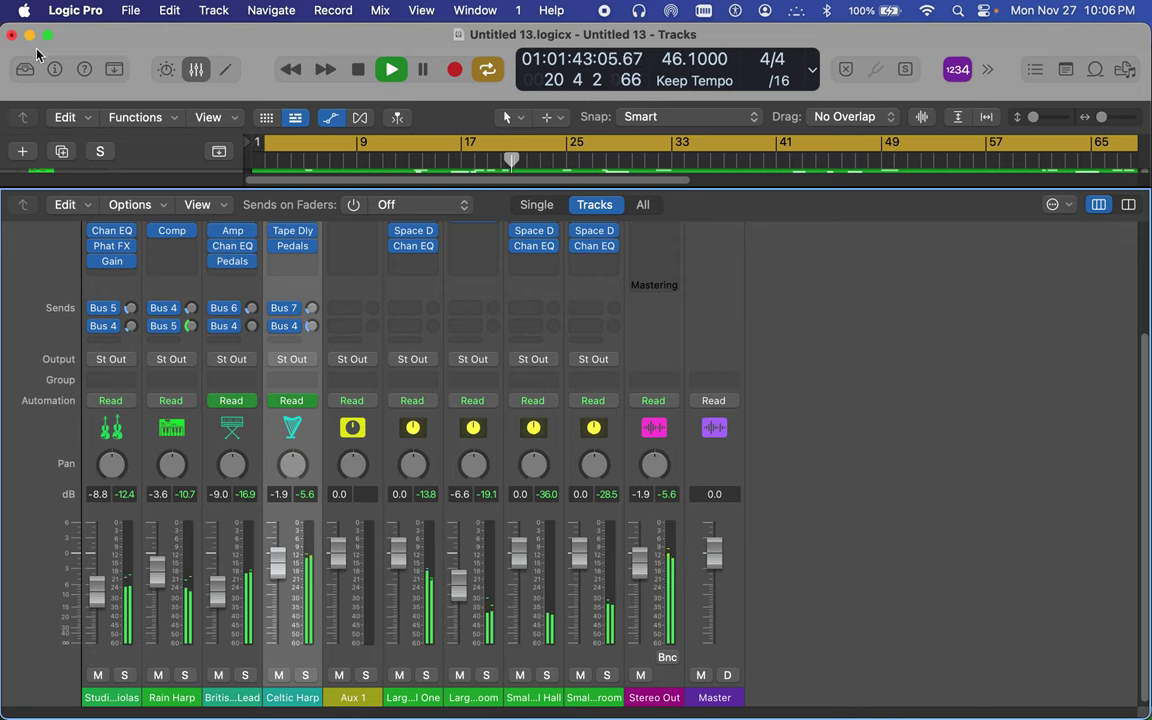
mouse_move(270, 705)
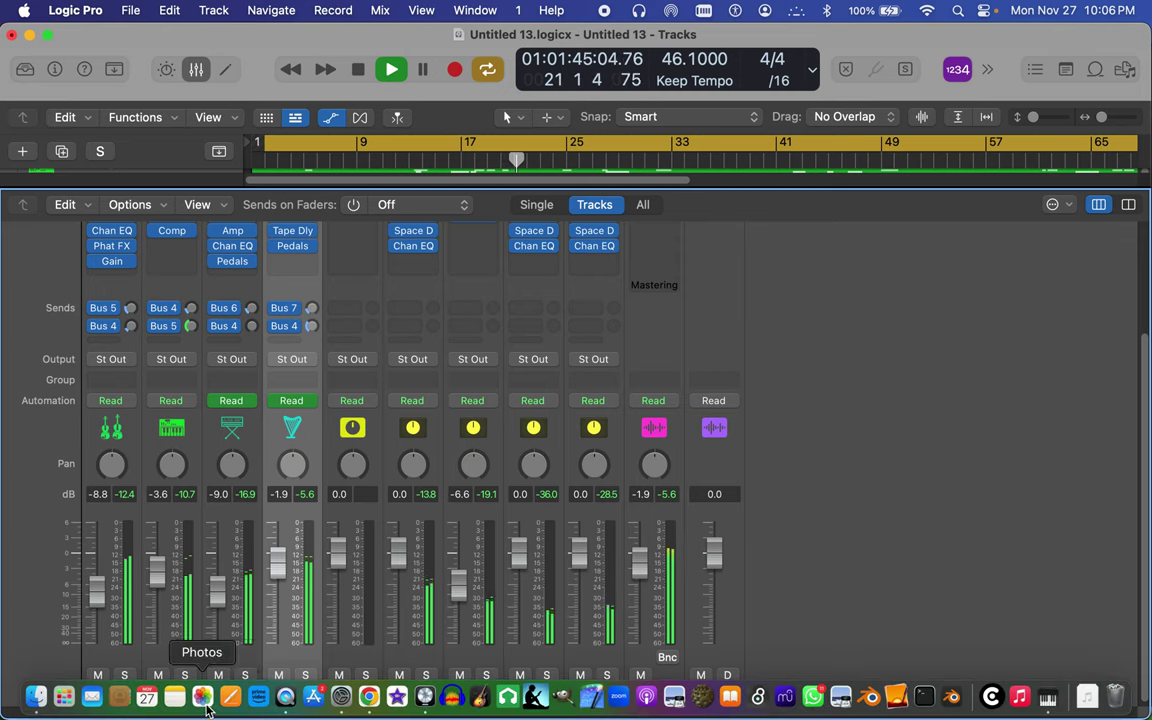
click(290, 697)
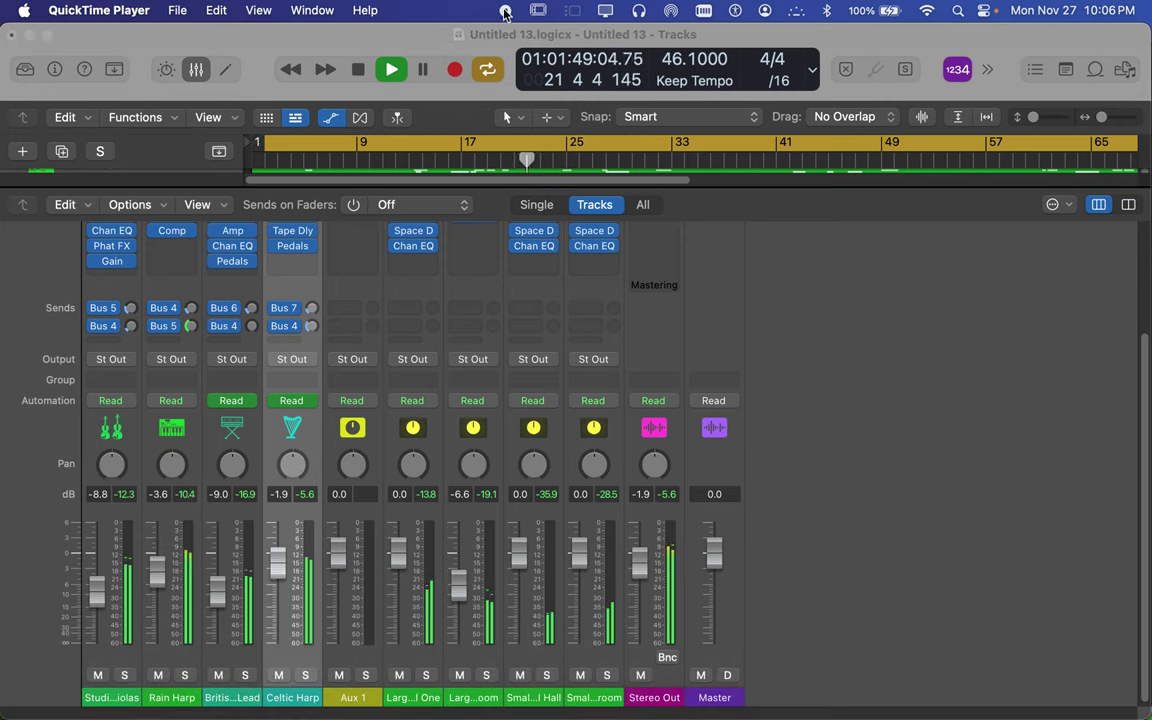